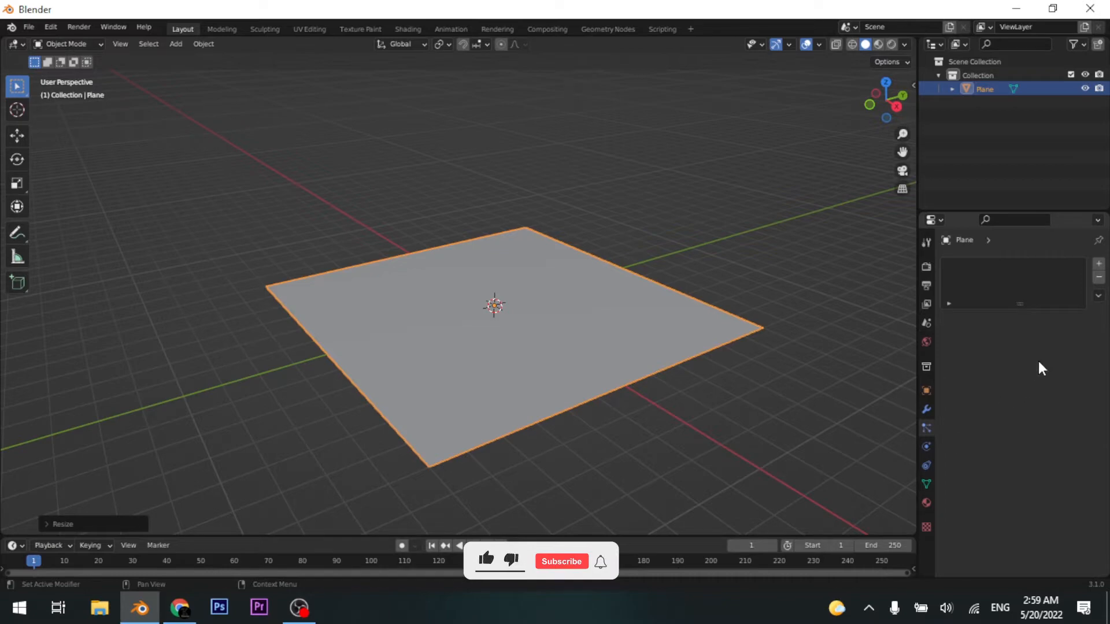
Add a particle system to the plane and play the animation to preview the emitted particles
{"action": "left_click", "coordinate": [1099, 264]}
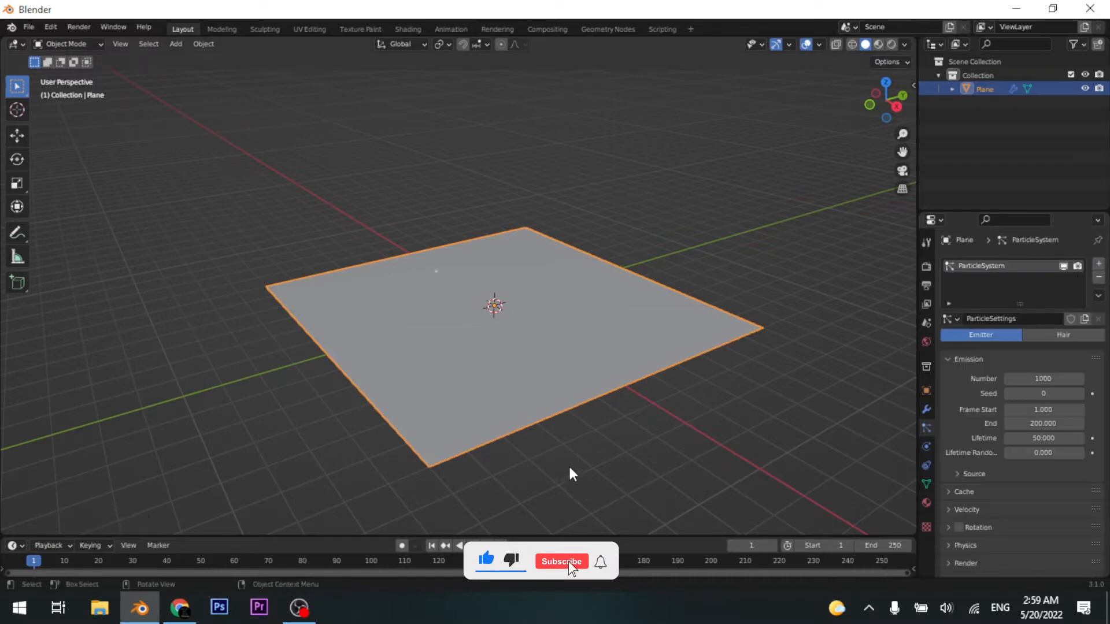
{"action": "scroll", "coordinate": [556, 391], "scroll_direction": "up", "scroll_amount": 1}
{"action": "key", "text": "space"}
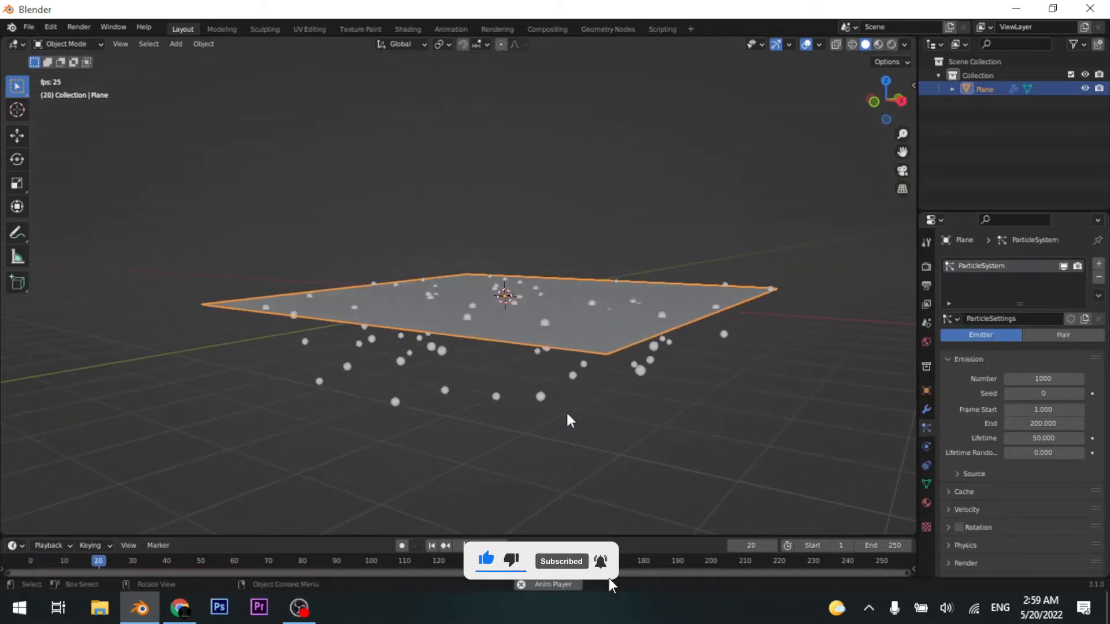
{"action": "middle_click_drag", "start_coordinate": [537, 446], "coordinate": [559, 341]}
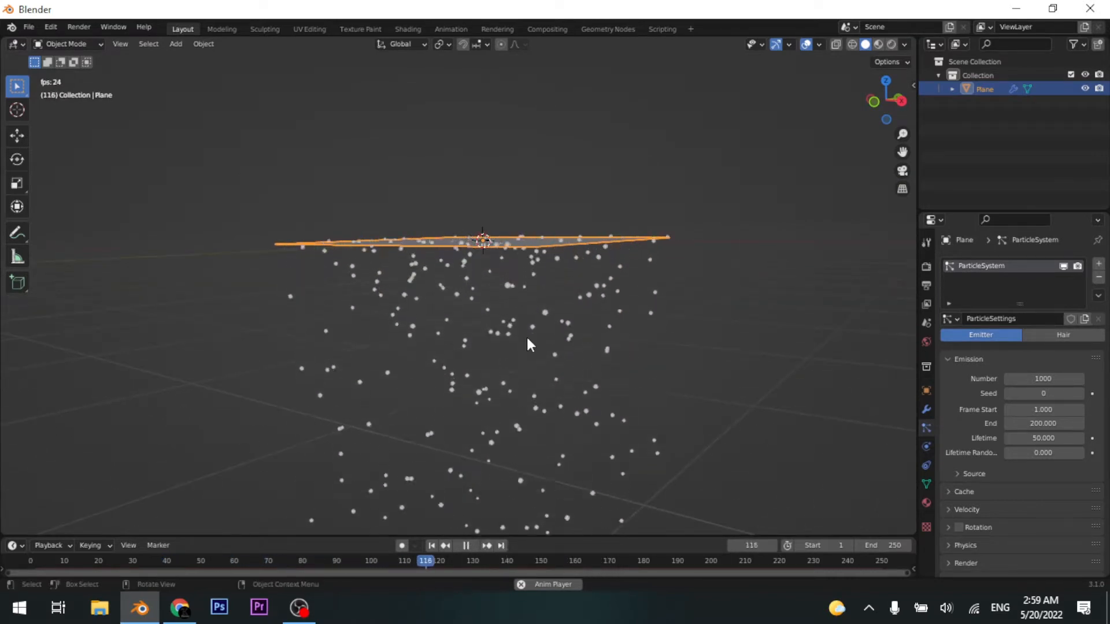
{"action": "key", "text": "Escape"}
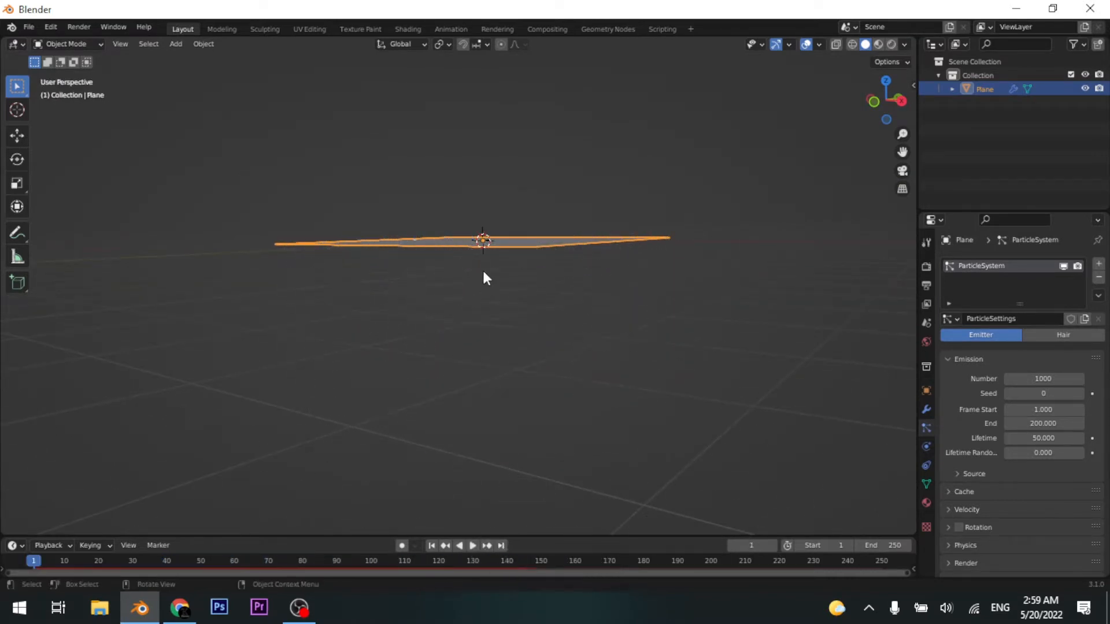
{"action": "middle_click_drag", "start_coordinate": [483, 272], "coordinate": [540, 318]}
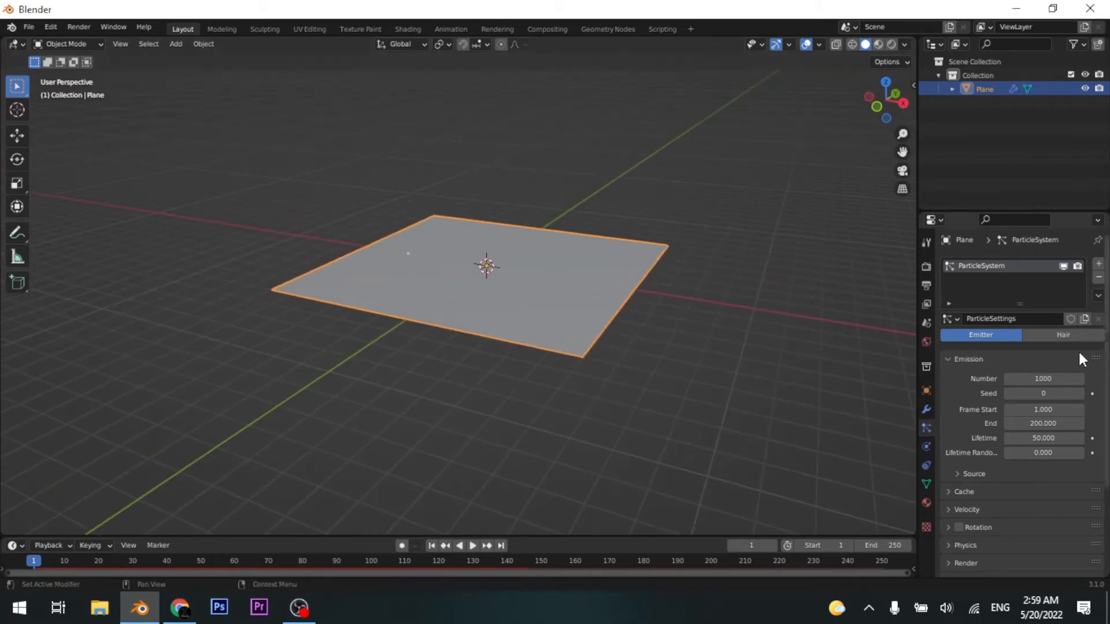
Switch the plane's particle system to Hair and set the hair length to 1.27 m
{"action": "left_click", "coordinate": [1077, 335]}
{"action": "middle_click_drag", "start_coordinate": [644, 314], "coordinate": [674, 384]}
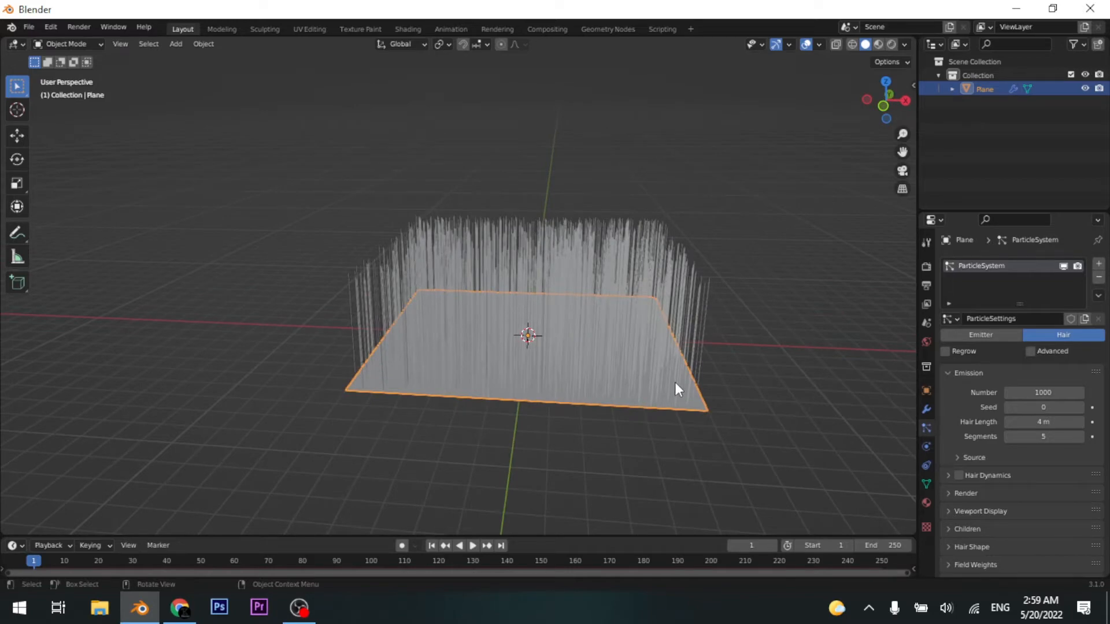
{"action": "key", "text": "s"}
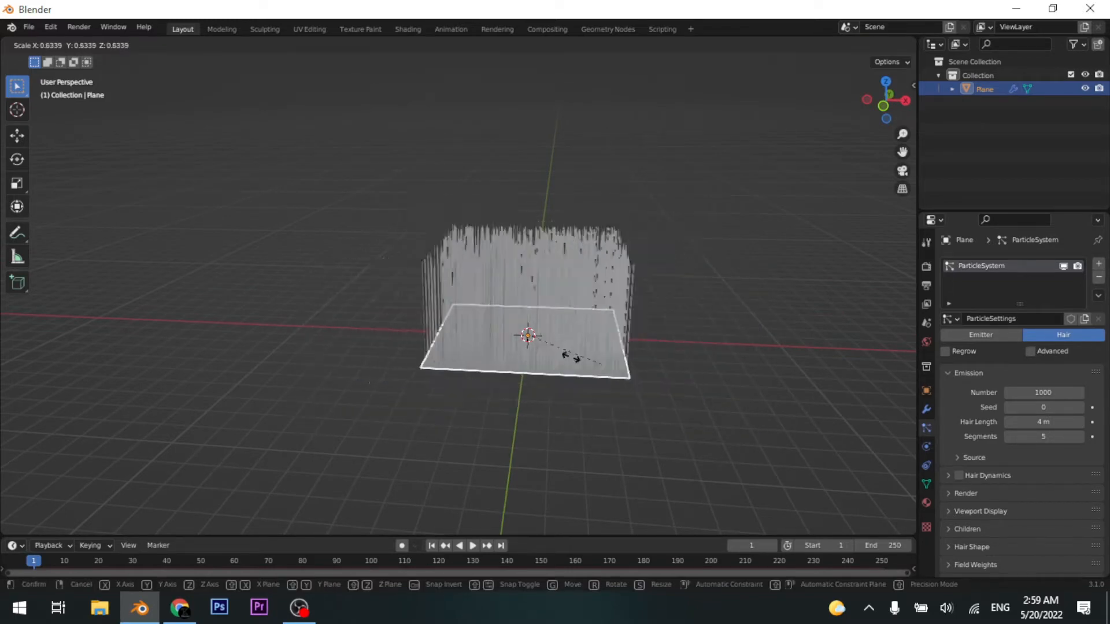
{"action": "right_click", "coordinate": [557, 354]}
{"action": "middle_click_drag", "start_coordinate": [596, 323], "coordinate": [547, 331], "text": "shift"}
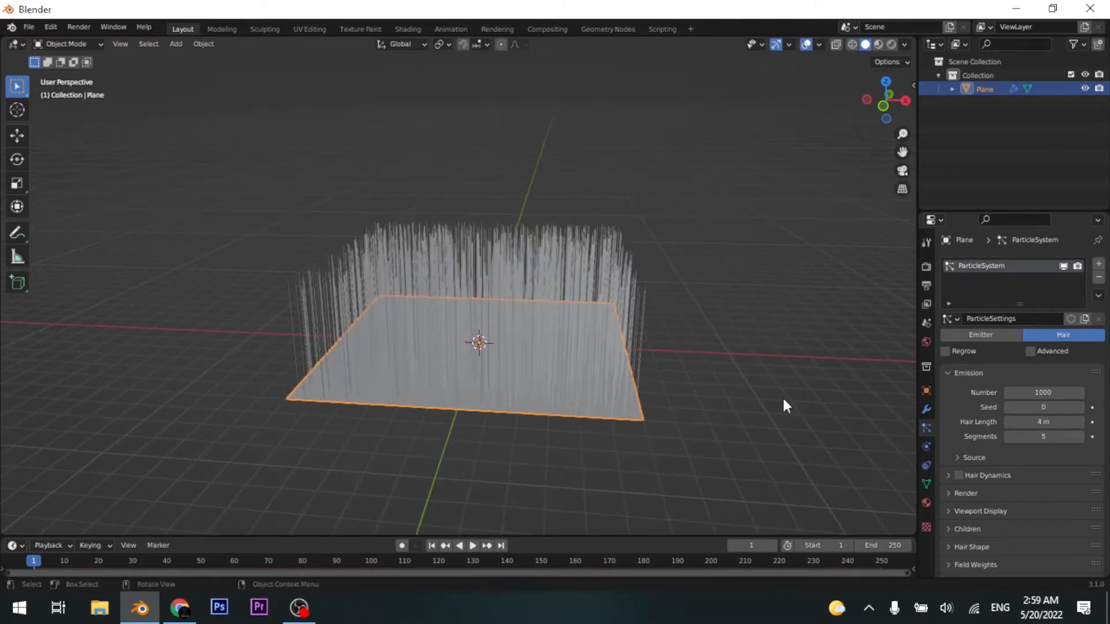
{"action": "left_click_drag", "start_coordinate": [1032, 424], "coordinate": [856, 425]}
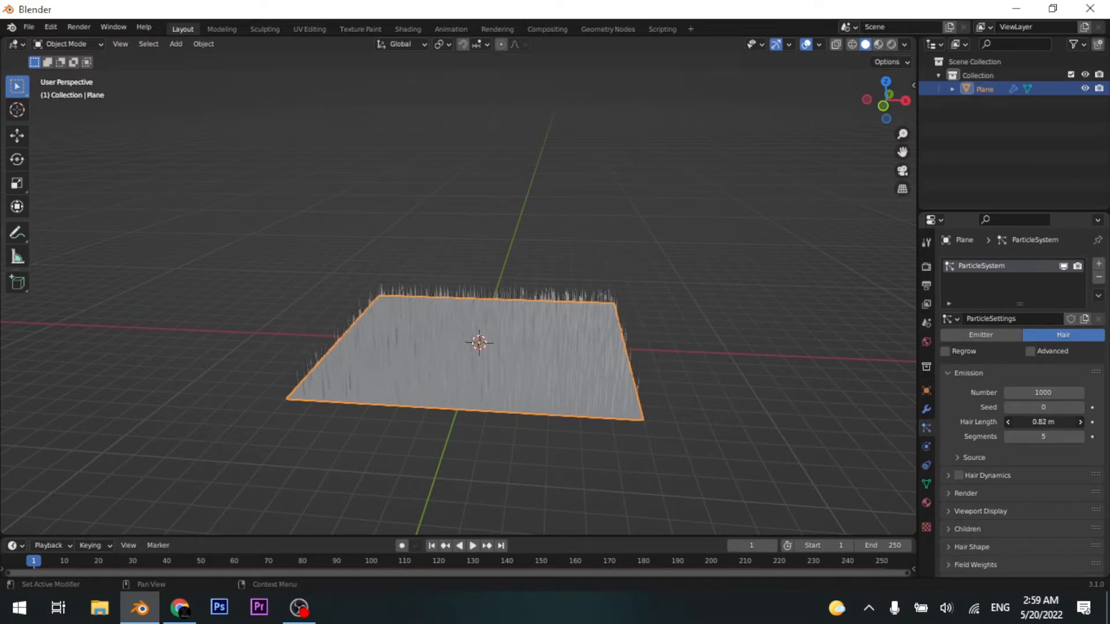
{"action": "middle_click_drag", "start_coordinate": [465, 294], "coordinate": [583, 289]}
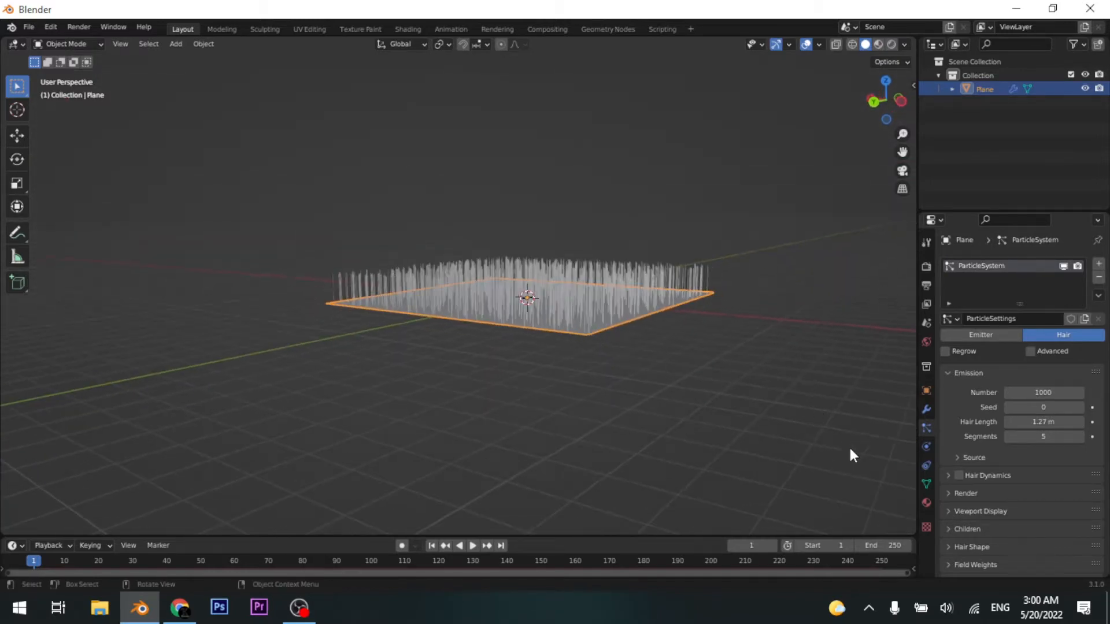
Enable Interpolated children for the hair particle system
{"action": "scroll", "coordinate": [988, 481], "scroll_direction": "down", "scroll_amount": 3}
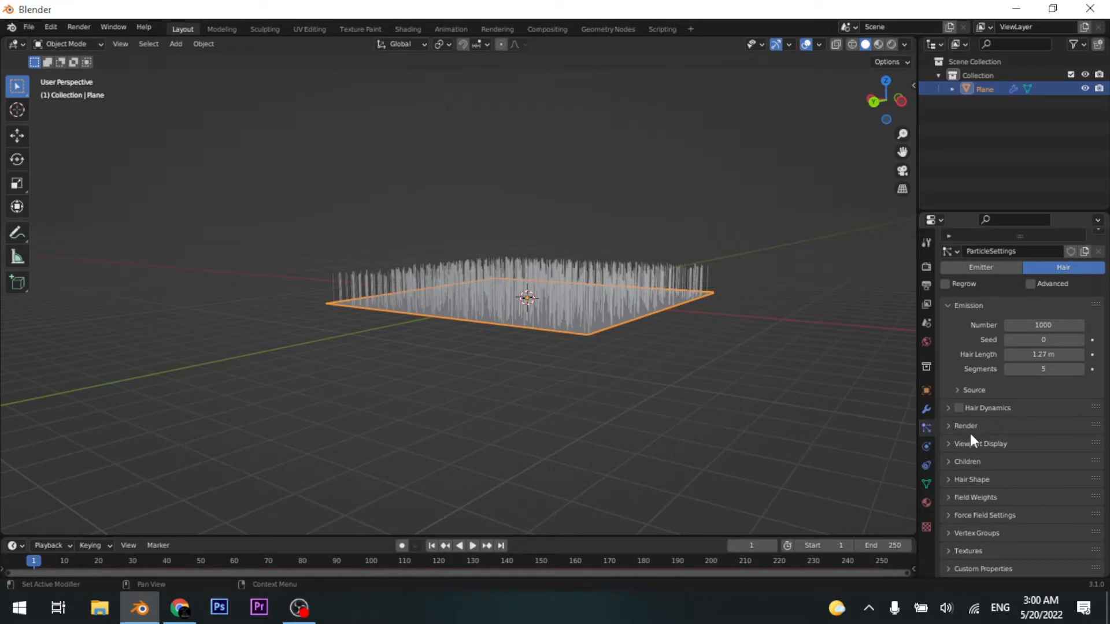
{"action": "left_click", "coordinate": [977, 460]}
{"action": "scroll", "coordinate": [1007, 474], "scroll_direction": "down", "scroll_amount": 1}
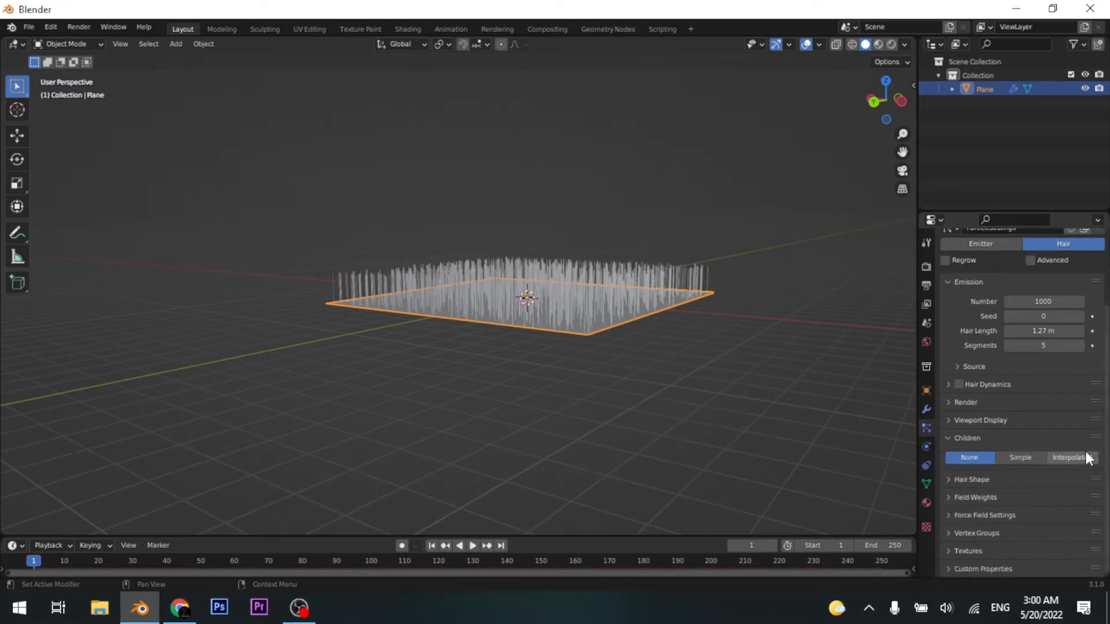
{"action": "left_click", "coordinate": [1076, 457]}
Examine the density and shape of the interpolated hair on the plane, close up and from several angles
{"action": "middle_click_drag", "start_coordinate": [661, 372], "coordinate": [586, 372]}
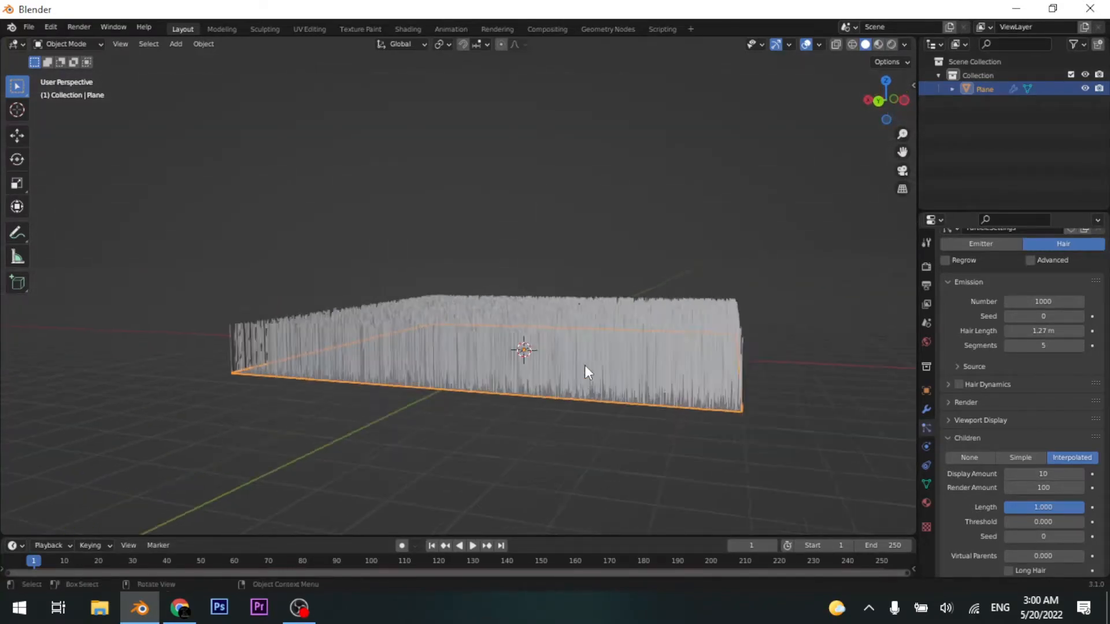
{"action": "scroll", "coordinate": [604, 379], "scroll_direction": "up", "scroll_amount": 5}
{"action": "scroll", "coordinate": [453, 335], "scroll_direction": "down", "scroll_amount": 4}
{"action": "middle_click_drag", "start_coordinate": [455, 333], "coordinate": [597, 334]}
{"action": "scroll", "coordinate": [578, 338], "scroll_direction": "down", "scroll_amount": 6}
{"action": "scroll", "coordinate": [552, 356], "scroll_direction": "up", "scroll_amount": 3}
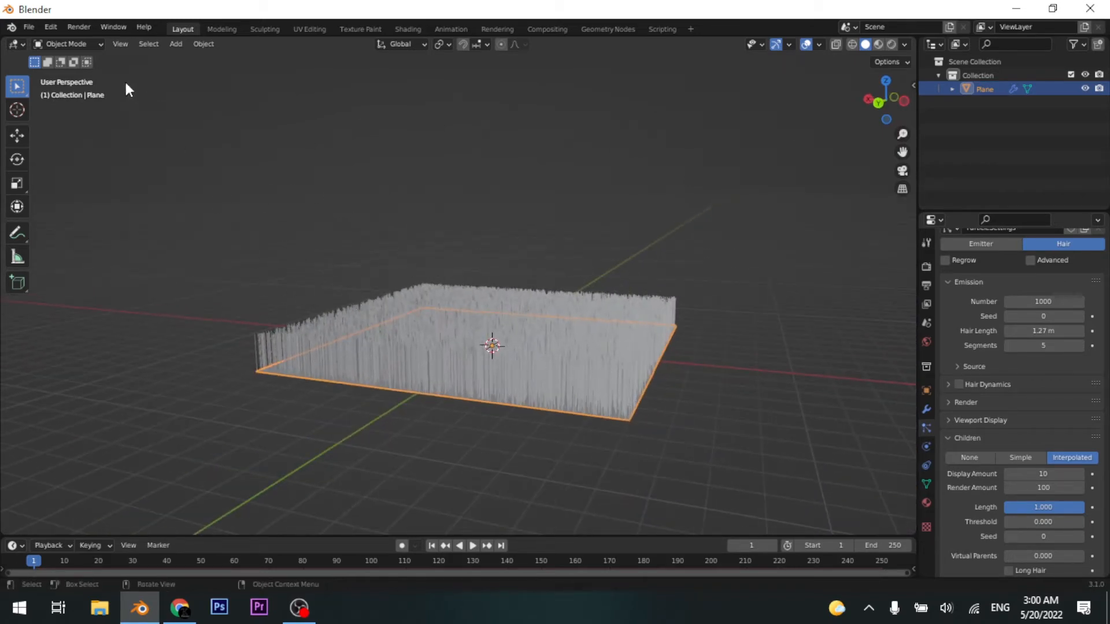
{"action": "middle_click_drag", "start_coordinate": [519, 379], "coordinate": [316, 372]}
{"action": "middle_click_drag", "start_coordinate": [607, 362], "coordinate": [599, 349]}
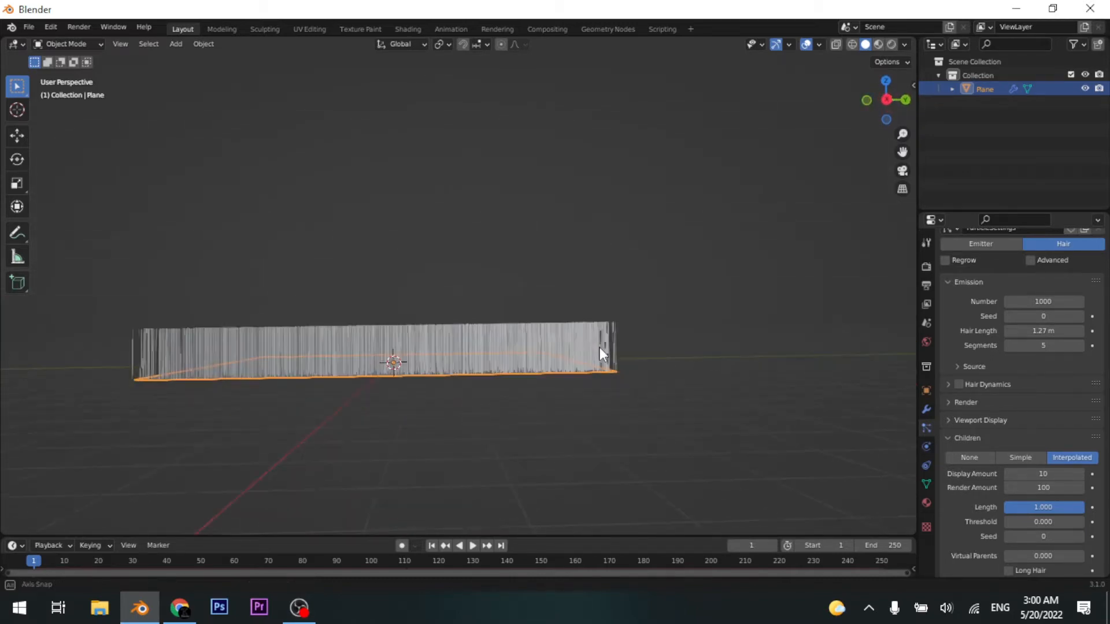
Switch the plane to Particle Edit mode and comb the upright hairs sideways along its length
{"action": "left_click", "coordinate": [79, 45]}
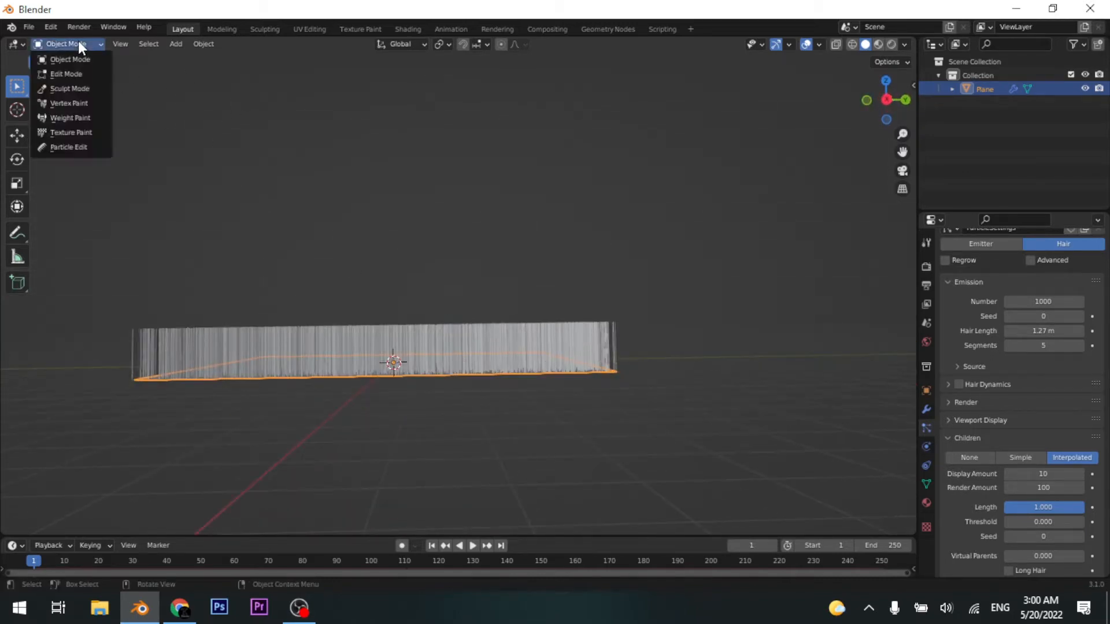
{"action": "left_click", "coordinate": [79, 45]}
{"action": "middle_click_drag", "start_coordinate": [611, 359], "coordinate": [439, 358]}
{"action": "left_click", "coordinate": [91, 45]}
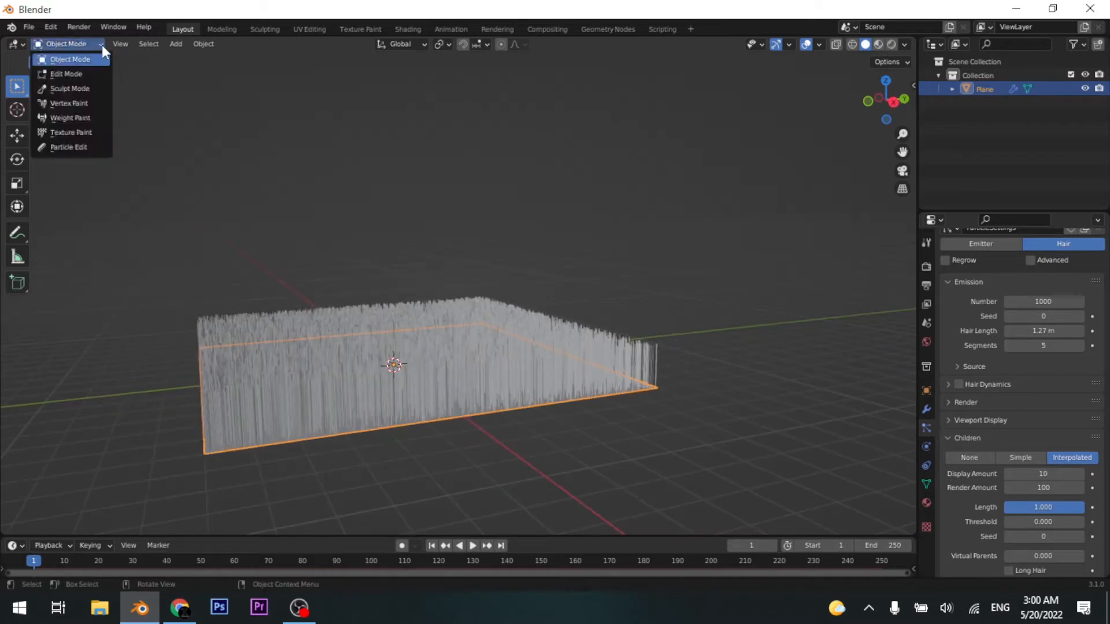
{"action": "left_click", "coordinate": [74, 148]}
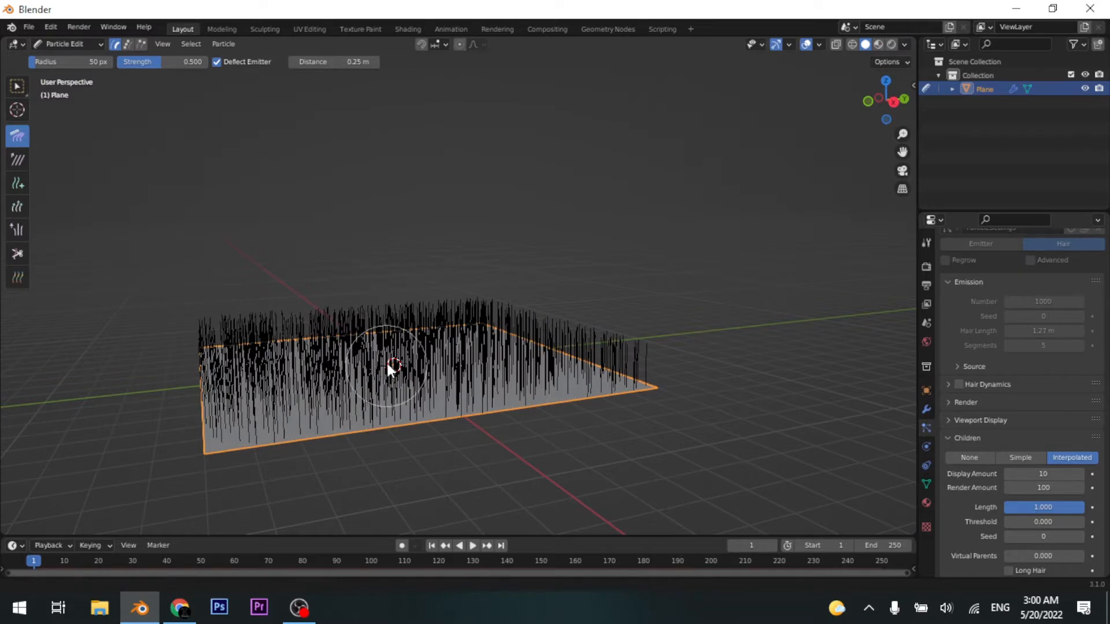
{"action": "mouse_move", "coordinate": [386, 360]}
{"action": "middle_mouse_down"}
{"action": "mouse_move", "coordinate": [606, 408]}
{"action": "mouse_move", "coordinate": [653, 401]}
{"action": "middle_mouse_up"}
{"action": "left_click_drag", "start_coordinate": [341, 330], "coordinate": [218, 317]}
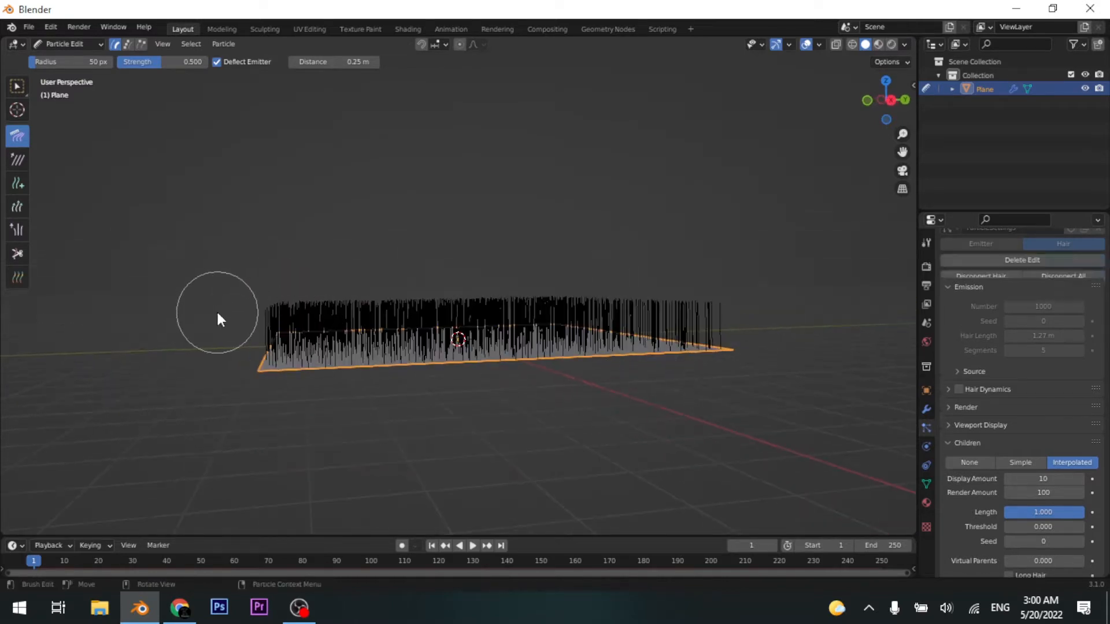
{"action": "left_click_drag", "start_coordinate": [328, 315], "coordinate": [622, 294]}
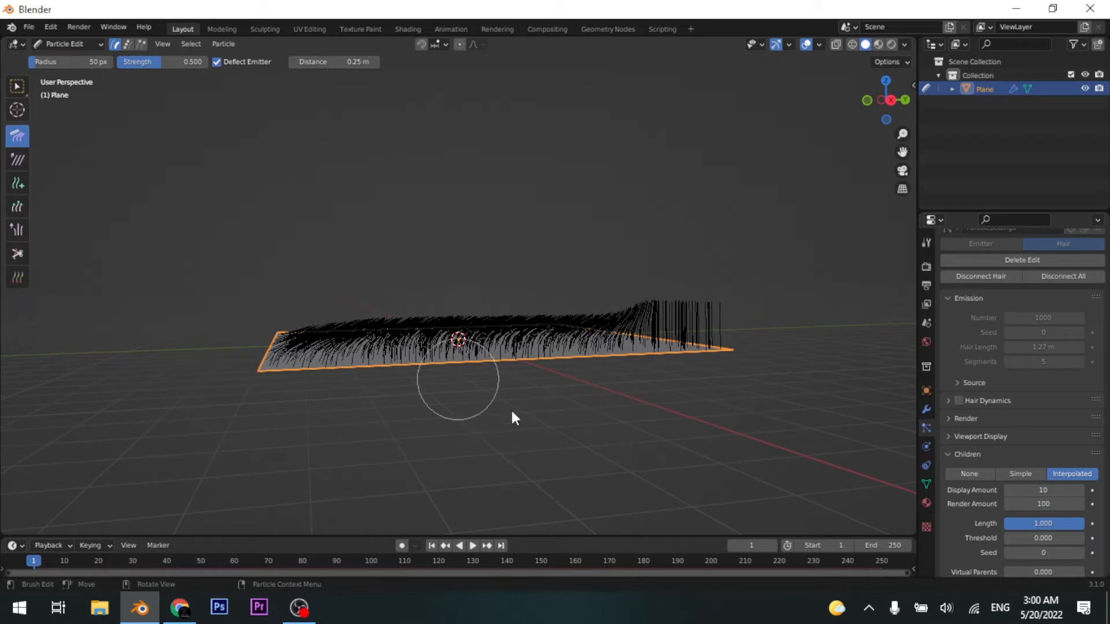
{"action": "middle_click_drag", "start_coordinate": [514, 417], "coordinate": [483, 425]}
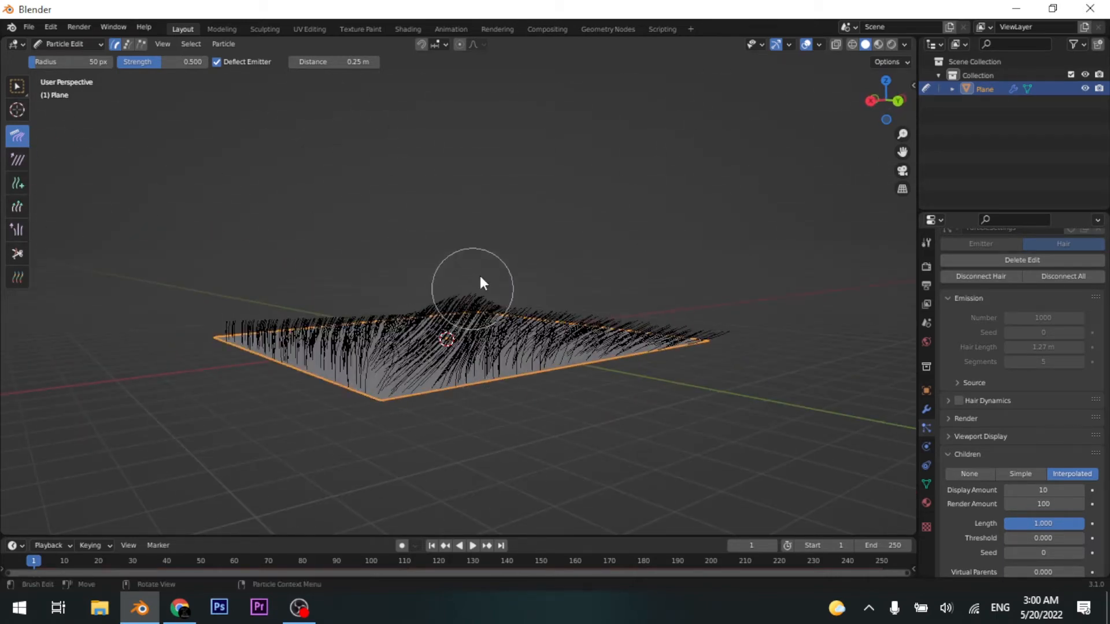
Comb the hairs in varied sweeping directions across the plane and return to Object Mode
{"action": "mouse_move", "coordinate": [480, 276]}
{"action": "middle_mouse_down"}
{"action": "mouse_move", "coordinate": [430, 421]}
{"action": "mouse_move", "coordinate": [358, 405]}
{"action": "middle_mouse_up"}
{"action": "left_click_drag", "start_coordinate": [234, 370], "coordinate": [642, 251]}
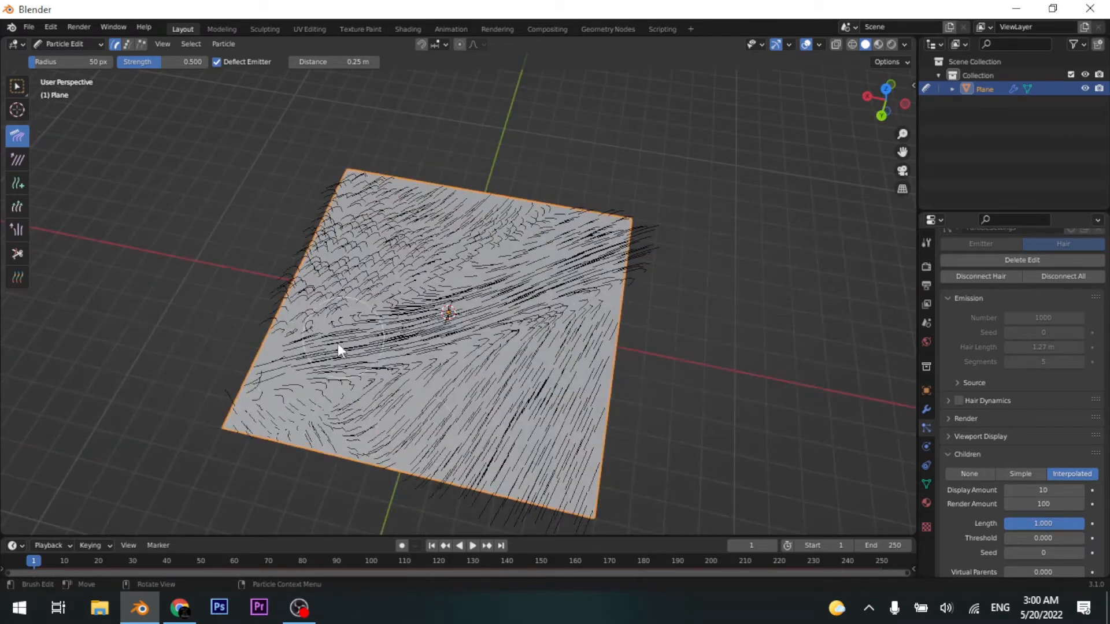
{"action": "left_click_drag", "start_coordinate": [338, 344], "coordinate": [402, 370]}
{"action": "left_click_drag", "start_coordinate": [322, 314], "coordinate": [484, 408]}
{"action": "mouse_move", "coordinate": [484, 408]}
{"action": "middle_mouse_down"}
{"action": "mouse_move", "coordinate": [570, 347]}
{"action": "mouse_move", "coordinate": [607, 347]}
{"action": "middle_mouse_up"}
{"action": "left_click_drag", "start_coordinate": [546, 399], "coordinate": [553, 242]}
{"action": "middle_click_drag", "start_coordinate": [489, 312], "coordinate": [398, 362]}
{"action": "middle_click_drag", "start_coordinate": [595, 367], "coordinate": [508, 347]}
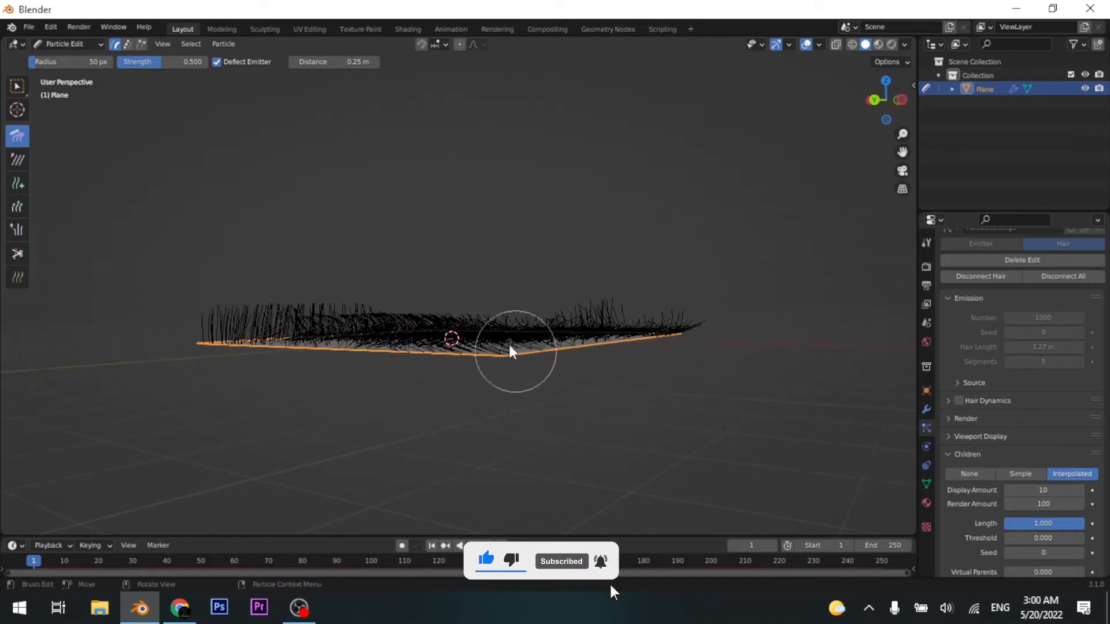
{"action": "middle_click_drag", "start_coordinate": [557, 315], "coordinate": [462, 336]}
{"action": "left_click_drag", "start_coordinate": [462, 337], "coordinate": [570, 313]}
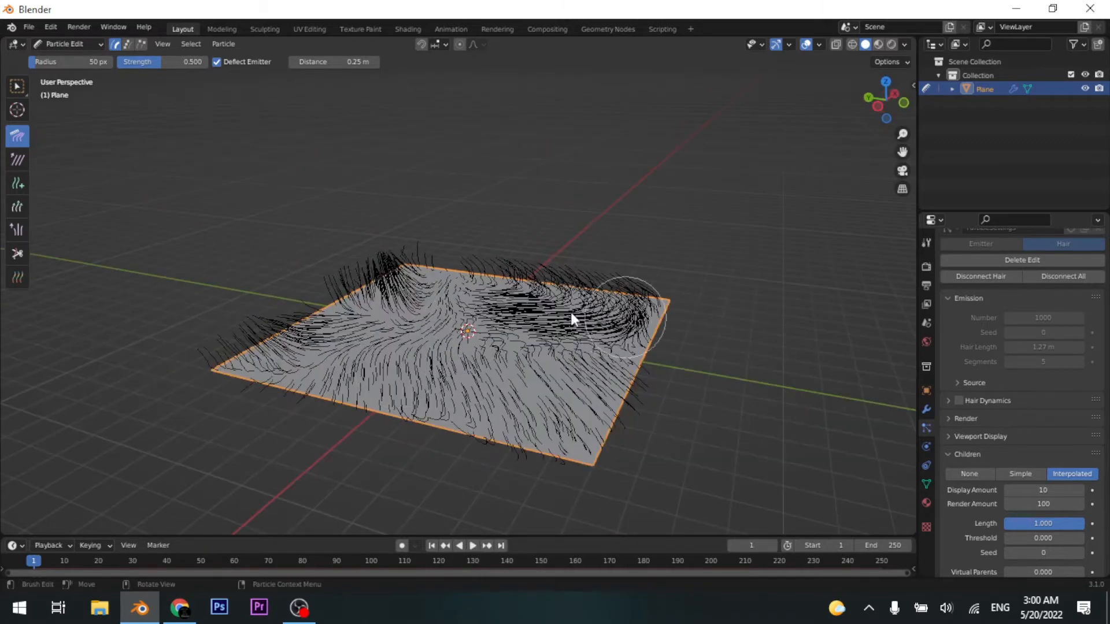
{"action": "left_click", "coordinate": [78, 47]}
{"action": "left_click", "coordinate": [74, 60]}
Examine the combed hair on the plane from several angles and close up
{"action": "middle_click_drag", "start_coordinate": [231, 191], "coordinate": [710, 272]}
{"action": "middle_click_drag", "start_coordinate": [496, 351], "coordinate": [575, 385]}
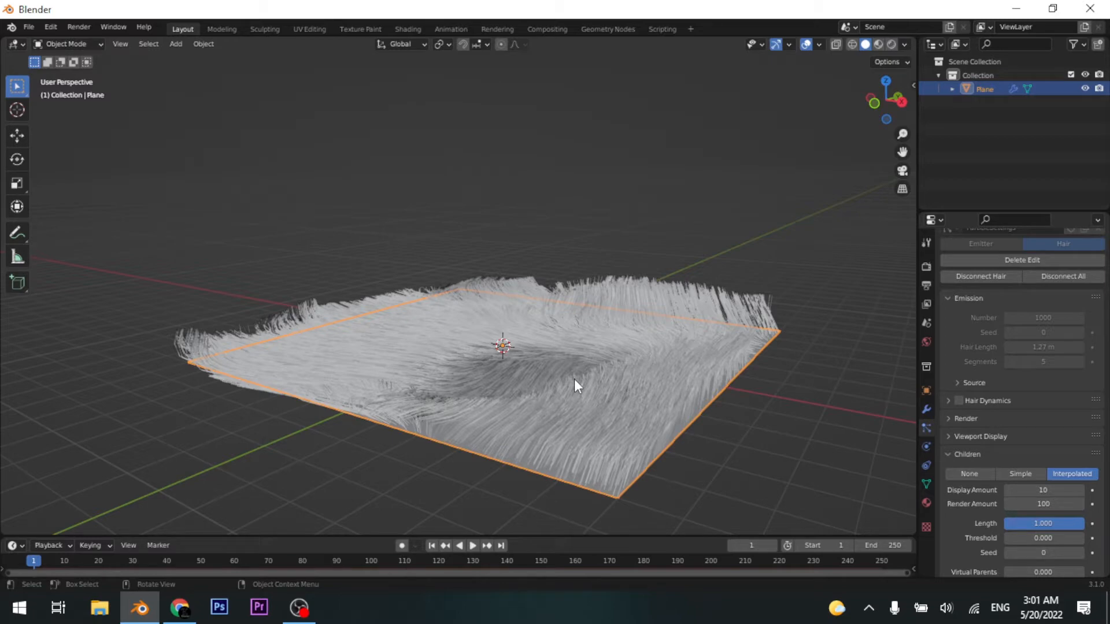
{"action": "middle_click_drag", "start_coordinate": [574, 380], "coordinate": [565, 341]}
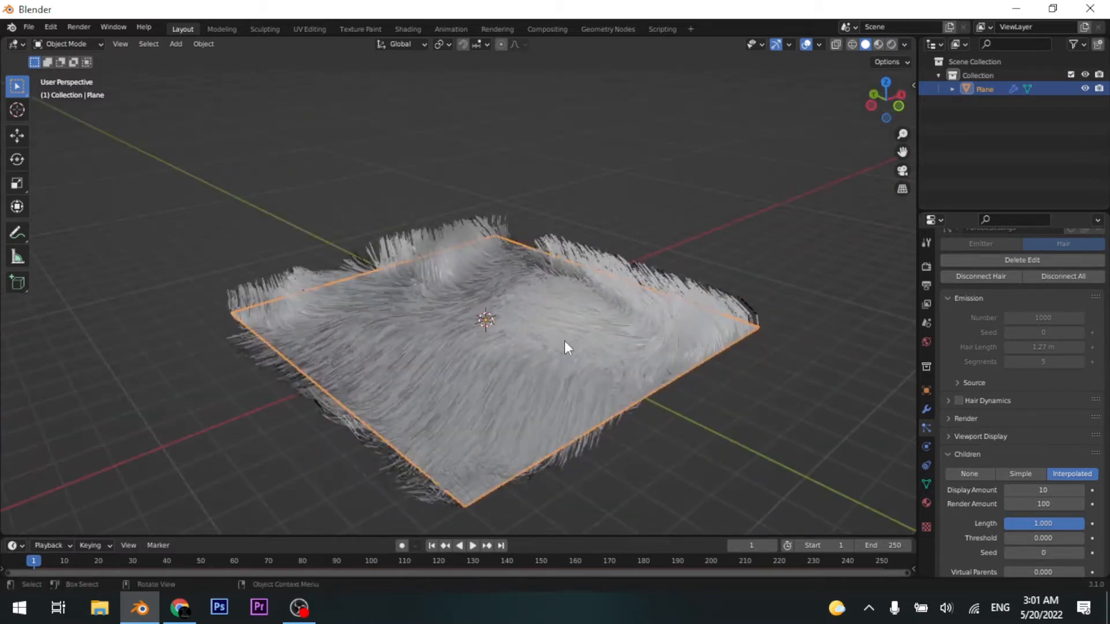
{"action": "scroll", "coordinate": [564, 341], "scroll_direction": "up", "scroll_amount": 3}
{"action": "middle_click_drag", "start_coordinate": [363, 362], "coordinate": [579, 396], "text": "shift"}
{"action": "scroll", "coordinate": [505, 332], "scroll_direction": "down", "scroll_amount": 4}
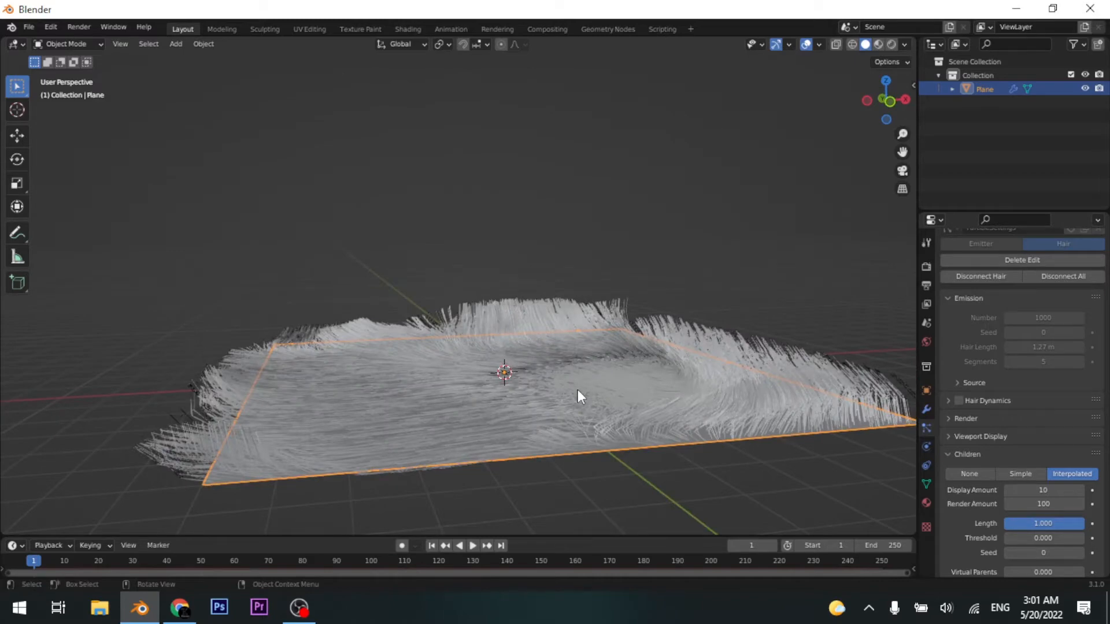
{"action": "scroll", "coordinate": [588, 397], "scroll_direction": "up", "scroll_amount": 5}
{"action": "scroll", "coordinate": [583, 392], "scroll_direction": "down", "scroll_amount": 7}
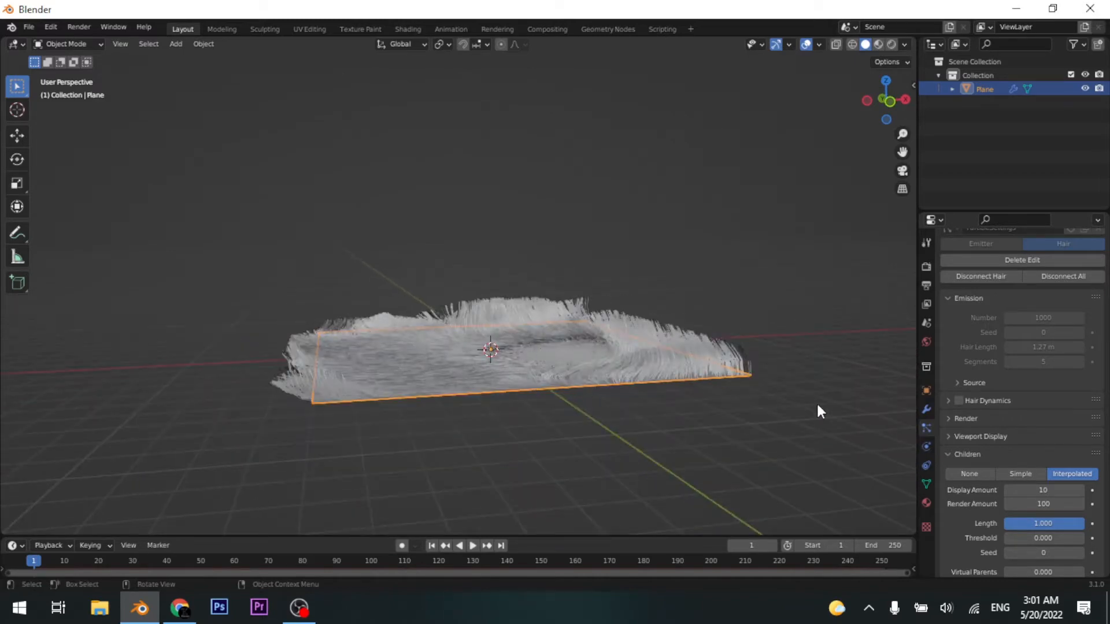
{"action": "scroll", "coordinate": [1099, 400], "scroll_direction": "up", "scroll_amount": 5}
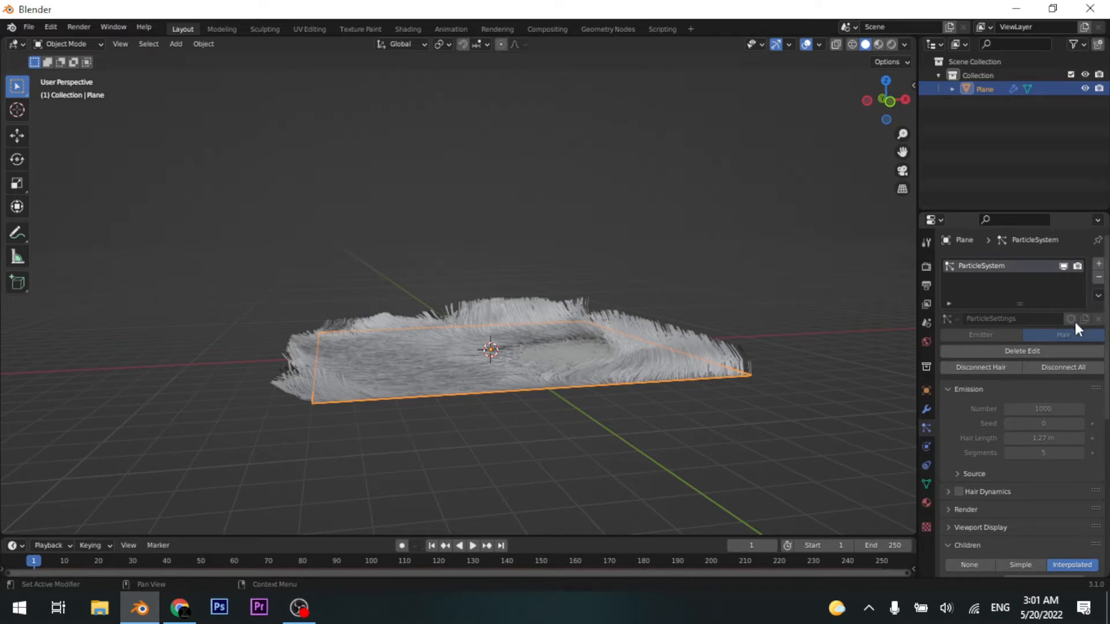
{"action": "middle_click_drag", "start_coordinate": [528, 393], "coordinate": [548, 400]}
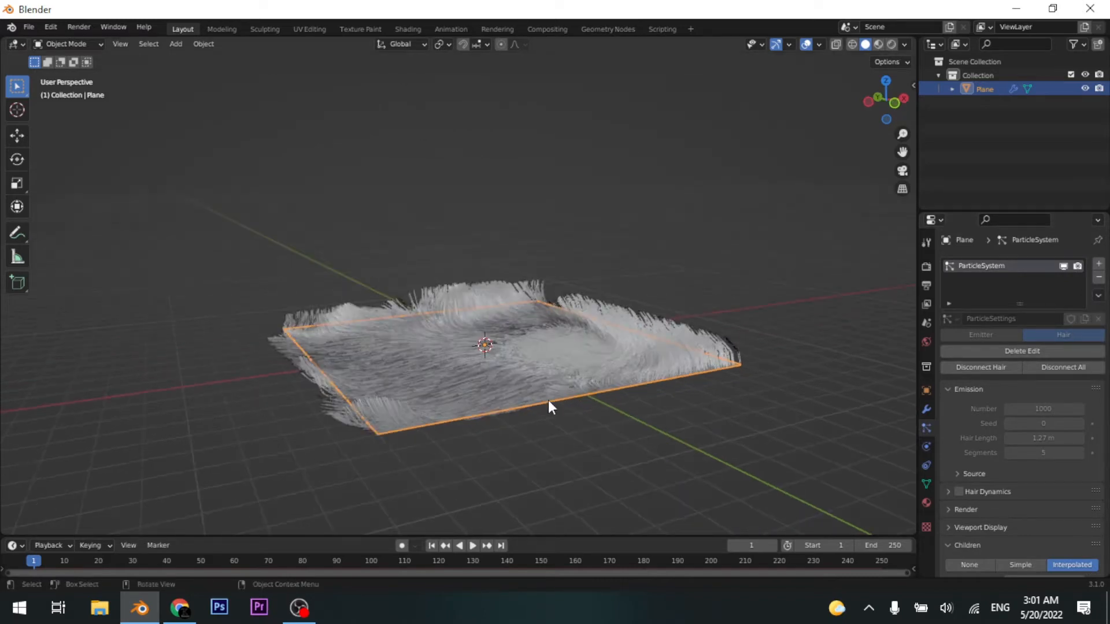
{"action": "middle_click_drag", "start_coordinate": [552, 440], "coordinate": [627, 454]}
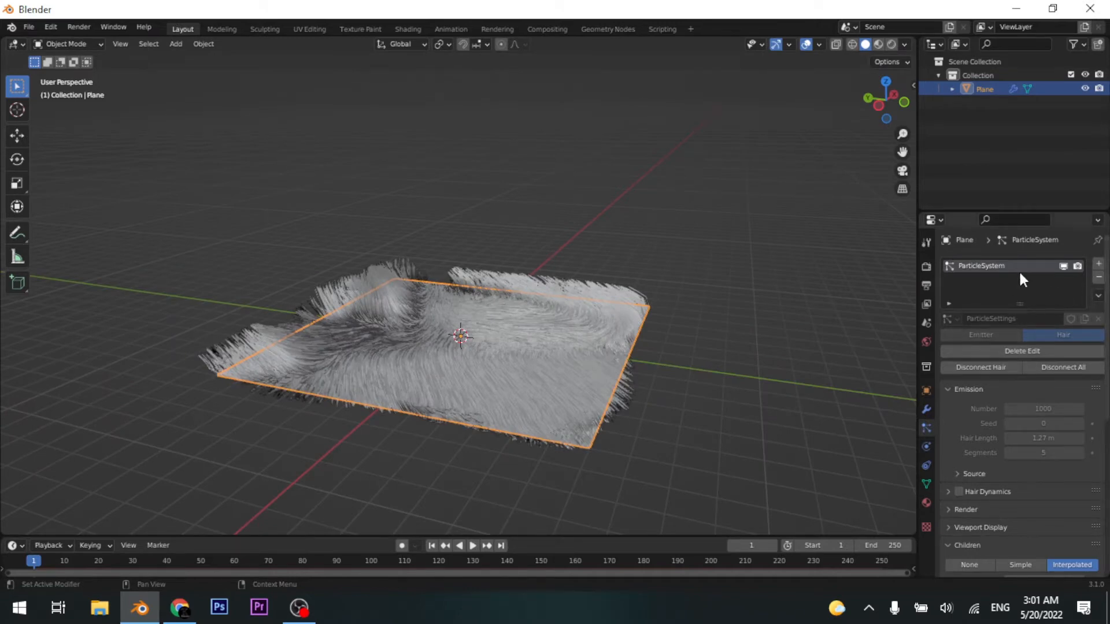
Replace the plane's combed particle system with a new one set to Hair
{"action": "left_click", "coordinate": [1098, 278]}
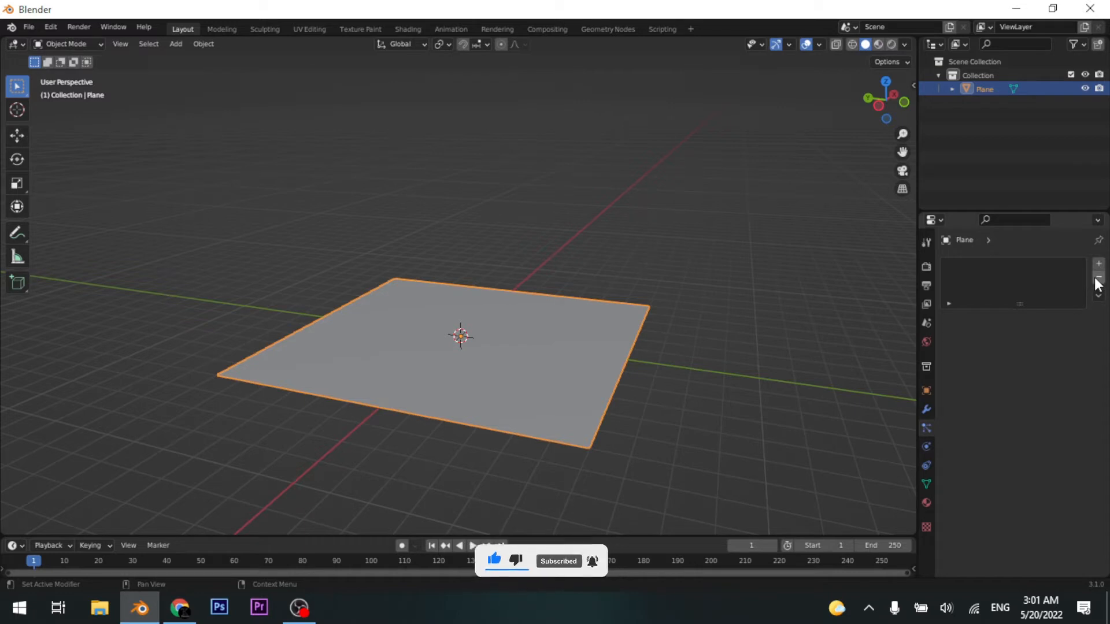
{"action": "left_click", "coordinate": [1098, 264]}
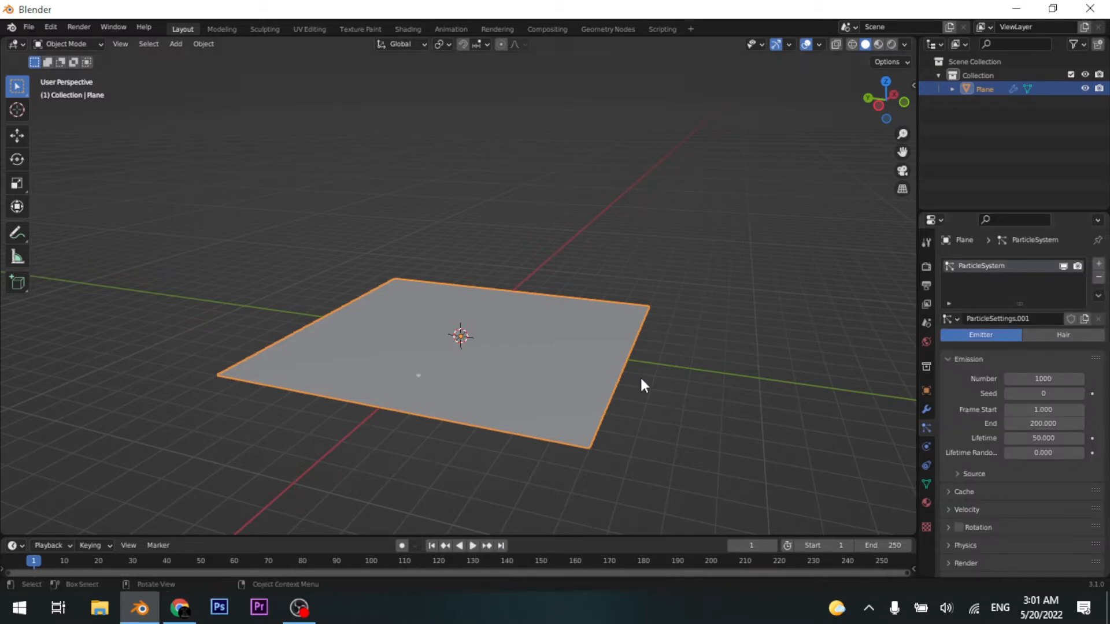
{"action": "left_click", "coordinate": [1052, 335]}
{"action": "middle_click_drag", "start_coordinate": [282, 196], "coordinate": [358, 204]}
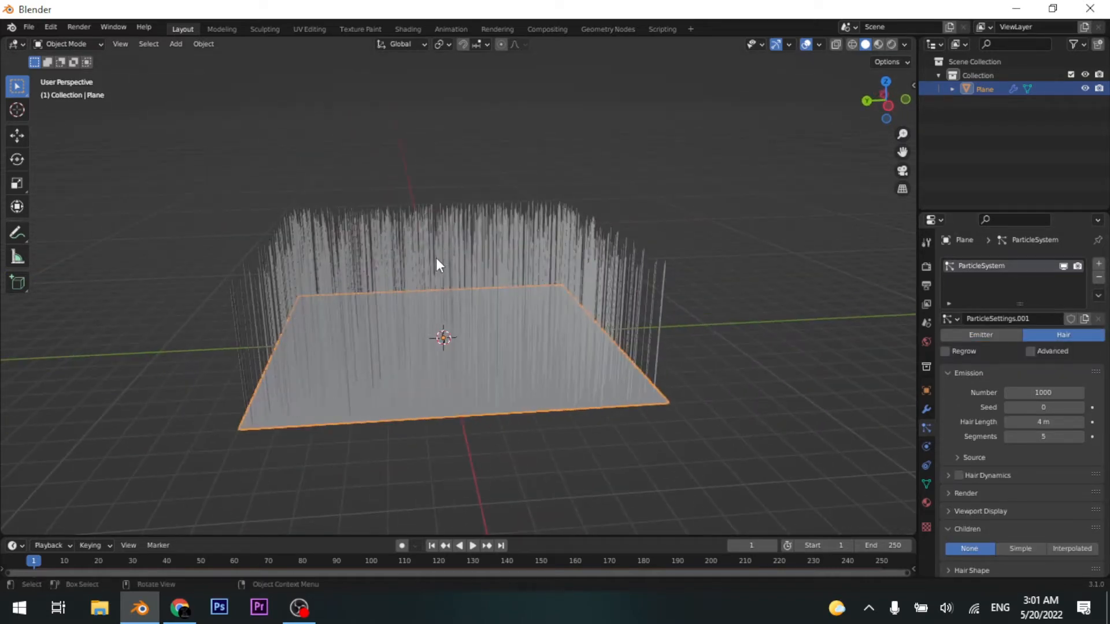
Hide the hair-covered plane in the viewport
{"action": "key", "text": "h"}
{"action": "middle_click_drag", "start_coordinate": [442, 335], "coordinate": [447, 277]}
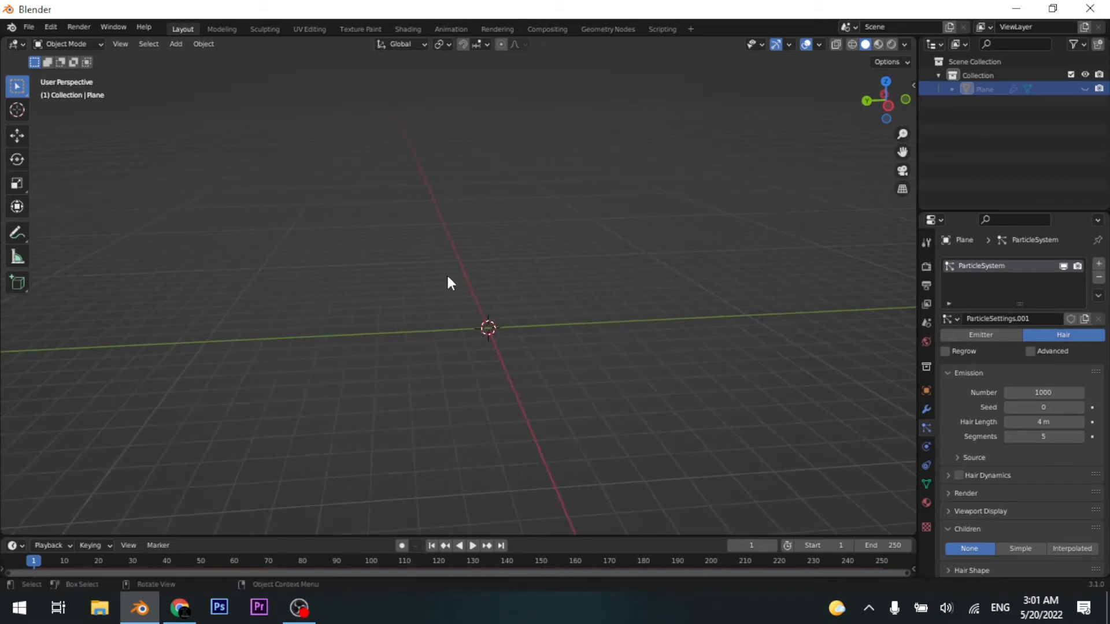
Add a new plane at the origin and rotate it 90° about the X axis so it stands upright
{"action": "key", "text": "shift+a"}
{"action": "mouse_move", "coordinate": [439, 250]}
{"action": "left_click", "coordinate": [505, 251]}
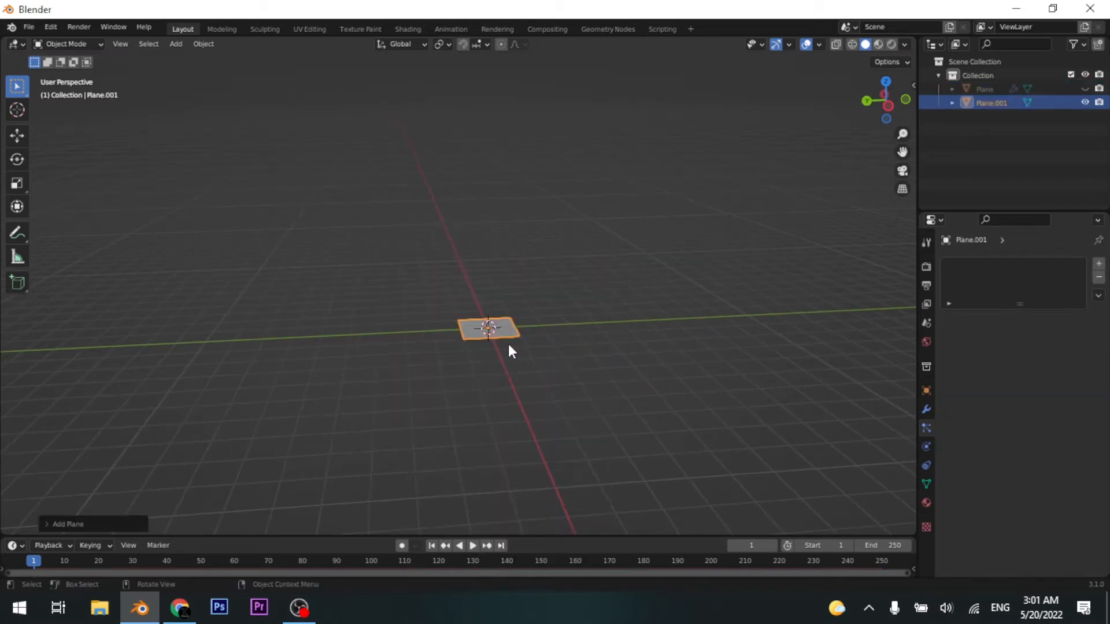
{"action": "type", "text": "rx"}
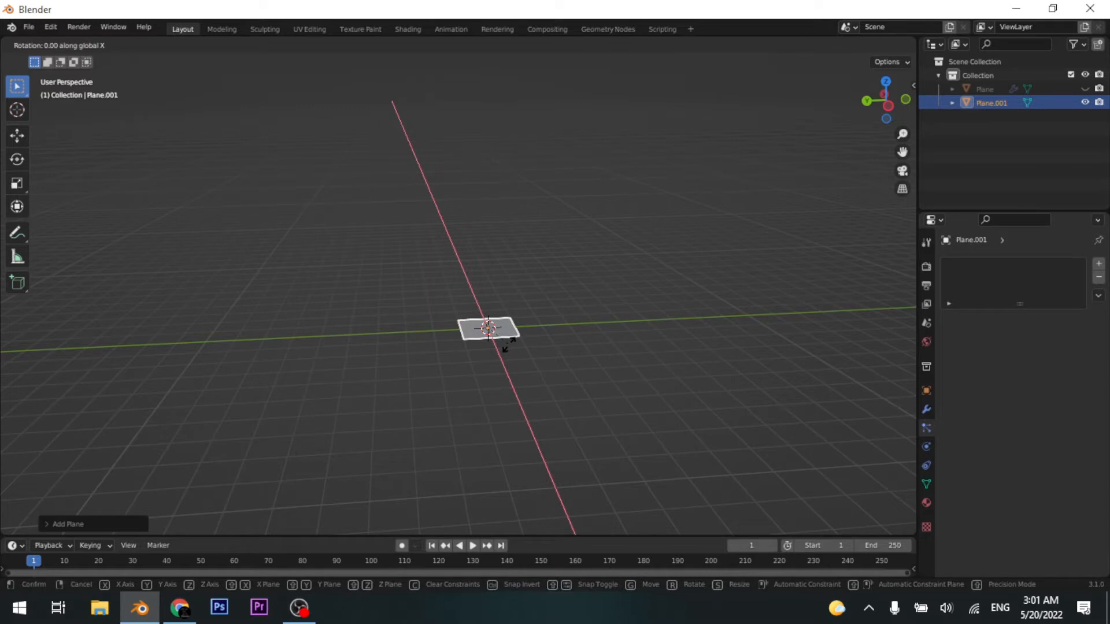
{"action": "type", "text": "90"}
{"action": "key", "text": "Return"}
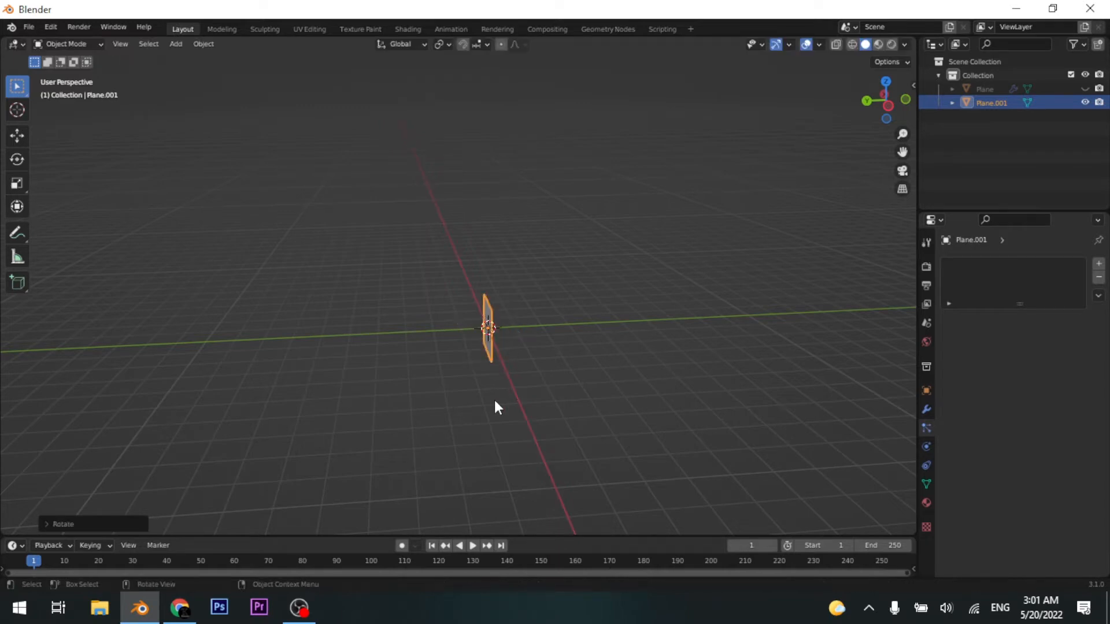
In Edit Mode, scale the upright plane to about 0.13 along X and shorten it along Z to form a narrow strip
{"action": "middle_click_drag", "start_coordinate": [495, 404], "coordinate": [472, 364]}
{"action": "key", "text": "Tab"}
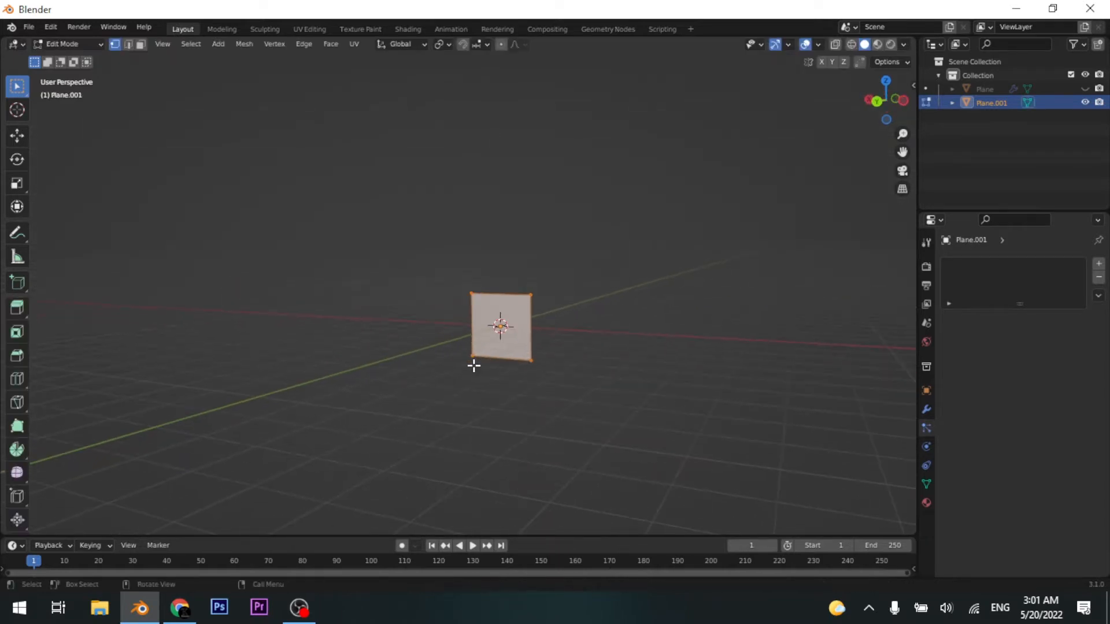
{"action": "key", "text": "s"}
{"action": "key", "text": "x"}
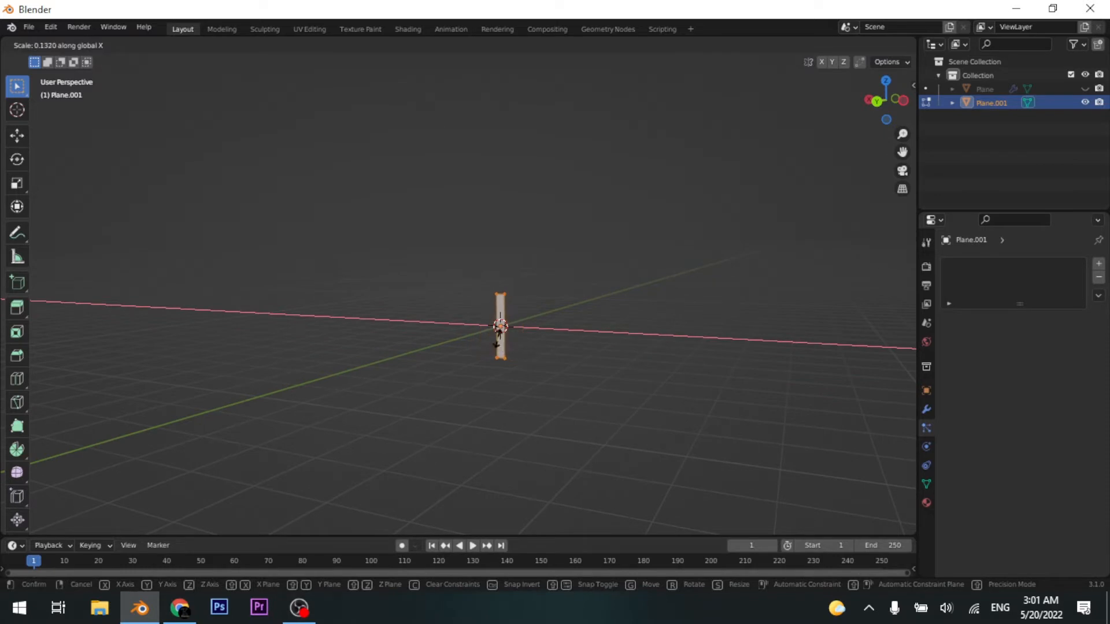
{"action": "left_click", "coordinate": [499, 334]}
{"action": "key", "text": "s"}
{"action": "key", "text": "z"}
{"action": "left_click", "coordinate": [567, 365]}
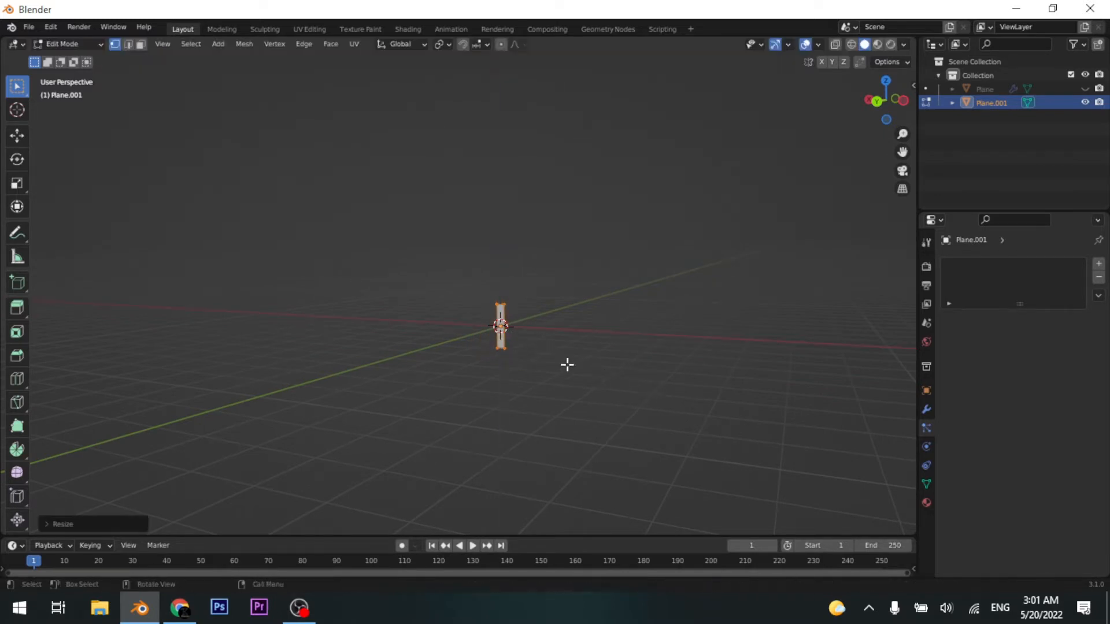
Extrude the strip's top edge upward at a slant and scale down the new edge
{"action": "left_click_drag", "start_coordinate": [470, 278], "coordinate": [566, 326]}
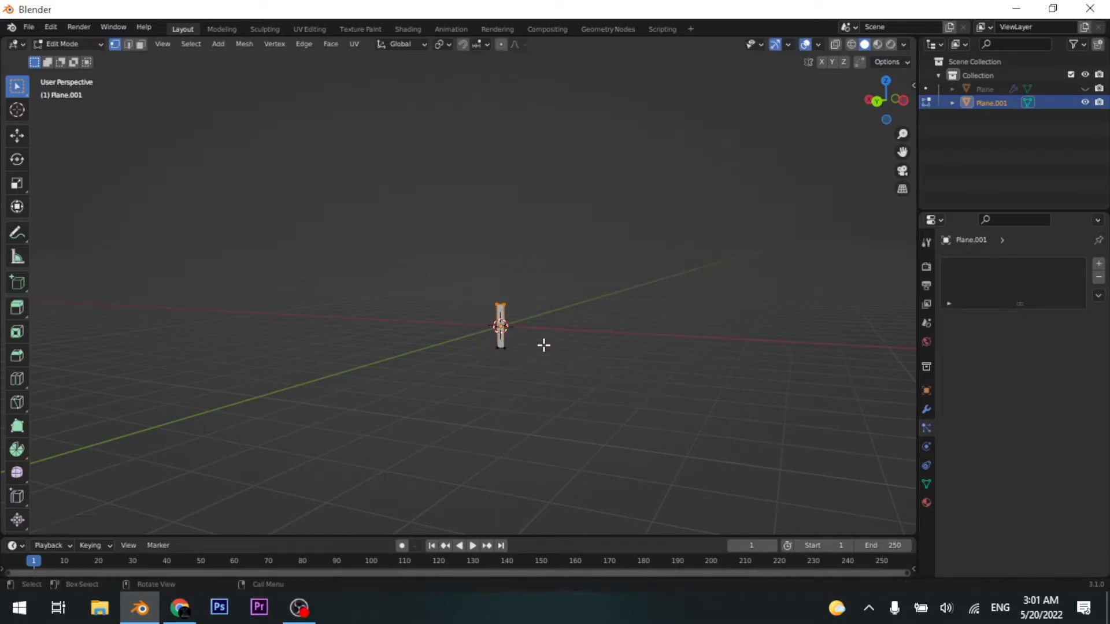
{"action": "key", "text": "e"}
{"action": "left_click", "coordinate": [511, 280]}
{"action": "key", "text": "s"}
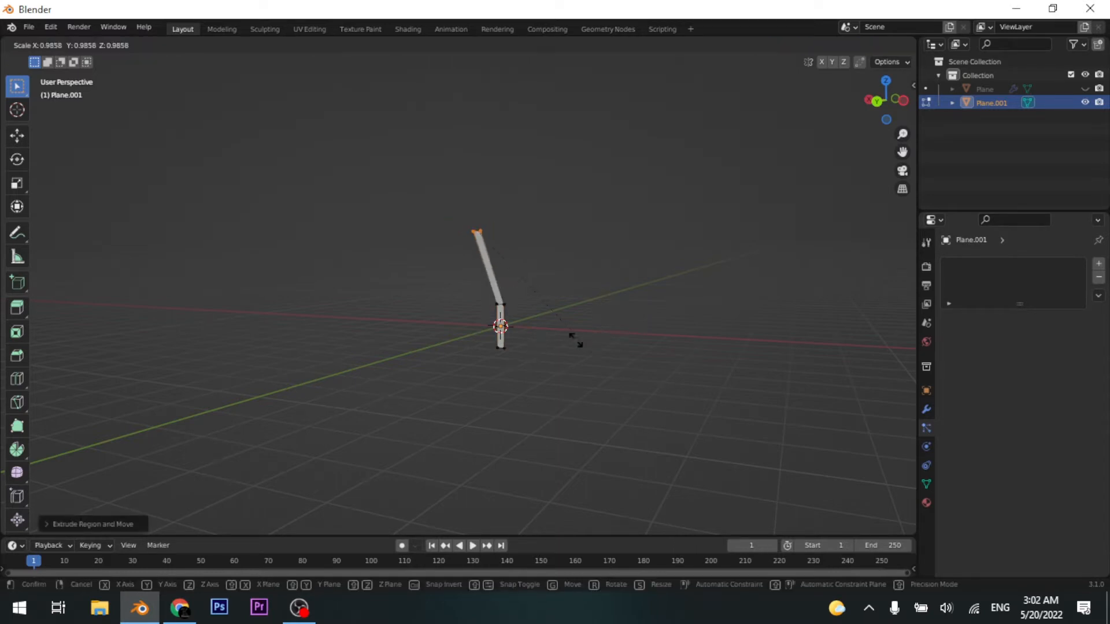
{"action": "left_click", "coordinate": [544, 307]}
Extrude a second segment upward from the strip's tip, bent toward negative Y, and narrow its end edge
{"action": "middle_click_drag", "start_coordinate": [538, 323], "coordinate": [462, 370]}
{"action": "key", "text": "e"}
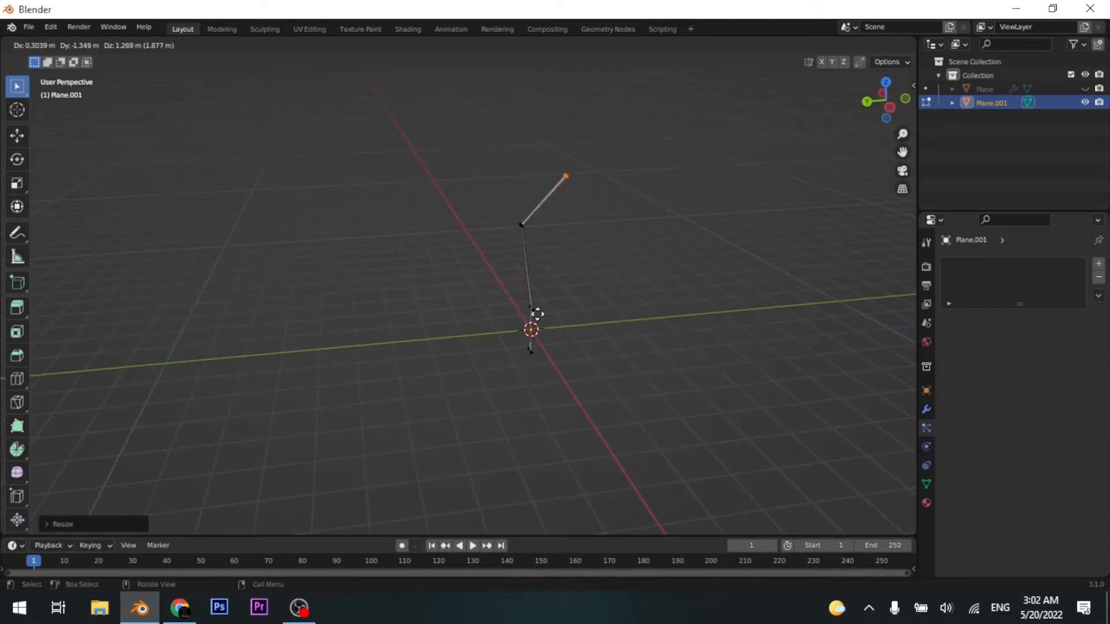
{"action": "left_click", "coordinate": [557, 339]}
{"action": "middle_click_drag", "start_coordinate": [557, 339], "coordinate": [520, 404], "text": "shift"}
{"action": "key", "text": "s"}
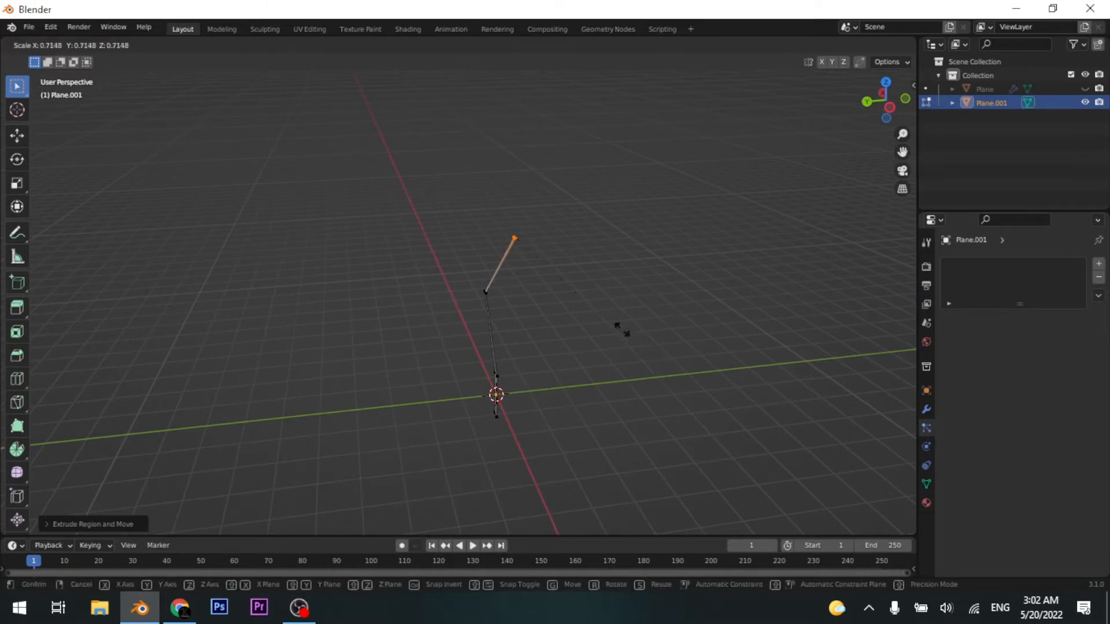
{"action": "left_click", "coordinate": [587, 290]}
Move the edges at the strip's upper and lower joints to give the blade a more pronounced bend
{"action": "middle_click_drag", "start_coordinate": [586, 290], "coordinate": [562, 357]}
{"action": "left_click_drag", "start_coordinate": [473, 282], "coordinate": [515, 312]}
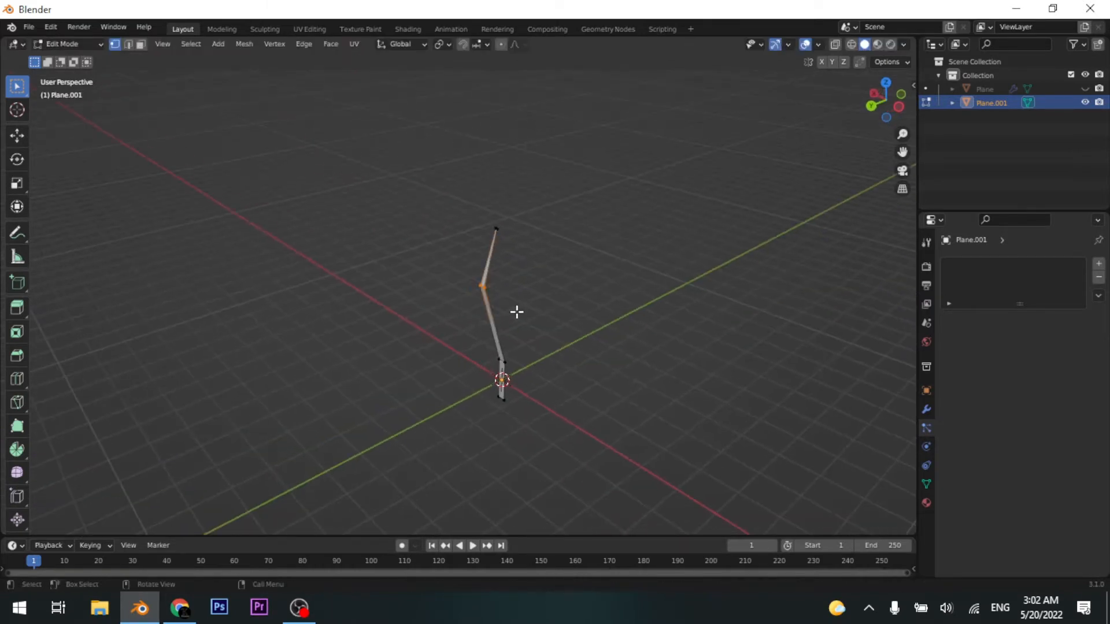
{"action": "key", "text": "g"}
{"action": "left_click", "coordinate": [497, 310]}
{"action": "middle_click_drag", "start_coordinate": [531, 349], "coordinate": [463, 319], "text": "shift"}
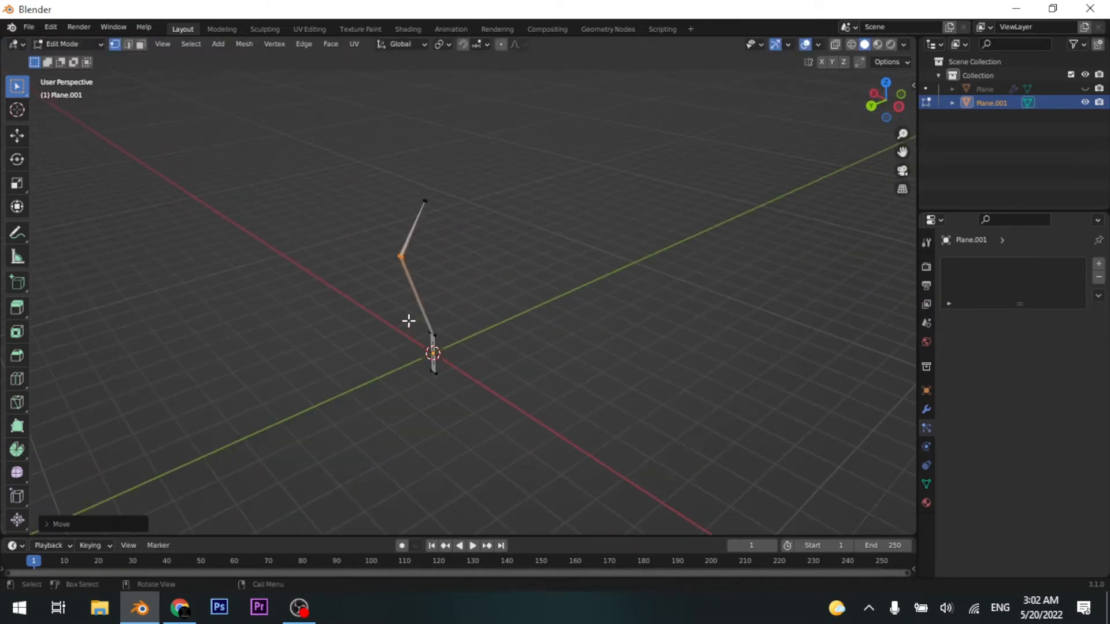
{"action": "left_click_drag", "start_coordinate": [409, 319], "coordinate": [463, 349]}
{"action": "middle_click_drag", "start_coordinate": [463, 349], "coordinate": [364, 367], "text": "shift"}
{"action": "key", "text": "g"}
{"action": "left_click", "coordinate": [454, 346]}
Duplicate the whole blade and rotate the copy about the Z axis so it faces another direction
{"action": "left_click_drag", "start_coordinate": [295, 192], "coordinate": [457, 475]}
{"action": "key", "text": "shift+d"}
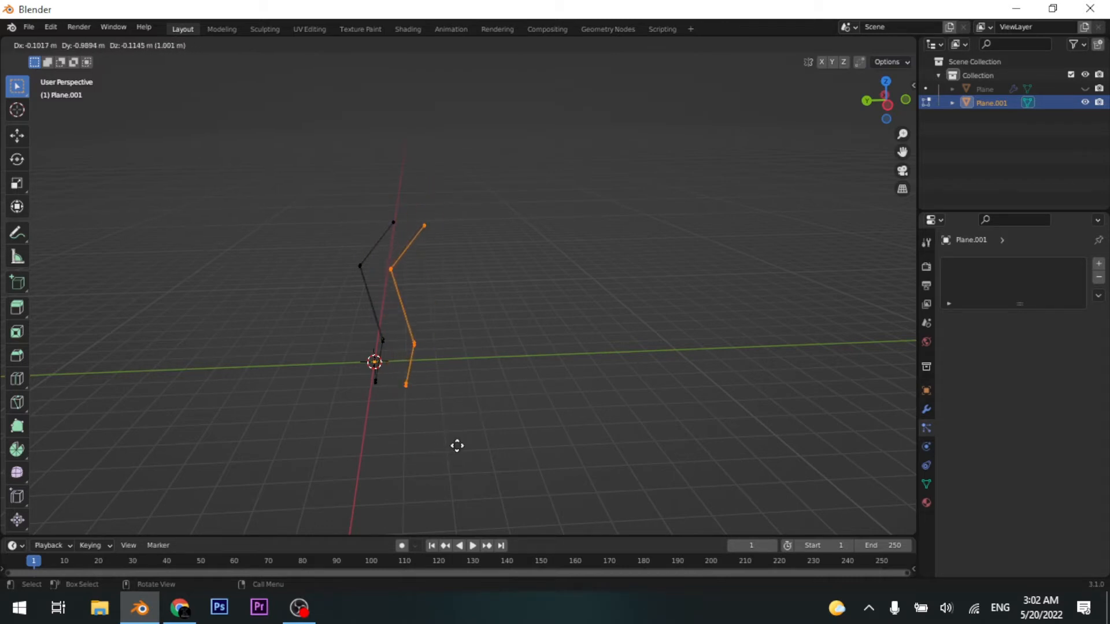
{"action": "key", "text": "r"}
{"action": "key", "text": "z"}
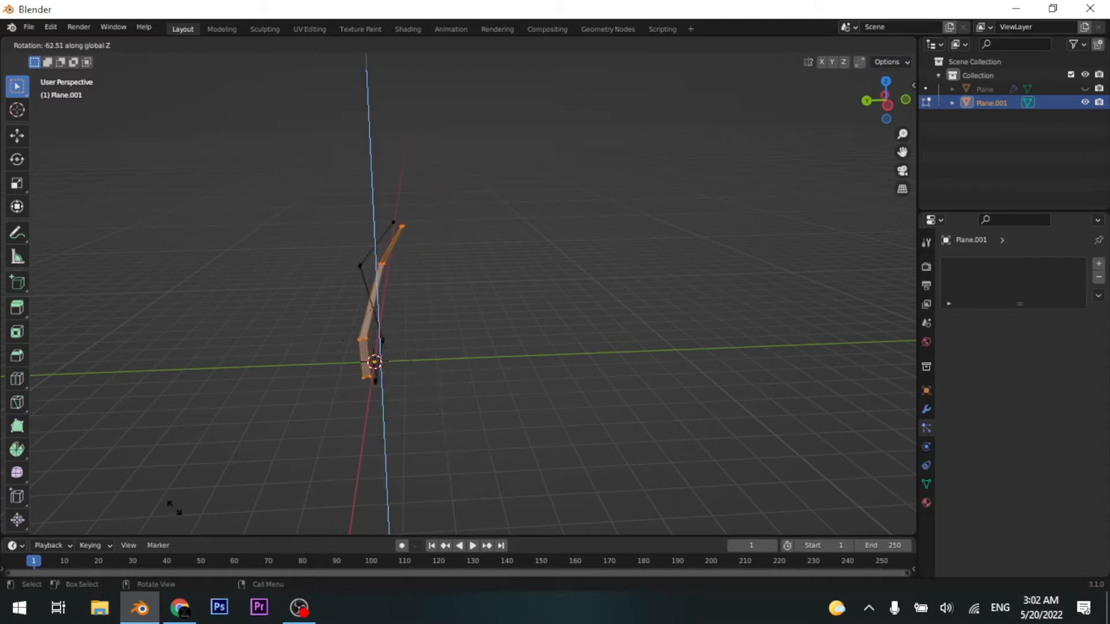
{"action": "left_click", "coordinate": [185, 501]}
Move the copied blade's upper joint edge outward and its tip edge back across to form a zigzag
{"action": "middle_click_drag", "start_coordinate": [327, 388], "coordinate": [436, 380], "text": "shift"}
{"action": "scroll", "coordinate": [378, 398], "scroll_direction": "up", "scroll_amount": 5}
{"action": "left_click_drag", "start_coordinate": [465, 179], "coordinate": [514, 232]}
{"action": "key", "text": "g"}
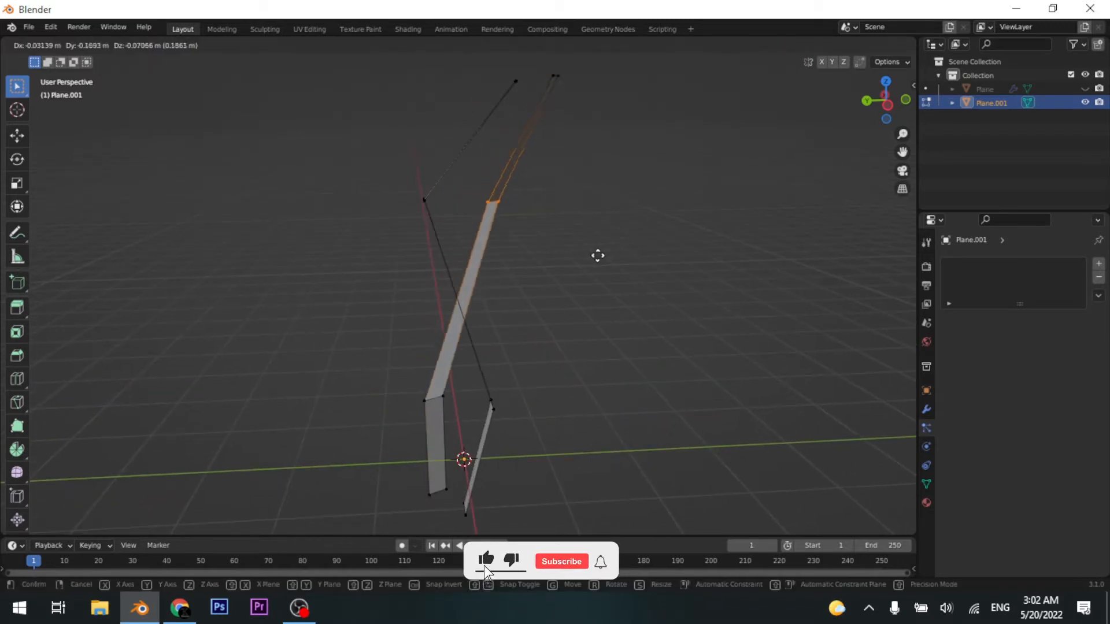
{"action": "left_click", "coordinate": [478, 342]}
{"action": "left_click_drag", "start_coordinate": [544, 70], "coordinate": [592, 136]}
{"action": "key", "text": "g"}
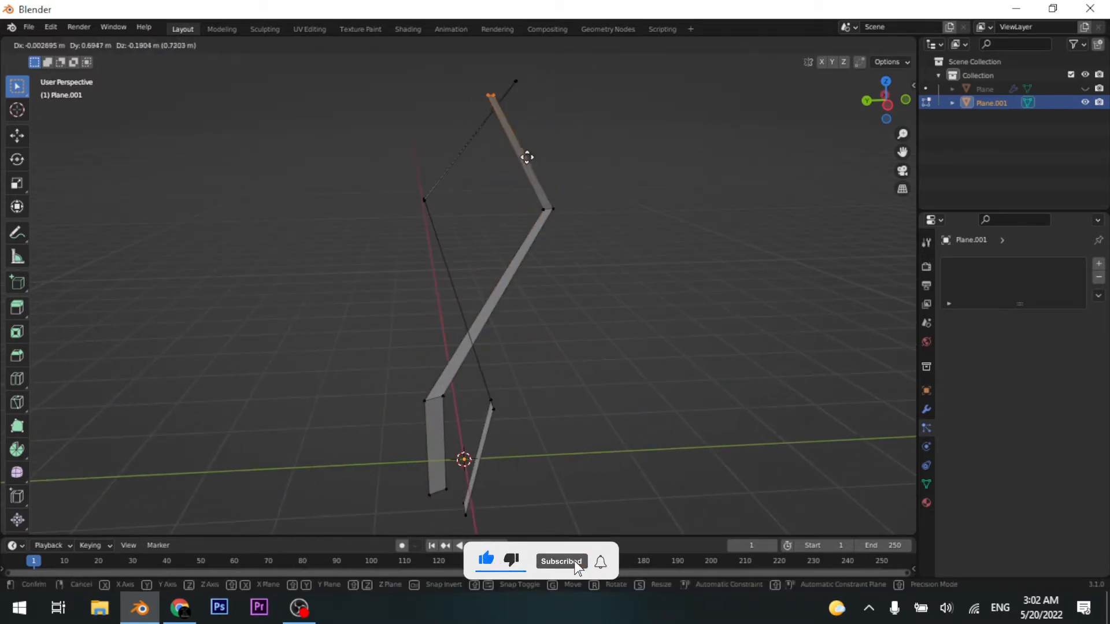
{"action": "left_click", "coordinate": [486, 144]}
Move the copied blade's lower joint edge outward to bend its base segment
{"action": "middle_click_drag", "start_coordinate": [525, 242], "coordinate": [623, 324]}
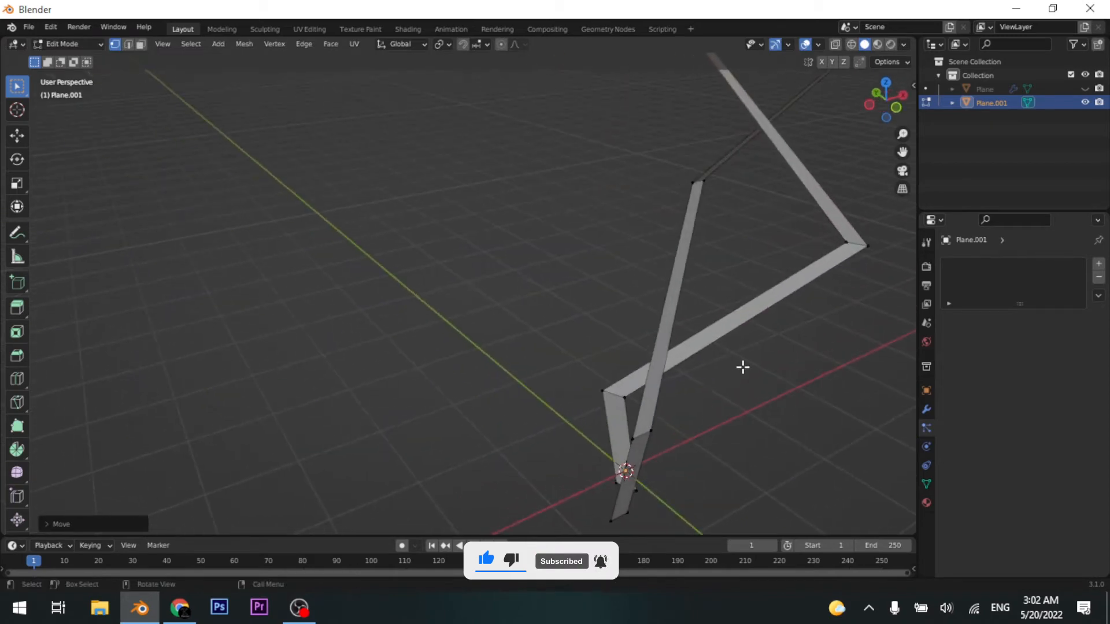
{"action": "key", "text": "KP_Decimal"}
{"action": "scroll", "coordinate": [339, 367], "scroll_direction": "down", "scroll_amount": 12}
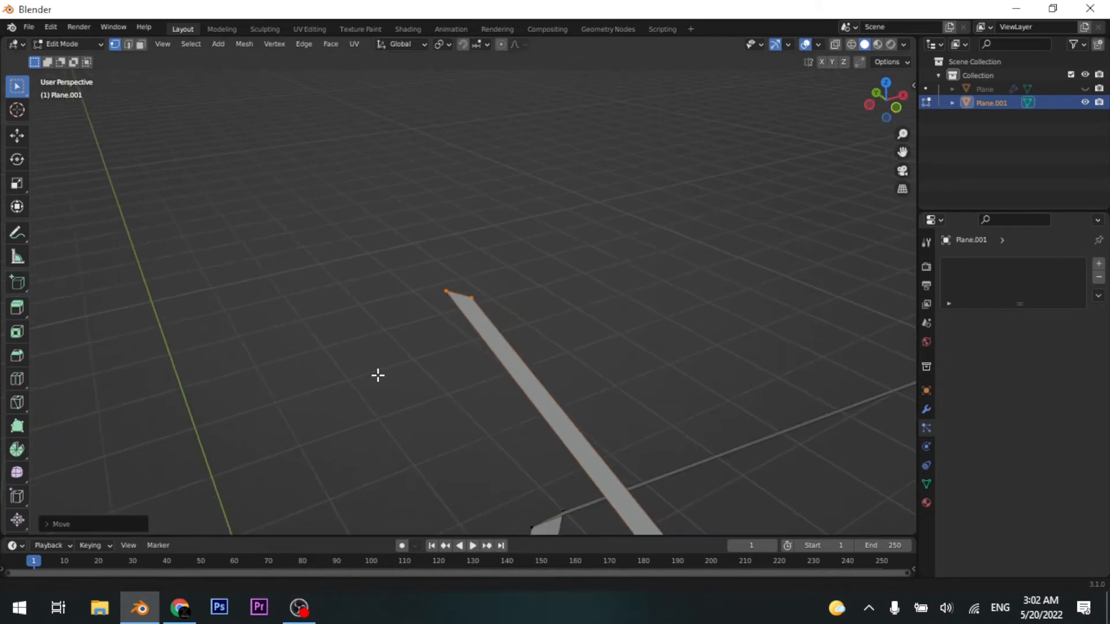
{"action": "middle_click_drag", "start_coordinate": [377, 375], "coordinate": [492, 400]}
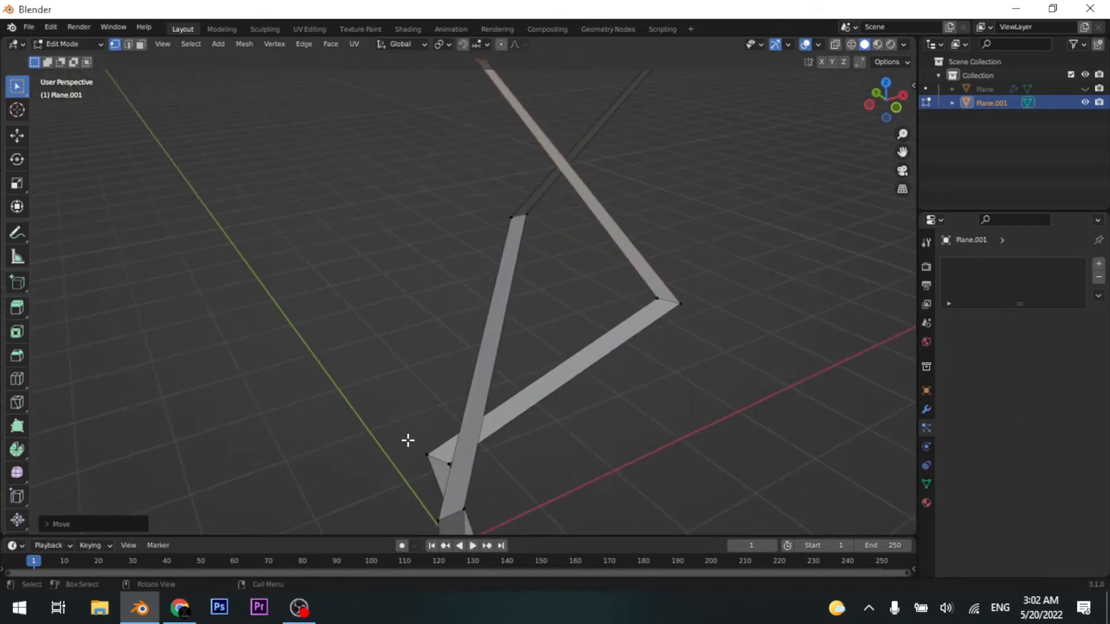
{"action": "left_click_drag", "start_coordinate": [407, 441], "coordinate": [472, 475]}
{"action": "key", "text": "g"}
{"action": "left_click", "coordinate": [446, 466]}
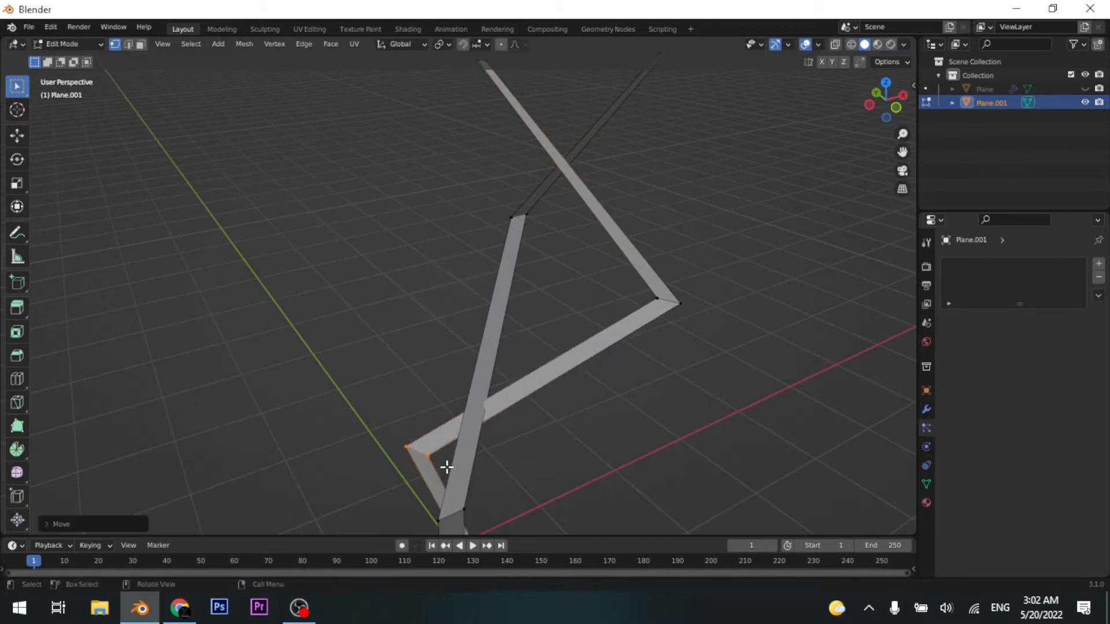
In front view, raise all of the blade geometry along Z until its base sits at the object origin, then return to Object Mode
{"action": "key", "text": "Tab"}
{"action": "scroll", "coordinate": [347, 409], "scroll_direction": "down", "scroll_amount": 5}
{"action": "middle_click_drag", "start_coordinate": [346, 408], "coordinate": [506, 334]}
{"action": "middle_click_drag", "start_coordinate": [474, 379], "coordinate": [501, 370], "text": "shift"}
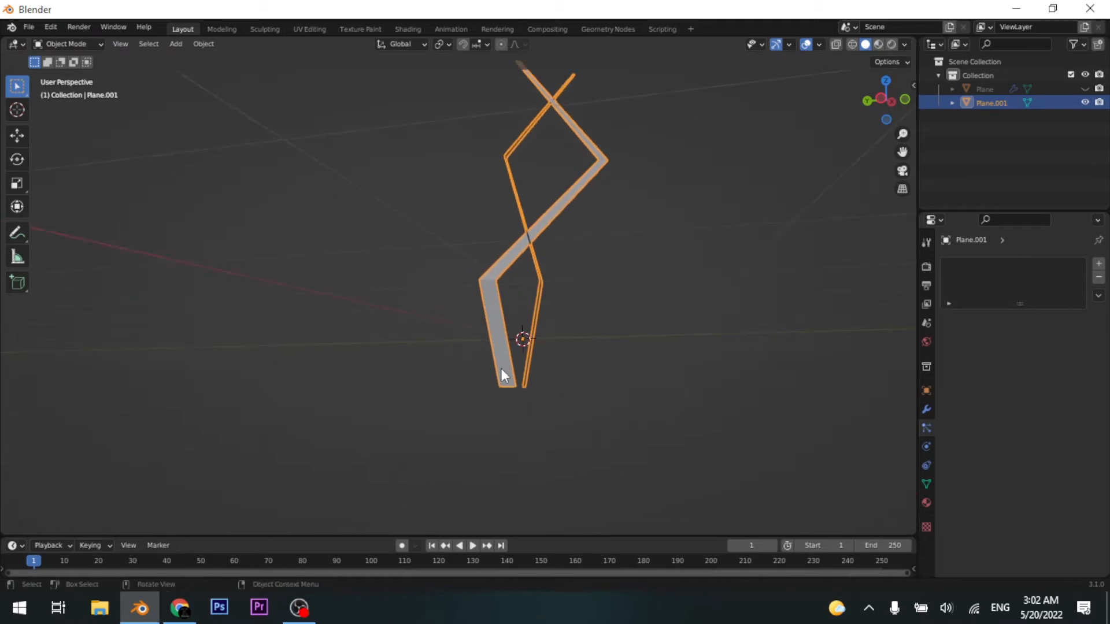
{"action": "key", "text": "Tab"}
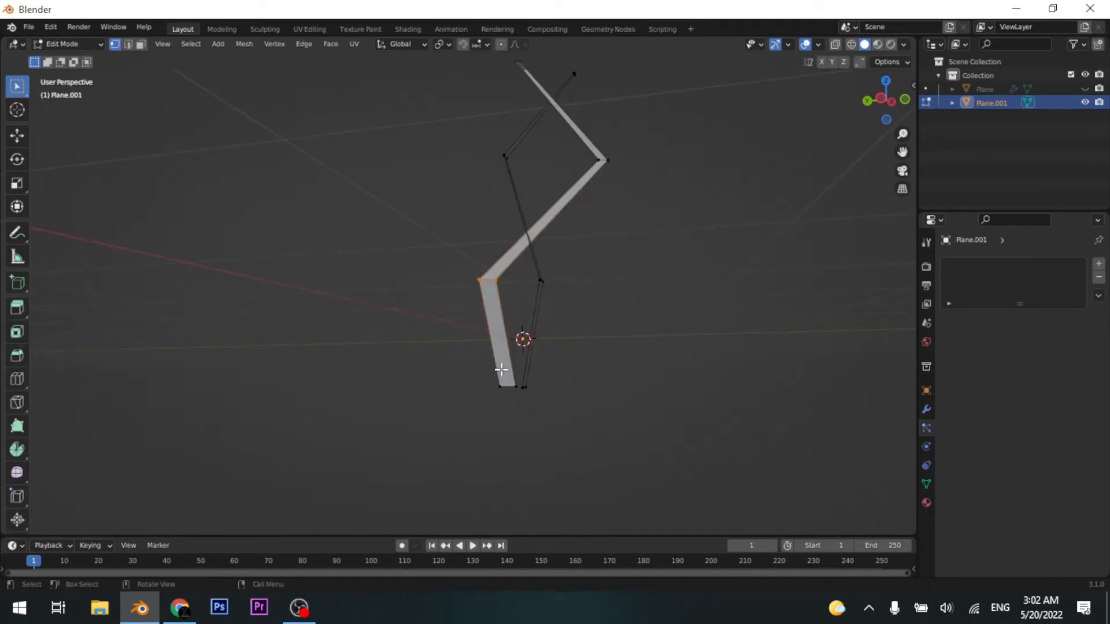
{"action": "key", "text": "a"}
{"action": "key", "text": "KP_1"}
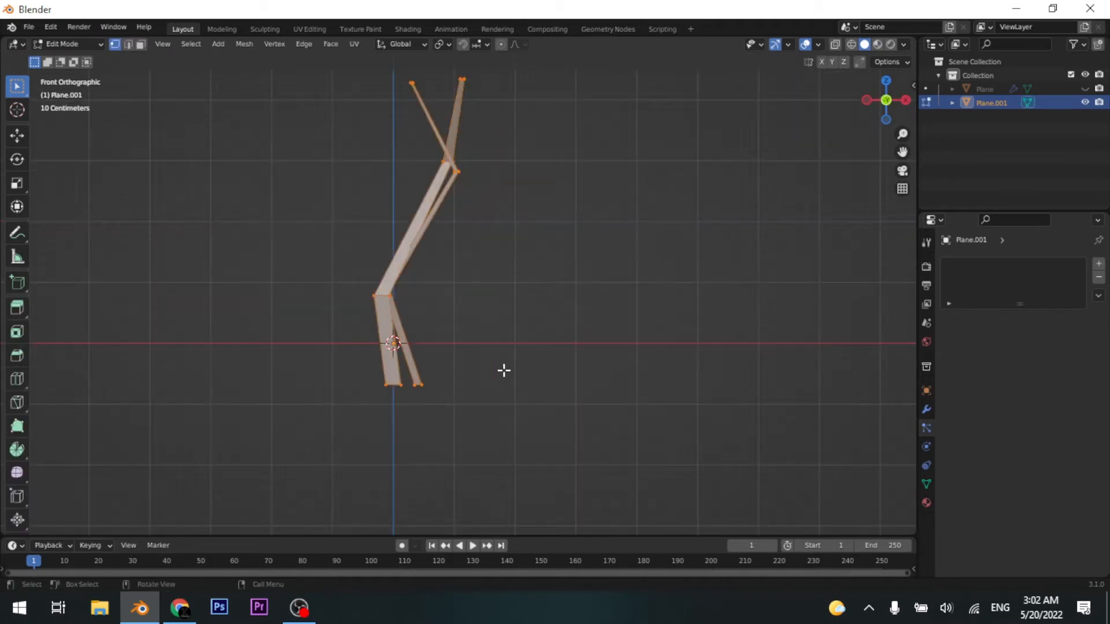
{"action": "key", "text": "g"}
{"action": "key", "text": "z"}
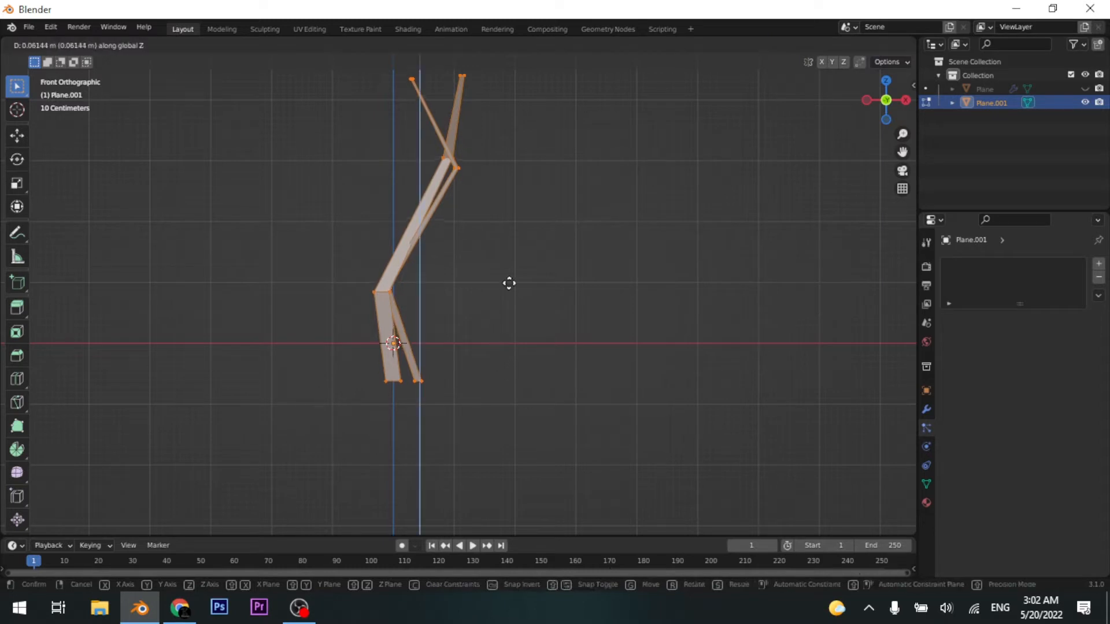
{"action": "left_click", "coordinate": [458, 143]}
{"action": "key", "text": "Tab"}
Rotate the blade object 90° about the Y axis so it lies along the X axis
{"action": "scroll", "coordinate": [504, 315], "scroll_direction": "down", "scroll_amount": 2}
{"action": "middle_click_drag", "start_coordinate": [505, 309], "coordinate": [415, 292]}
{"action": "key", "text": "r"}
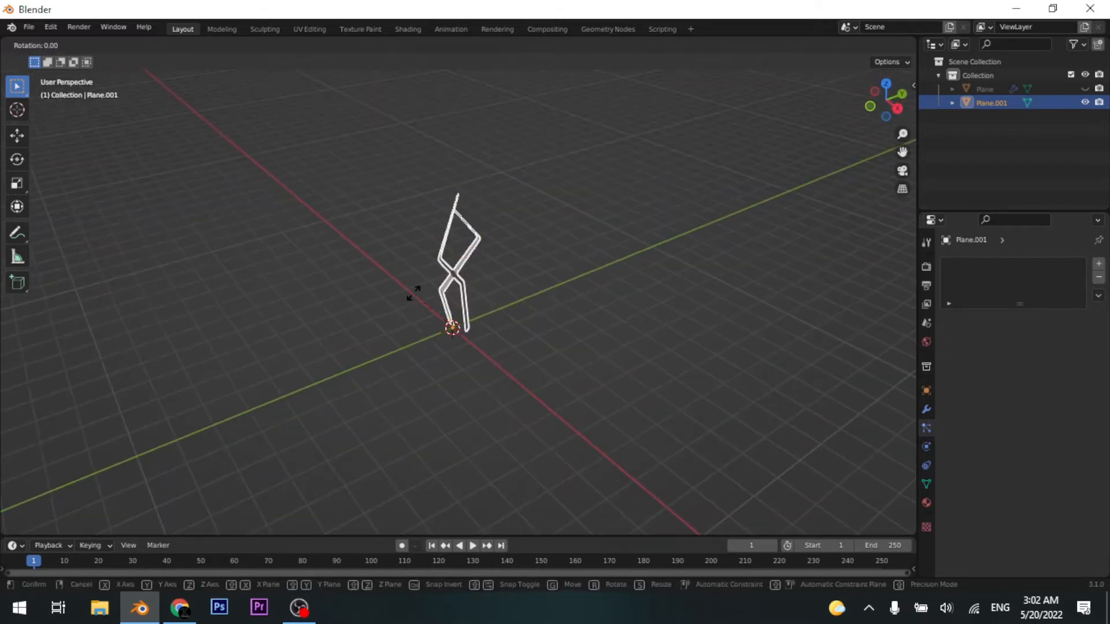
{"action": "type", "text": "y"}
{"action": "type", "text": "90"}
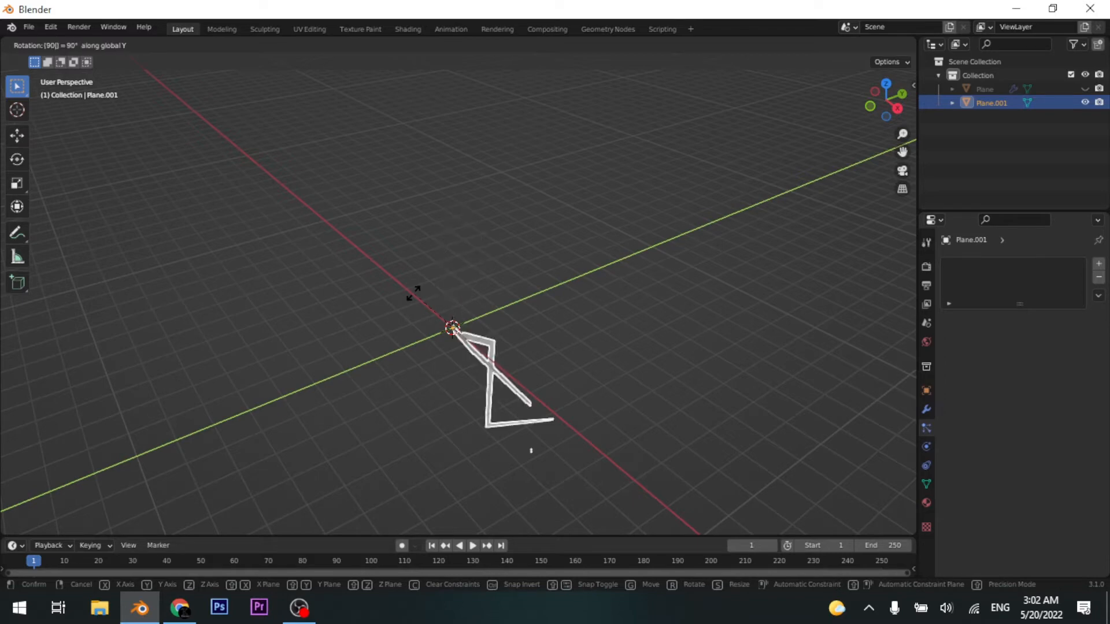
{"action": "key", "text": "Return"}
{"action": "middle_click_drag", "start_coordinate": [432, 296], "coordinate": [596, 418]}
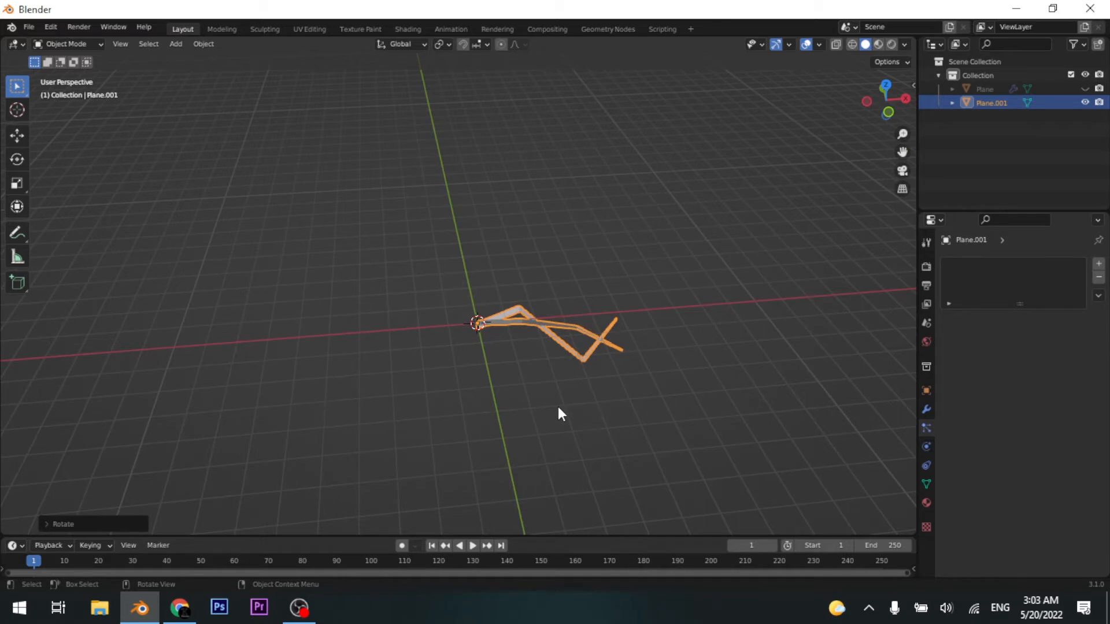
Move the blade object about 18 m along negative X and unhide the original hair-covered plane
{"action": "key", "text": "g"}
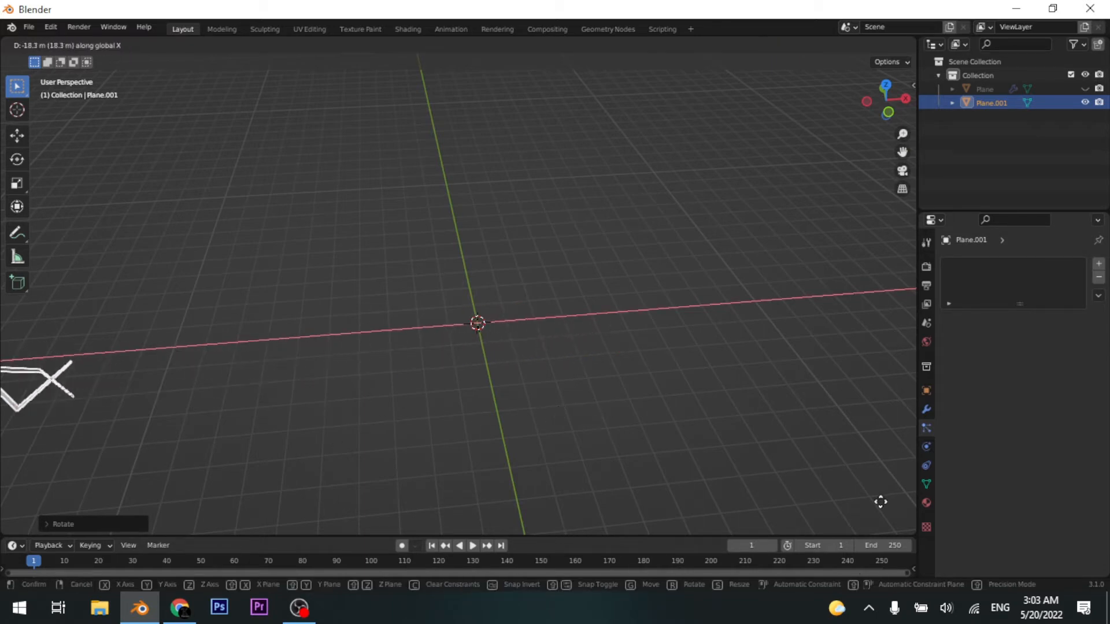
{"action": "left_click", "coordinate": [878, 509]}
{"action": "left_click", "coordinate": [1085, 89]}
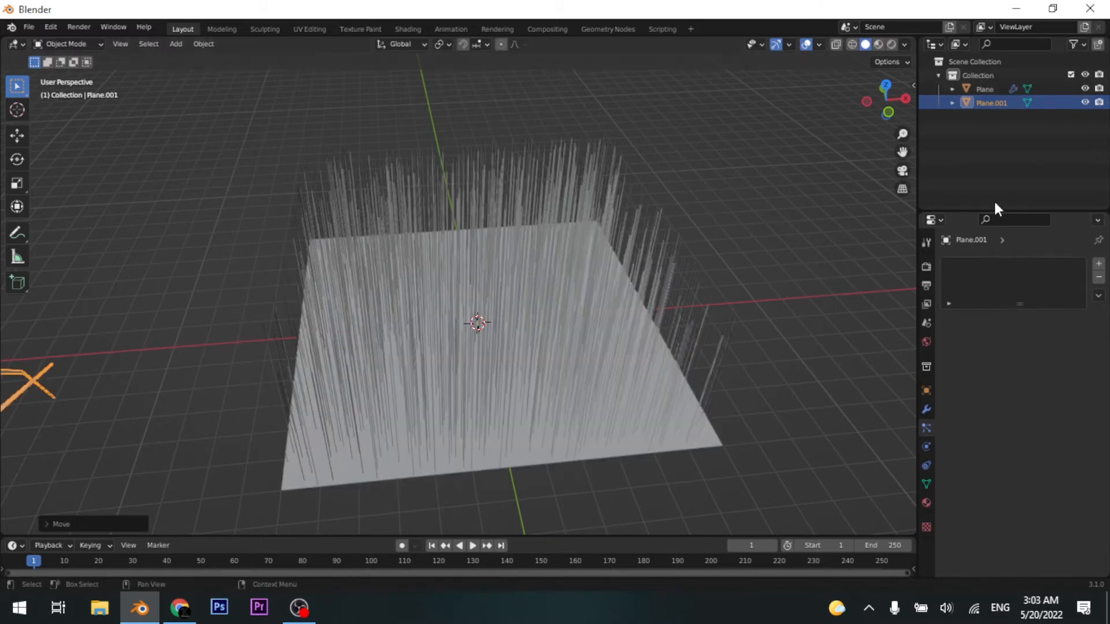
Select the original plane and set its hair particle system to render as Object
{"action": "left_click", "coordinate": [986, 90]}
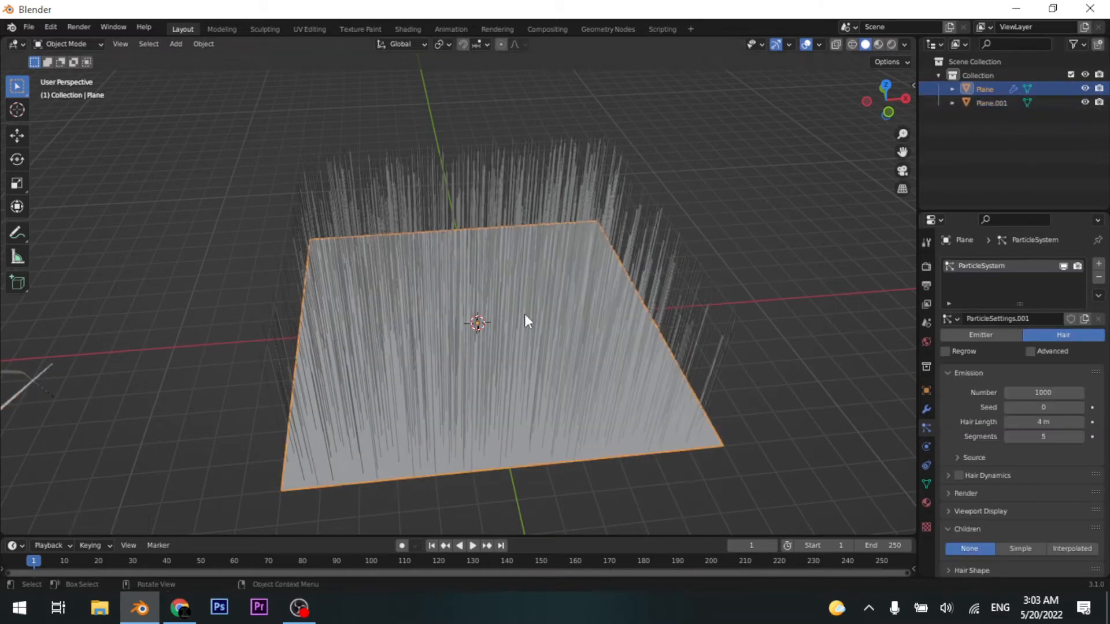
{"action": "middle_click_drag", "start_coordinate": [525, 314], "coordinate": [728, 400]}
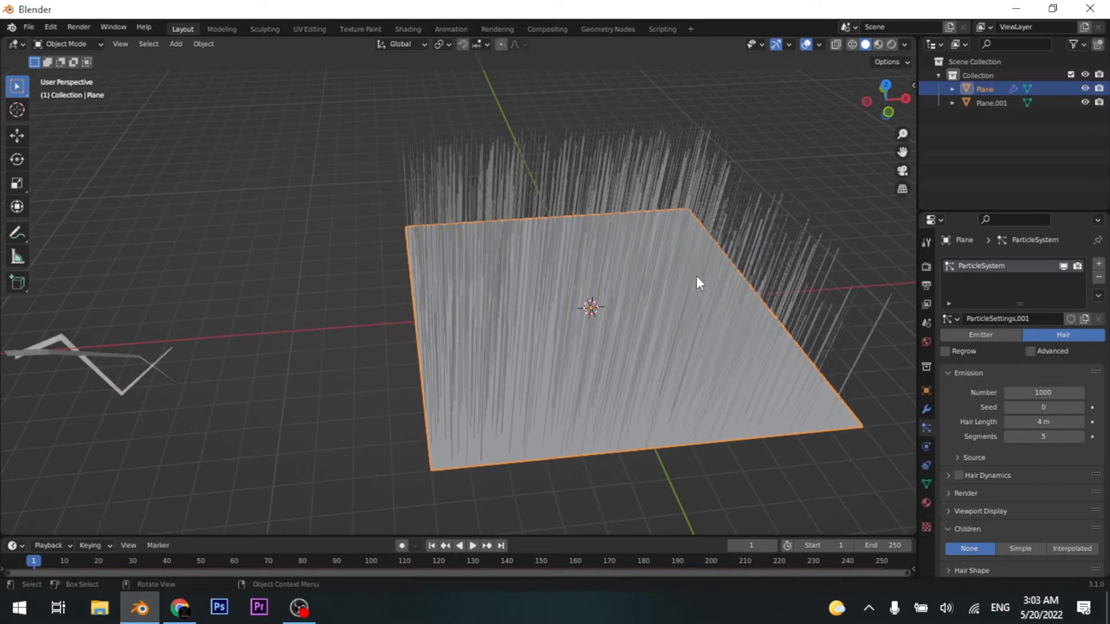
{"action": "scroll", "coordinate": [697, 277], "scroll_direction": "down", "scroll_amount": 1}
{"action": "scroll", "coordinate": [994, 381], "scroll_direction": "down", "scroll_amount": 4}
{"action": "left_click", "coordinate": [969, 401]}
{"action": "left_click", "coordinate": [1040, 421]}
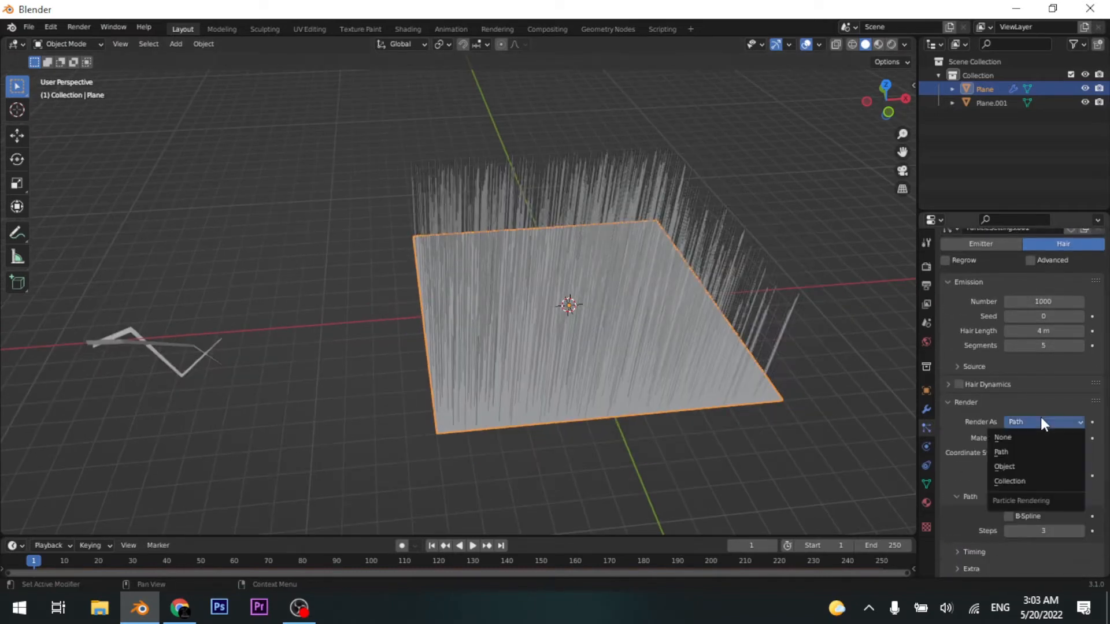
{"action": "left_click", "coordinate": [1020, 465]}
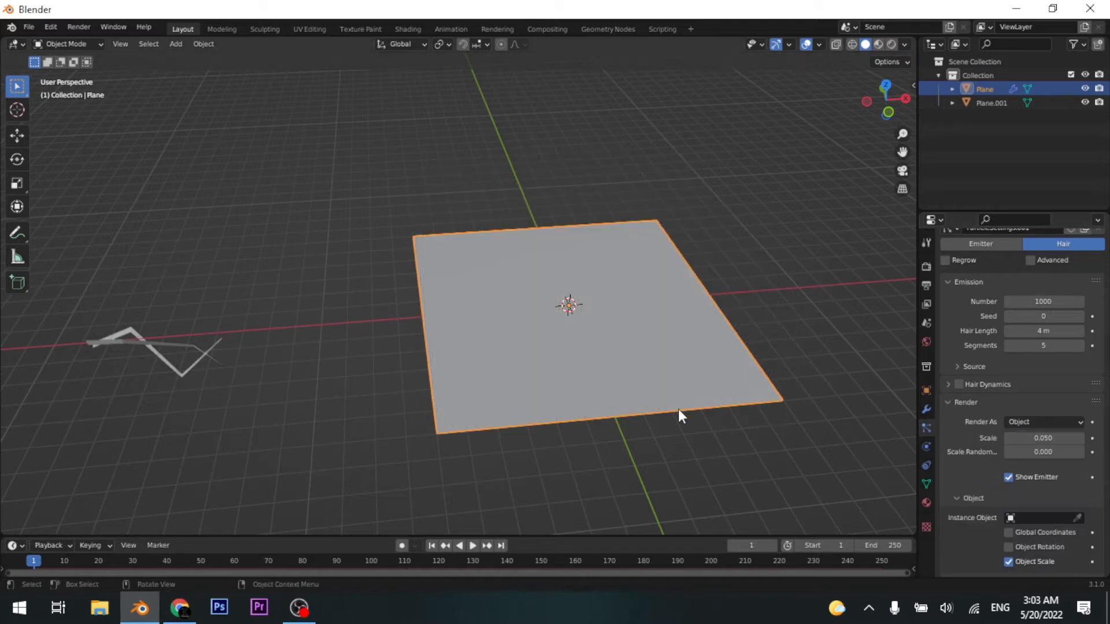
{"action": "middle_click_drag", "start_coordinate": [748, 392], "coordinate": [674, 386]}
{"action": "scroll", "coordinate": [1040, 347], "scroll_direction": "up", "scroll_amount": 4}
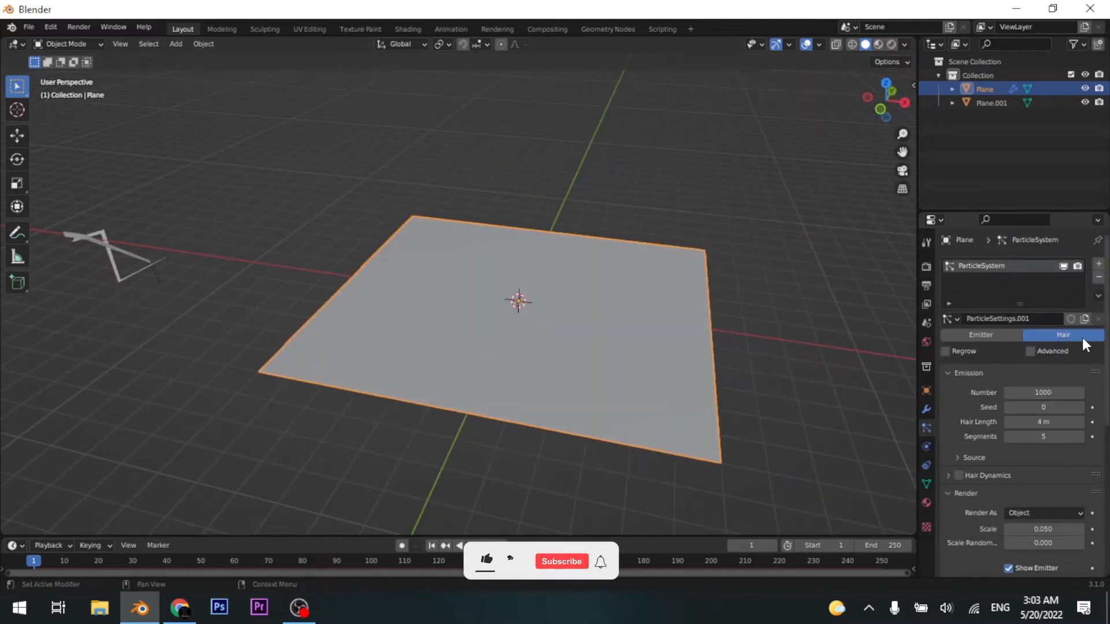
{"action": "scroll", "coordinate": [1060, 458], "scroll_direction": "down", "scroll_amount": 6}
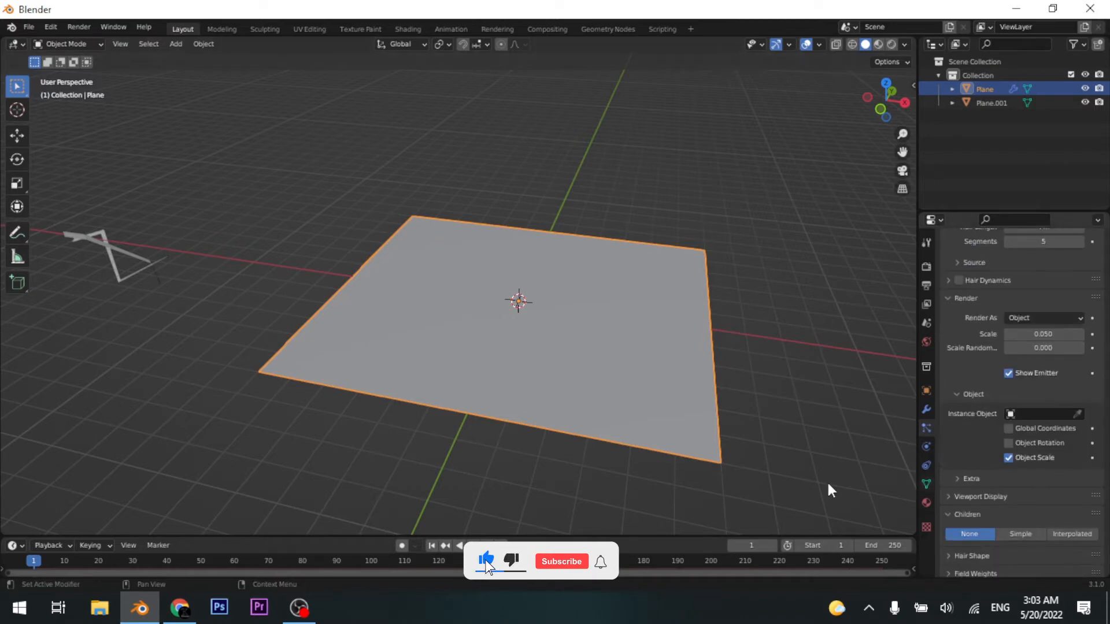
Pick the bent blade object as the instance object of the plane's hair particle system and inspect the scattered blades
{"action": "left_click", "coordinate": [1077, 415]}
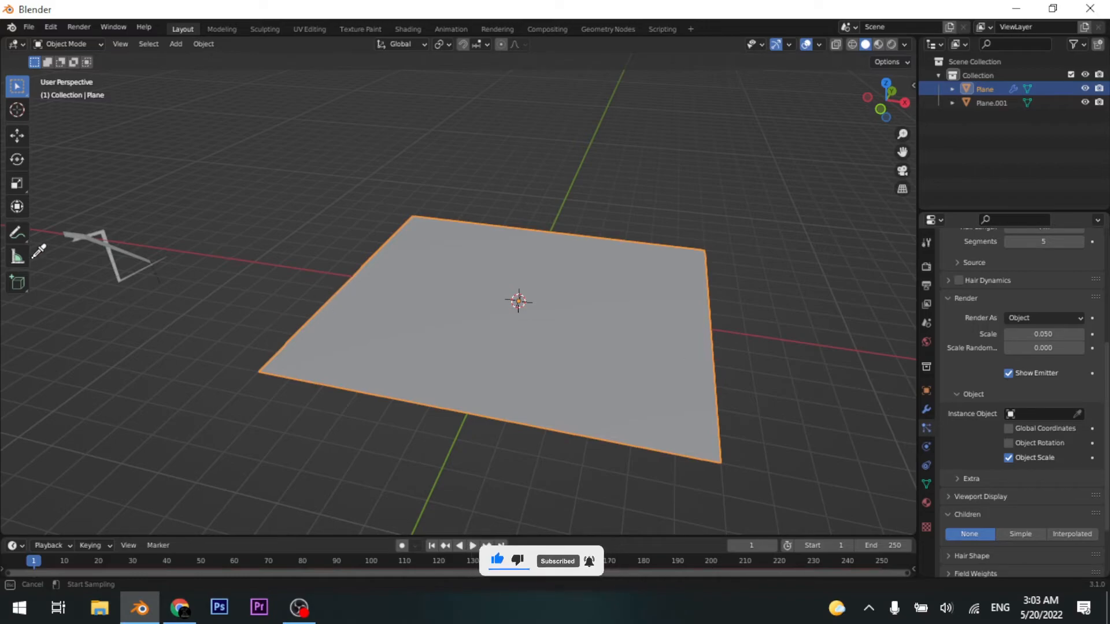
{"action": "left_click", "coordinate": [167, 275]}
{"action": "middle_click_drag", "start_coordinate": [479, 361], "coordinate": [518, 346]}
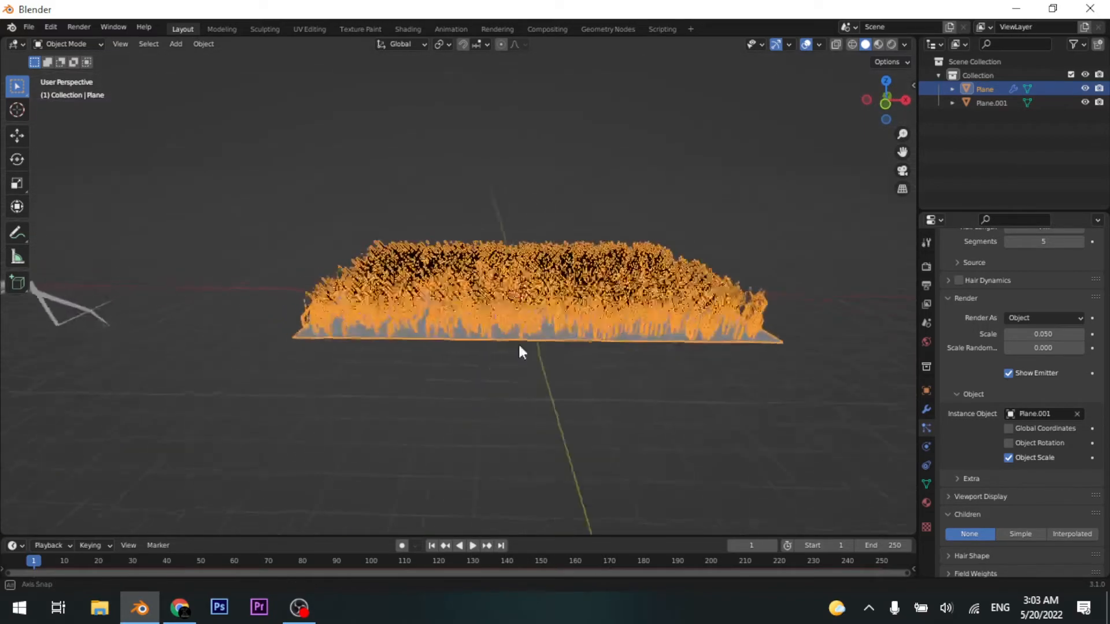
{"action": "scroll", "coordinate": [393, 345], "scroll_direction": "up", "scroll_amount": 7}
{"action": "middle_click_drag", "start_coordinate": [393, 346], "coordinate": [473, 361]}
{"action": "scroll", "coordinate": [330, 340], "scroll_direction": "down", "scroll_amount": 8}
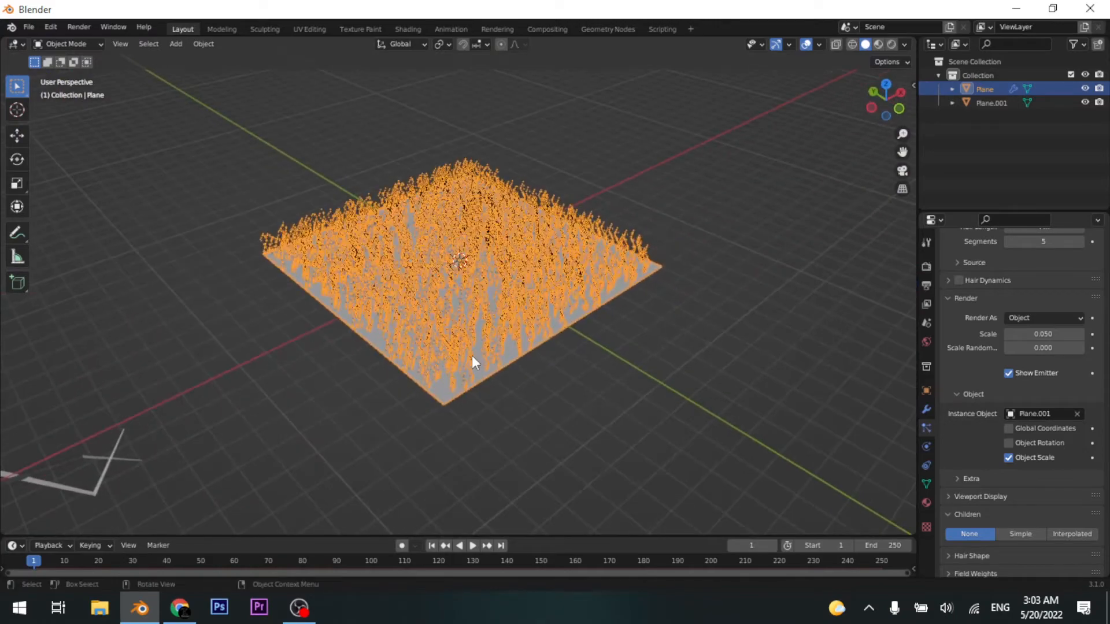
{"action": "scroll", "coordinate": [549, 335], "scroll_direction": "up", "scroll_amount": 8}
{"action": "middle_click_drag", "start_coordinate": [549, 335], "coordinate": [618, 324]}
{"action": "scroll", "coordinate": [1020, 396], "scroll_direction": "down", "scroll_amount": 3}
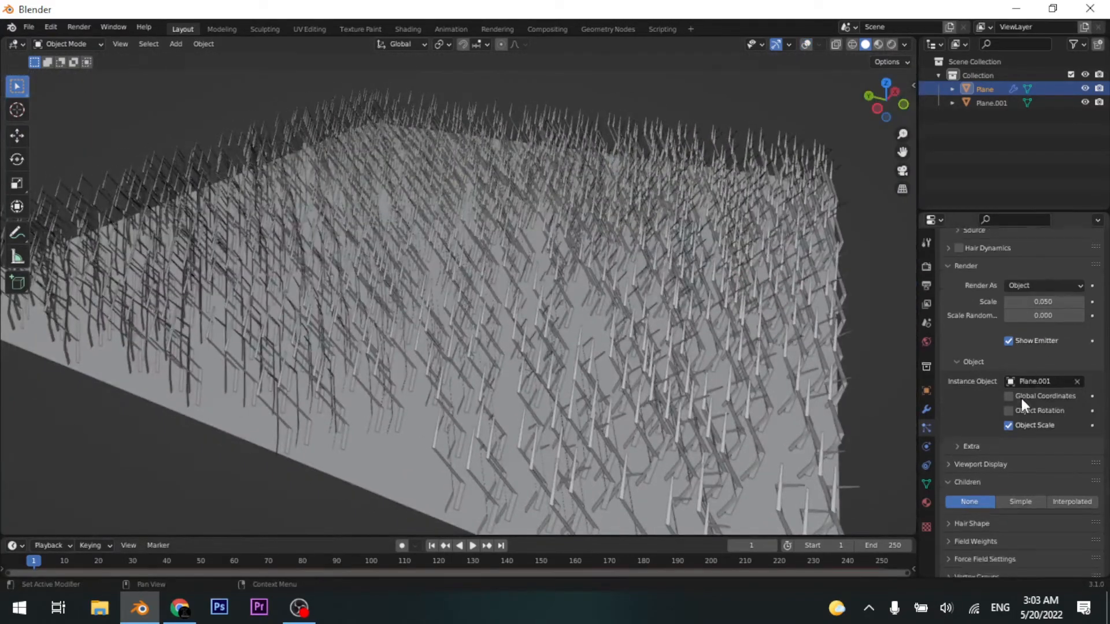
Try Interpolated children on the blade particle system and set the children back to None
{"action": "scroll", "coordinate": [1024, 397], "scroll_direction": "up", "scroll_amount": 8}
{"action": "scroll", "coordinate": [1024, 396], "scroll_direction": "down", "scroll_amount": 8}
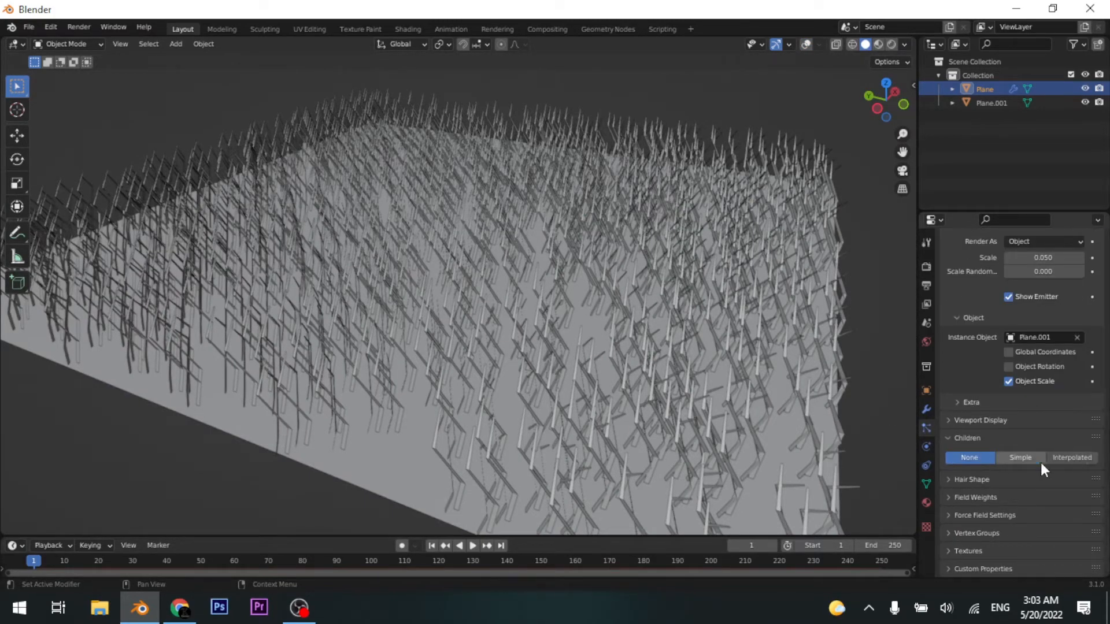
{"action": "left_click", "coordinate": [1073, 457]}
{"action": "scroll", "coordinate": [722, 426], "scroll_direction": "down", "scroll_amount": 5}
{"action": "middle_click_drag", "start_coordinate": [722, 427], "coordinate": [661, 403]}
{"action": "scroll", "coordinate": [657, 397], "scroll_direction": "up", "scroll_amount": 6}
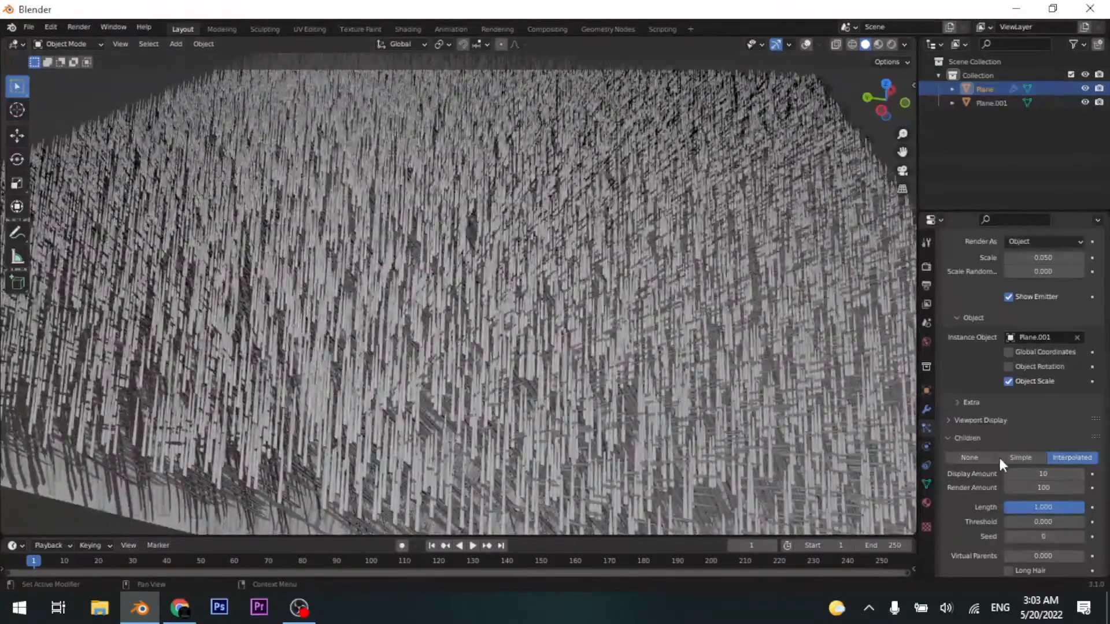
{"action": "left_click", "coordinate": [973, 458]}
{"action": "middle_click_drag", "start_coordinate": [710, 378], "coordinate": [651, 296]}
{"action": "scroll", "coordinate": [703, 390], "scroll_direction": "down", "scroll_amount": 3}
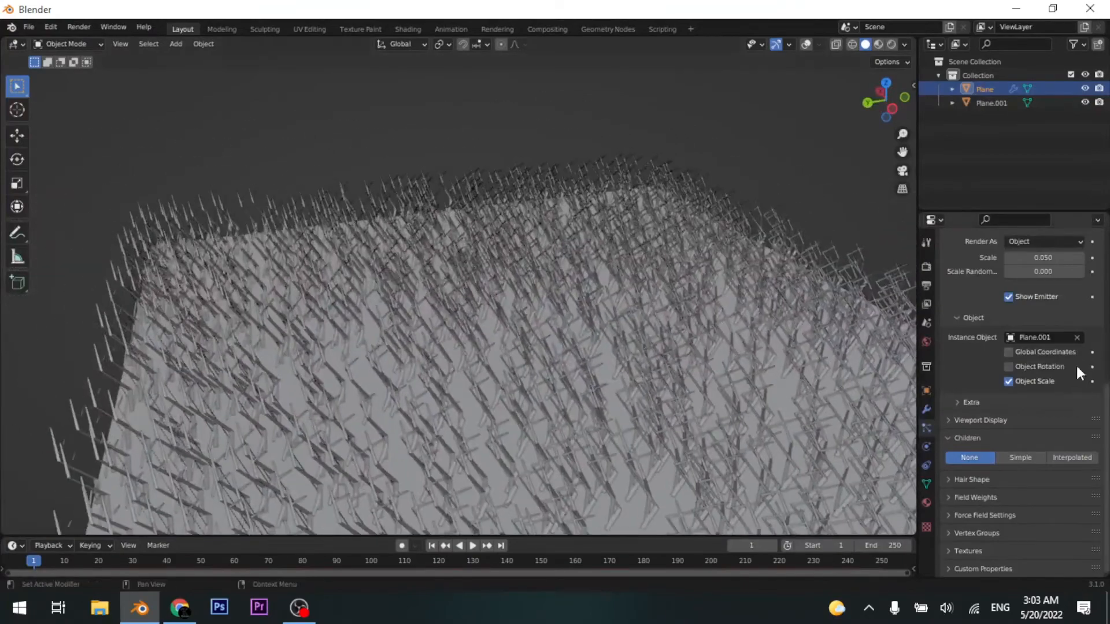
Enable the advanced hair settings and particle rotation, with a phase of 1.000 and a randomized phase of 2.000
{"action": "scroll", "coordinate": [1076, 366], "scroll_direction": "up", "scroll_amount": 5}
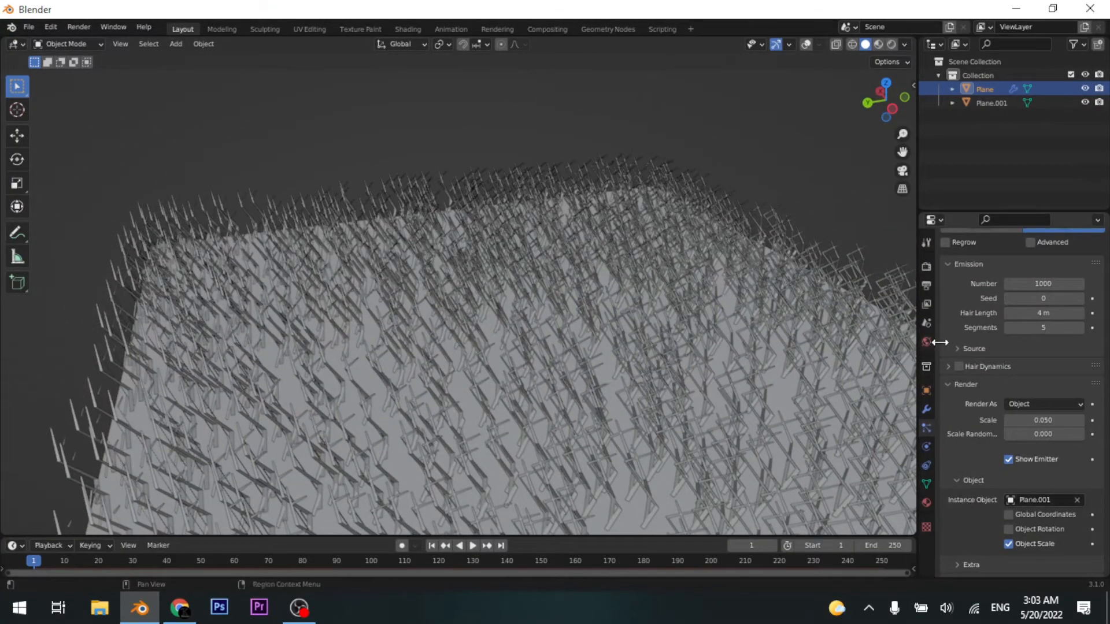
{"action": "middle_click_drag", "start_coordinate": [522, 403], "coordinate": [855, 373]}
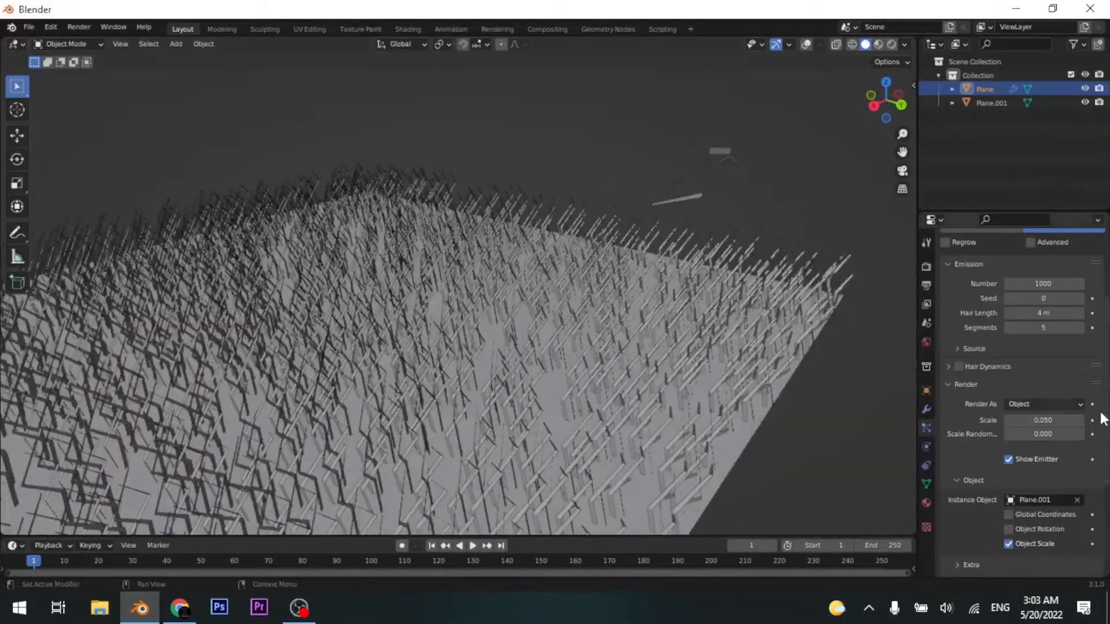
{"action": "scroll", "coordinate": [1035, 377], "scroll_direction": "up", "scroll_amount": 4}
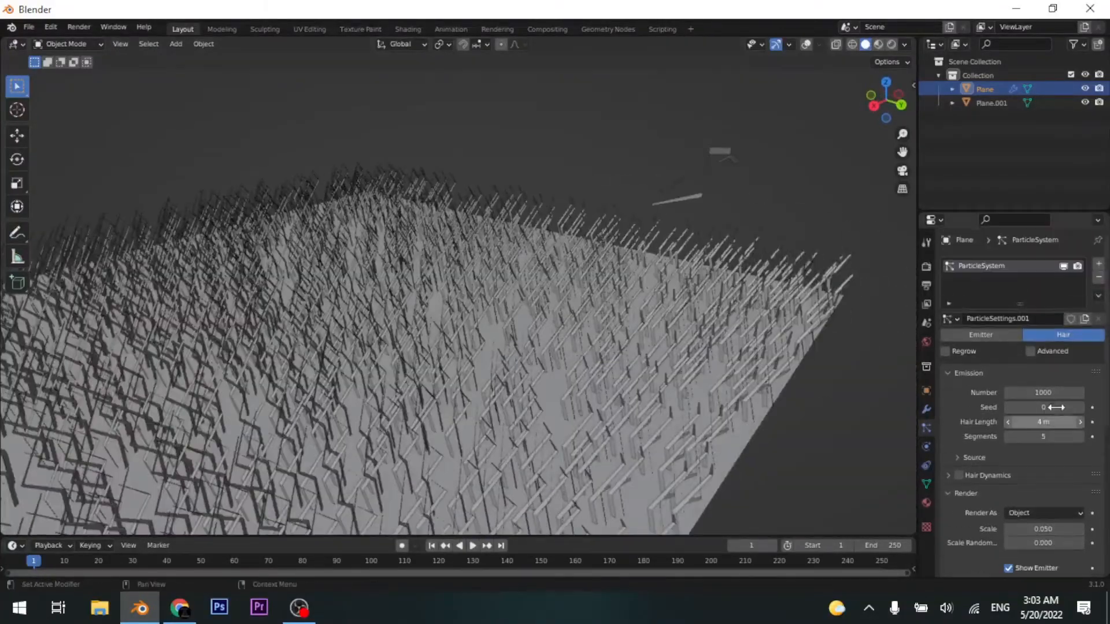
{"action": "left_click", "coordinate": [1030, 351]}
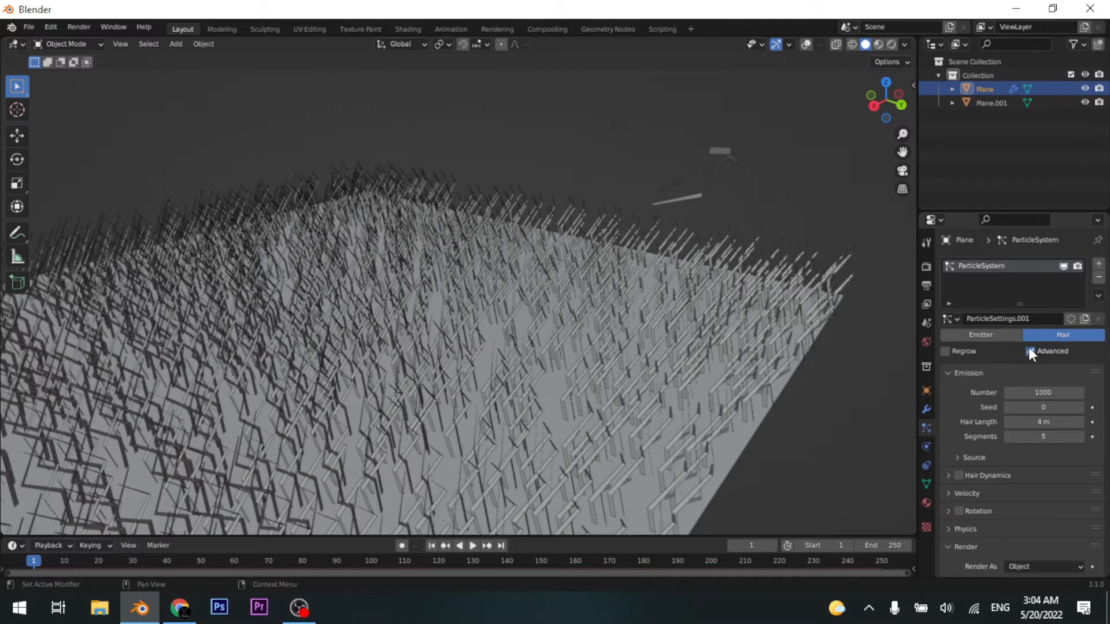
{"action": "scroll", "coordinate": [992, 474], "scroll_direction": "down", "scroll_amount": 2}
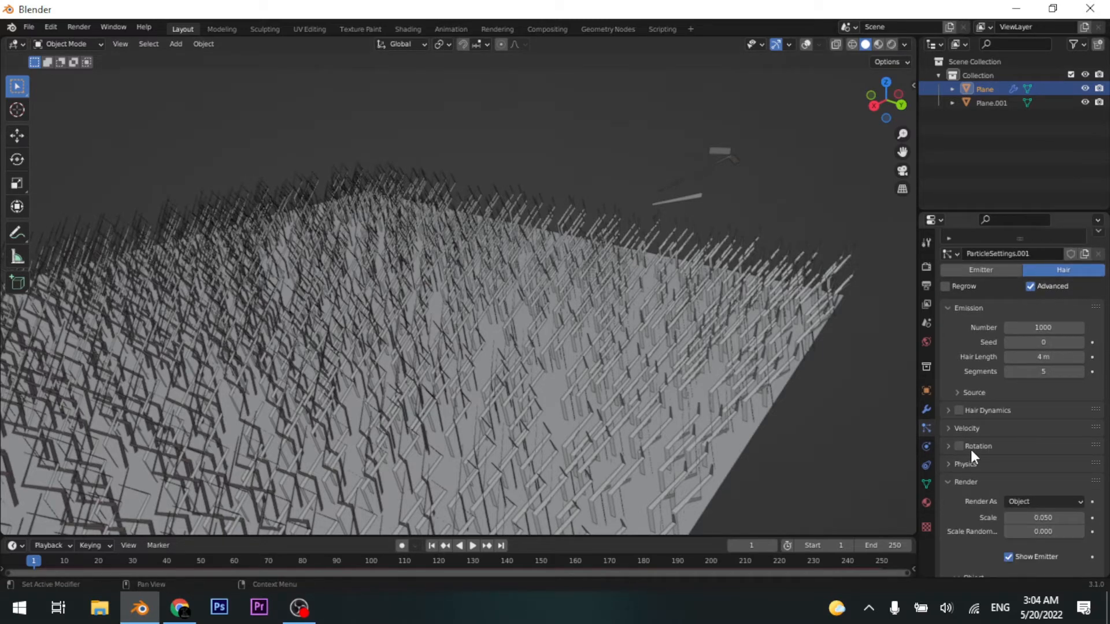
{"action": "left_click", "coordinate": [976, 446]}
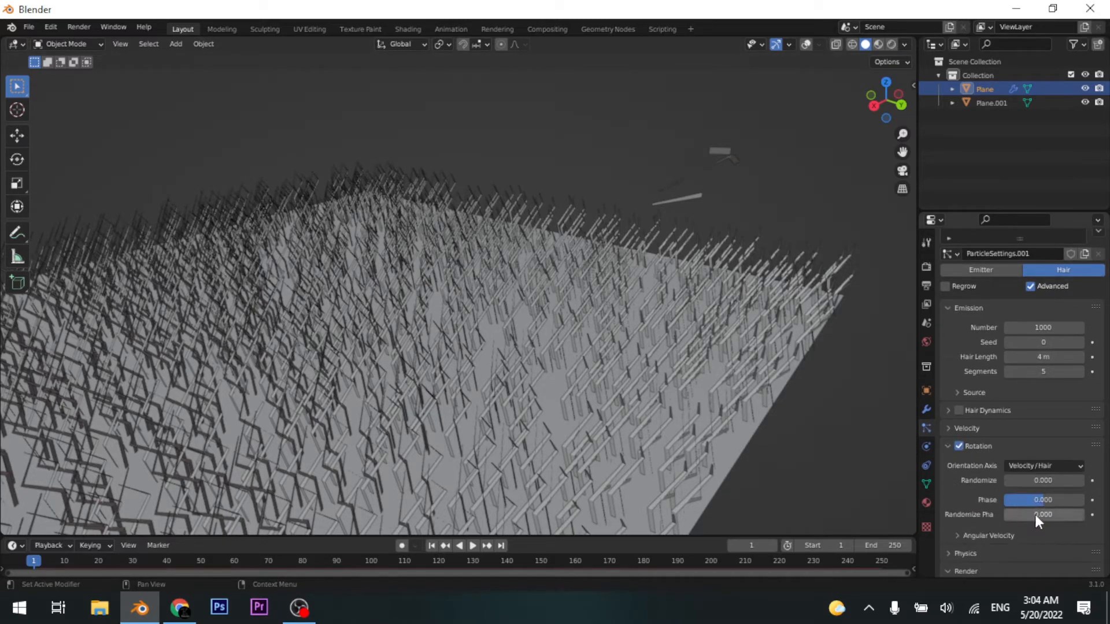
{"action": "left_click_drag", "start_coordinate": [1031, 515], "coordinate": [1082, 508]}
{"action": "middle_click_drag", "start_coordinate": [567, 319], "coordinate": [738, 363]}
Set the children of the randomly rotated blade particle system to Interpolated
{"action": "scroll", "coordinate": [986, 403], "scroll_direction": "down", "scroll_amount": 6}
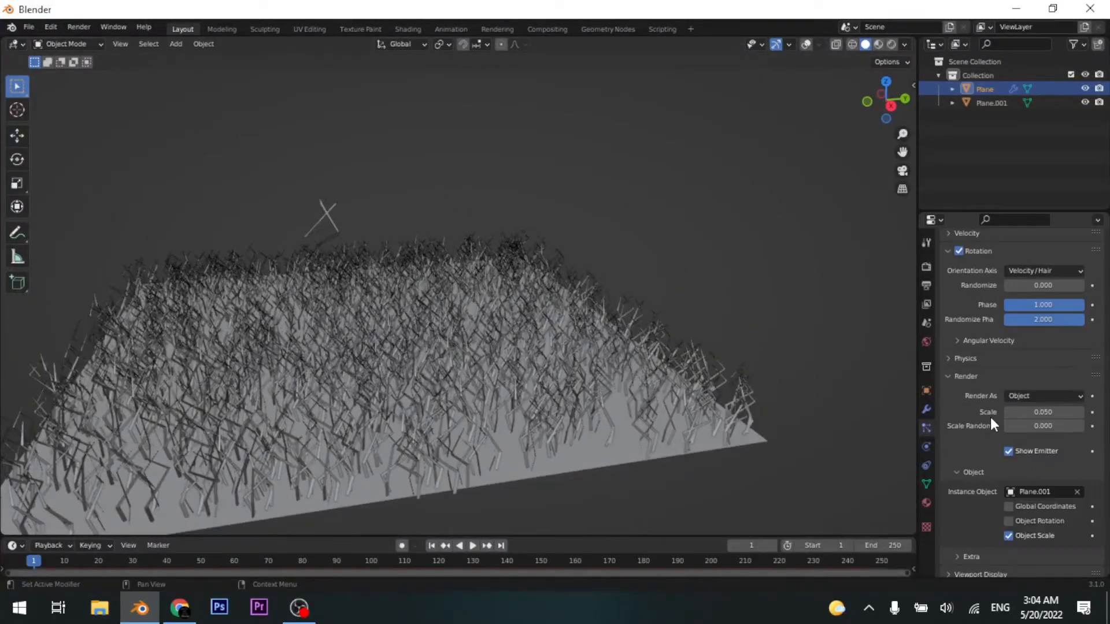
{"action": "scroll", "coordinate": [1082, 517], "scroll_direction": "down", "scroll_amount": 1}
{"action": "left_click", "coordinate": [1066, 456]}
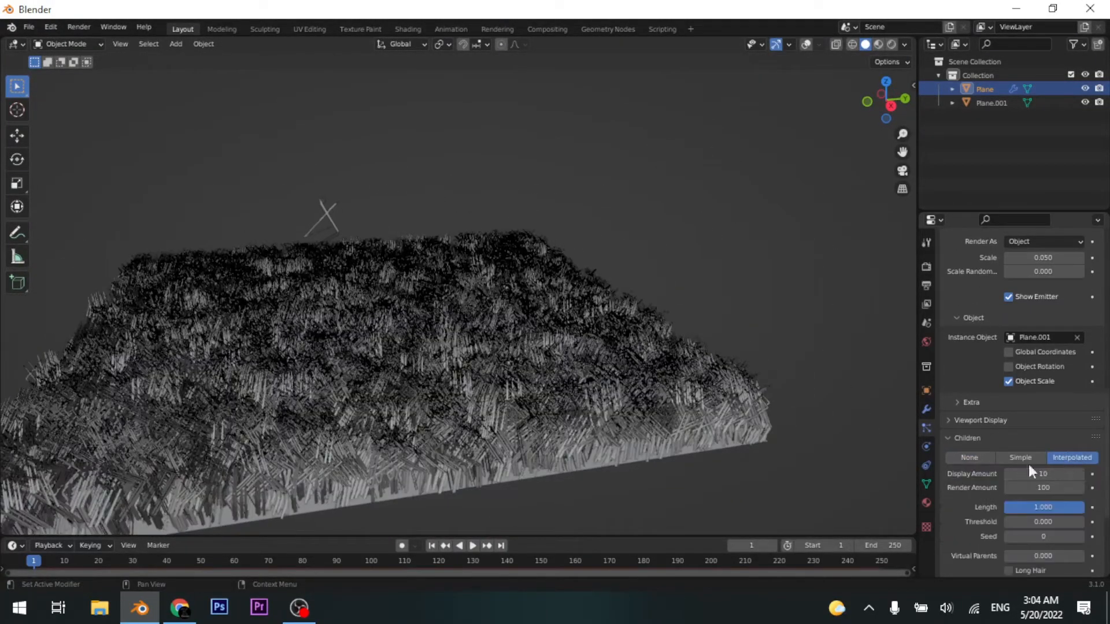
{"action": "middle_click_drag", "start_coordinate": [405, 314], "coordinate": [544, 345]}
Remove the particle system from the plane and turn the viewport overlays back on
{"action": "scroll", "coordinate": [508, 312], "scroll_direction": "down", "scroll_amount": 2}
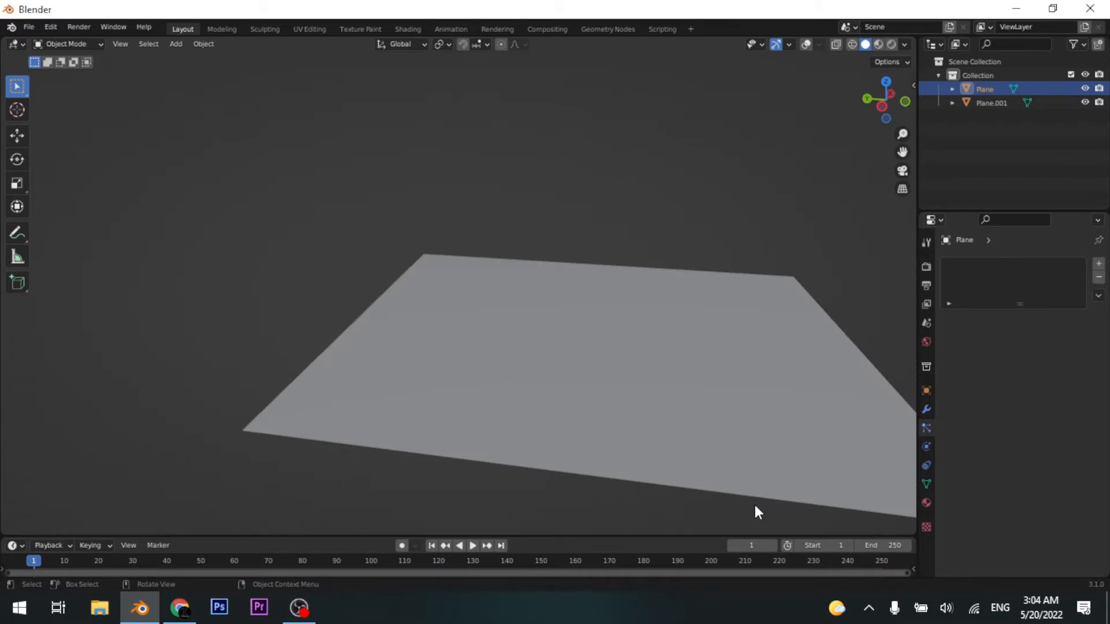
{"action": "middle_click_drag", "start_coordinate": [713, 382], "coordinate": [662, 363], "text": "shift"}
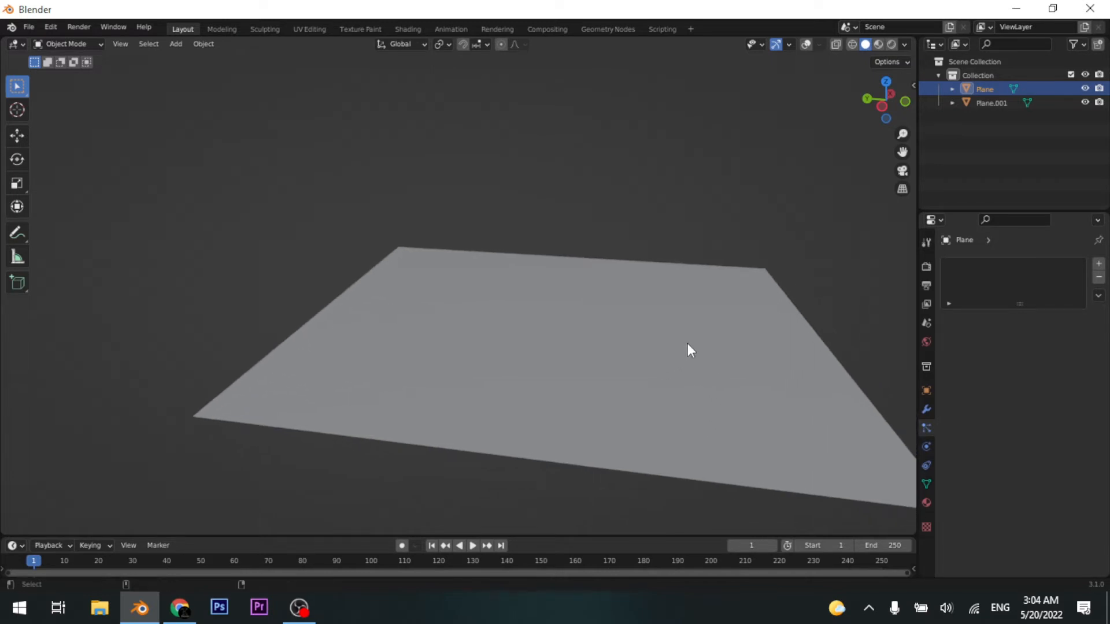
{"action": "key", "text": "shift+alt+z"}
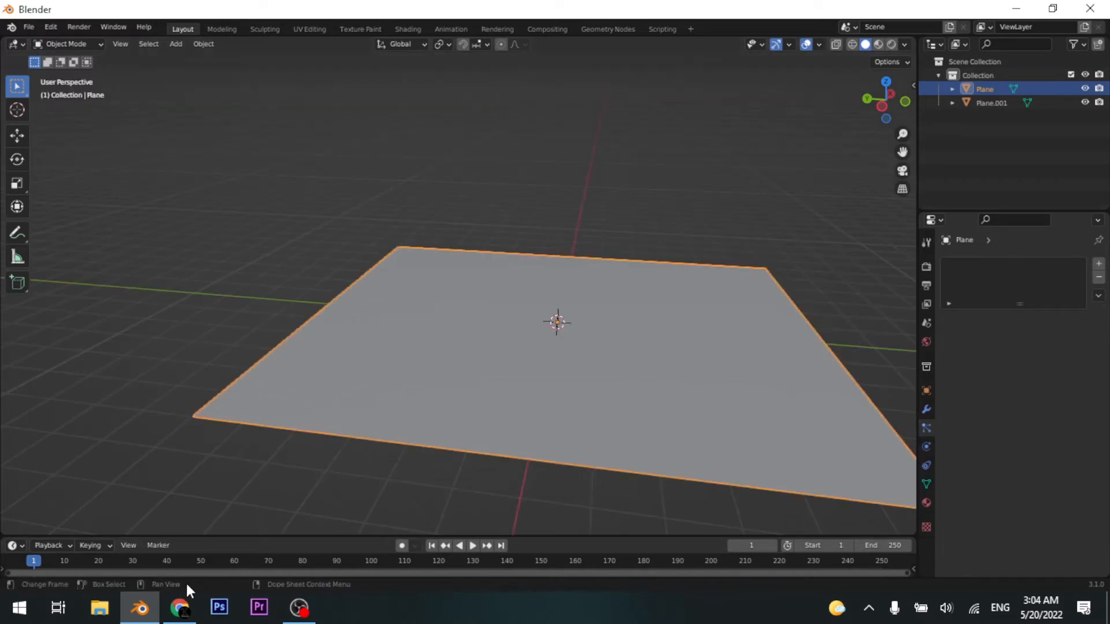
Switch to Chrome, choose the free trial version of Tree Library Botaniq at a price of $0, and proceed to checkout
{"action": "left_click", "coordinate": [180, 608]}
{"action": "scroll", "coordinate": [593, 277], "scroll_direction": "down", "scroll_amount": 5}
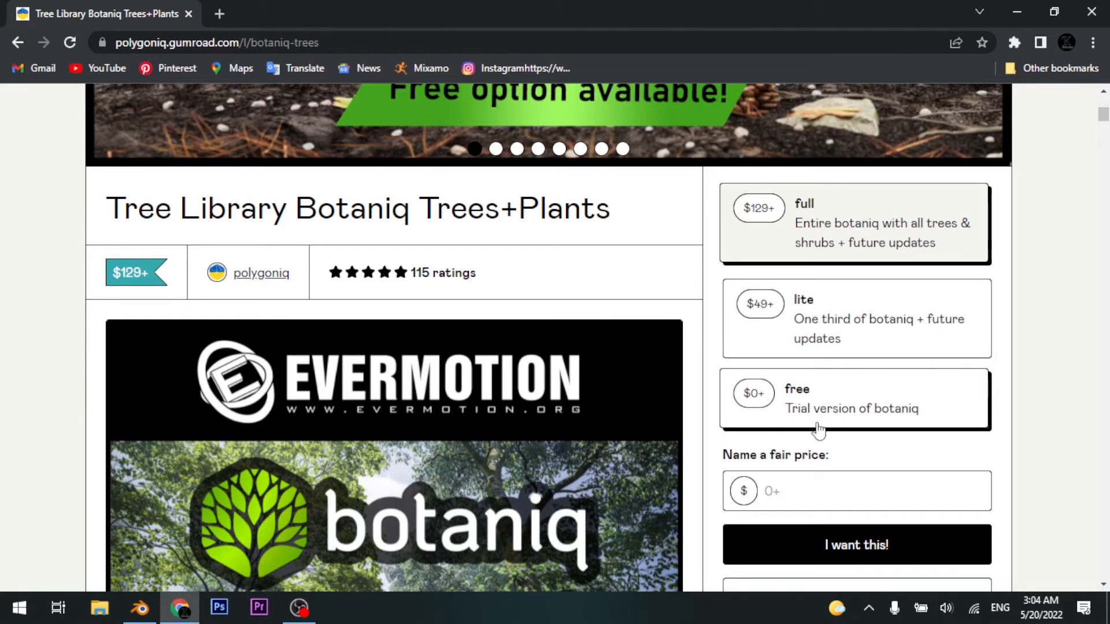
{"action": "left_click", "coordinate": [747, 398]}
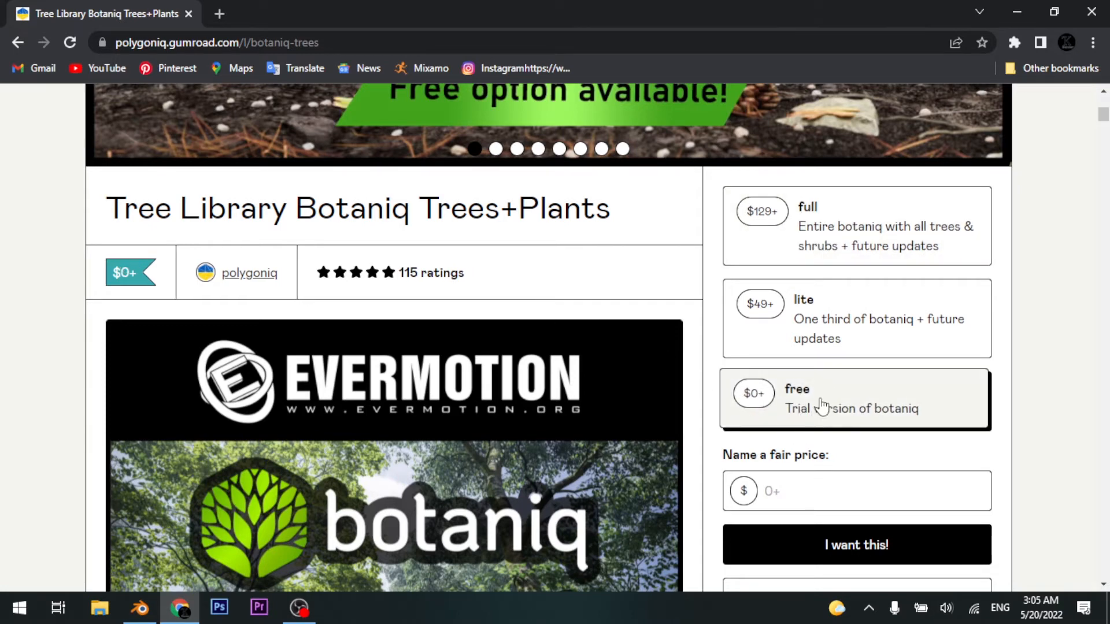
{"action": "scroll", "coordinate": [791, 407], "scroll_direction": "down", "scroll_amount": 2}
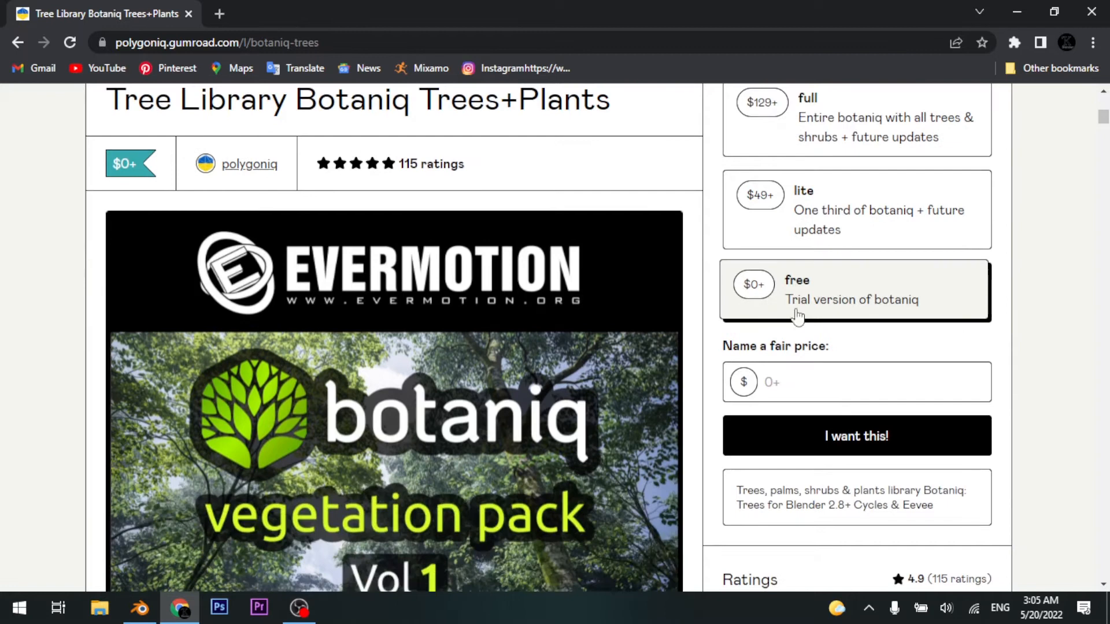
{"action": "left_click", "coordinate": [793, 389]}
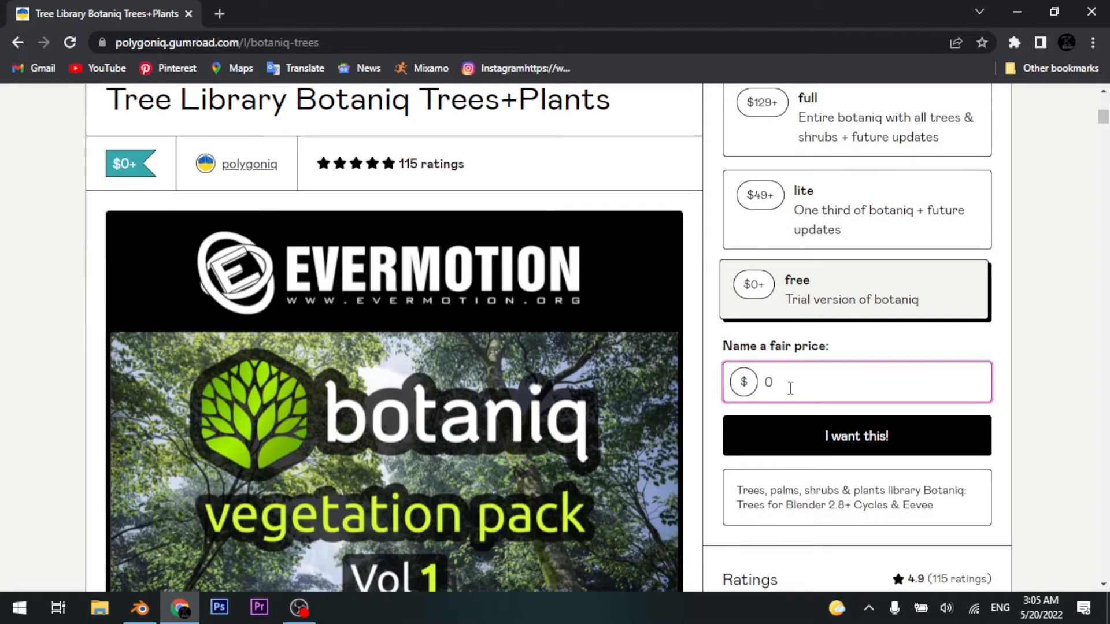
{"action": "left_click", "coordinate": [843, 436]}
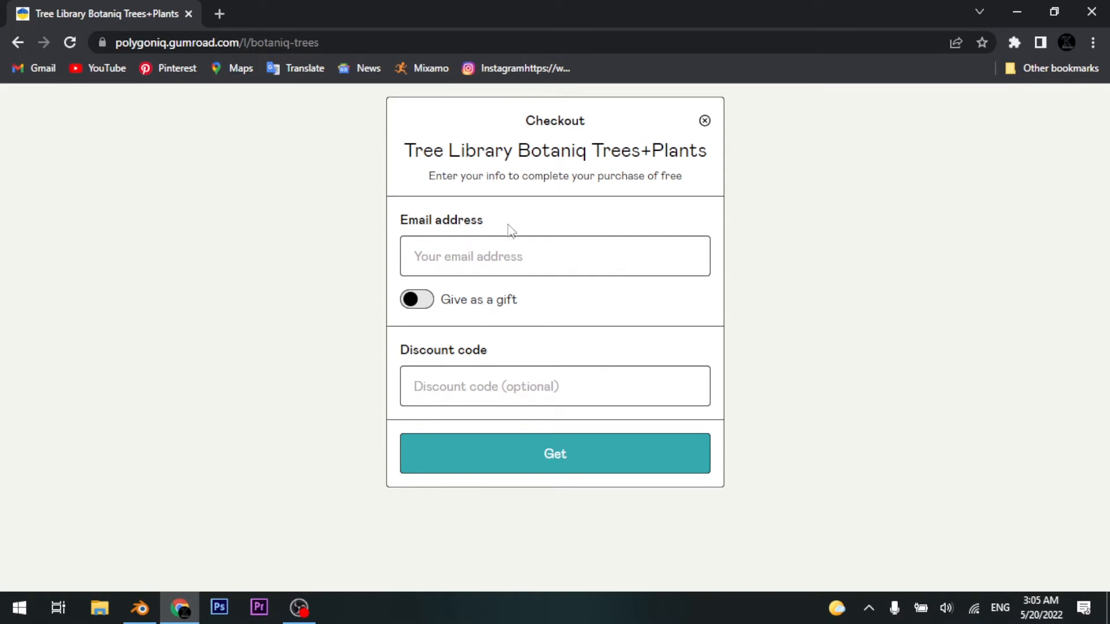
Switch back to Blender and display the polygoniq add-on's botaniq free tools in the 3D viewport sidebar
{"action": "left_click", "coordinate": [142, 601]}
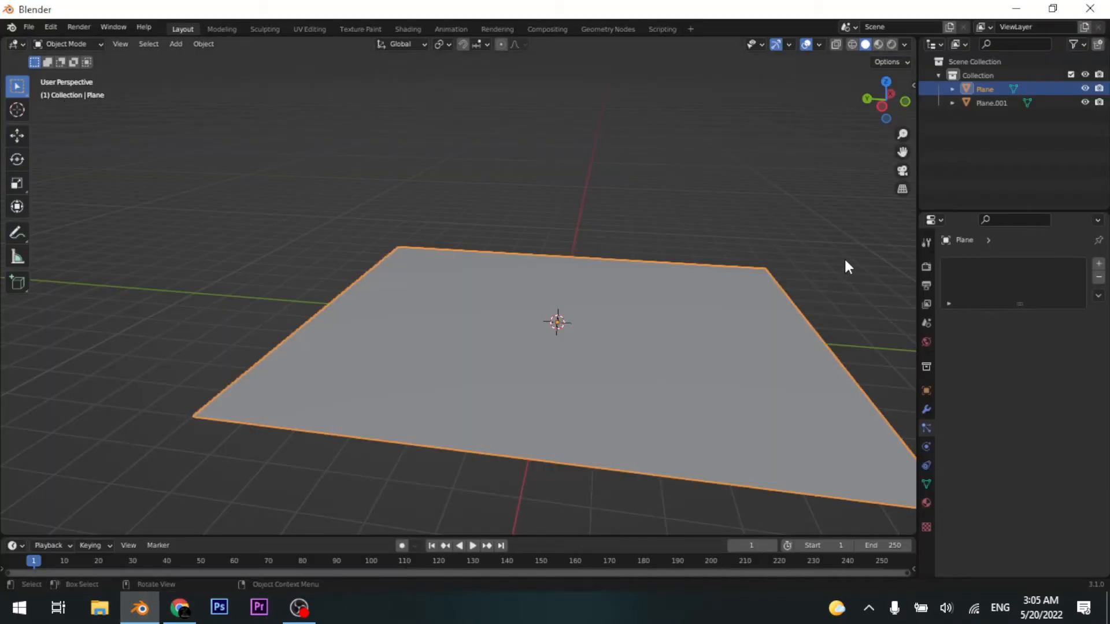
{"action": "middle_click_drag", "start_coordinate": [754, 356], "coordinate": [695, 363], "text": "shift"}
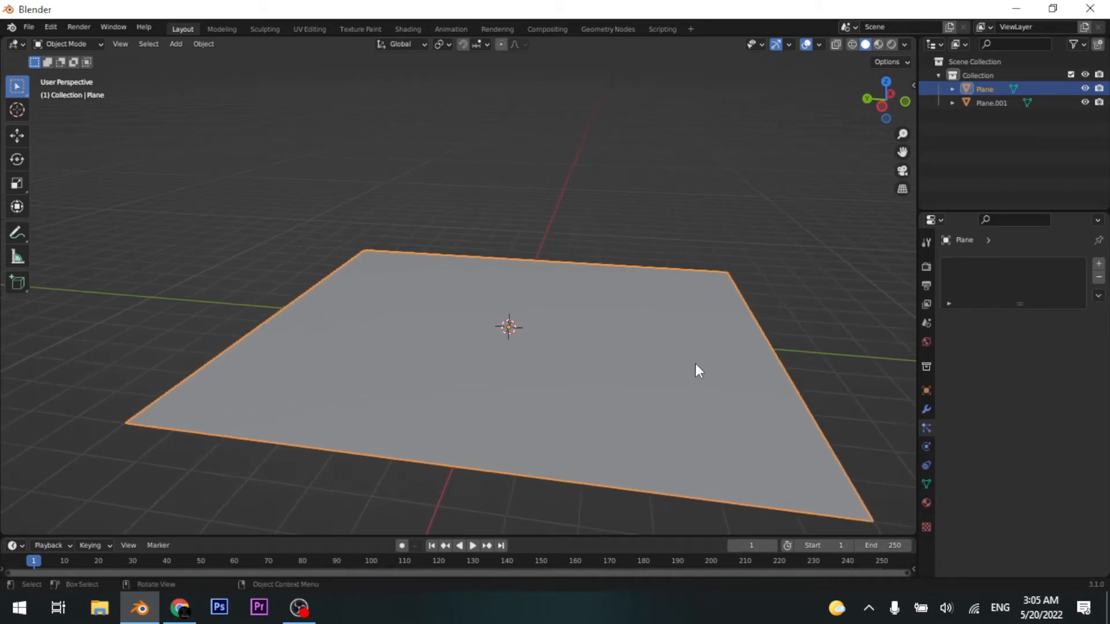
{"action": "key", "text": "n"}
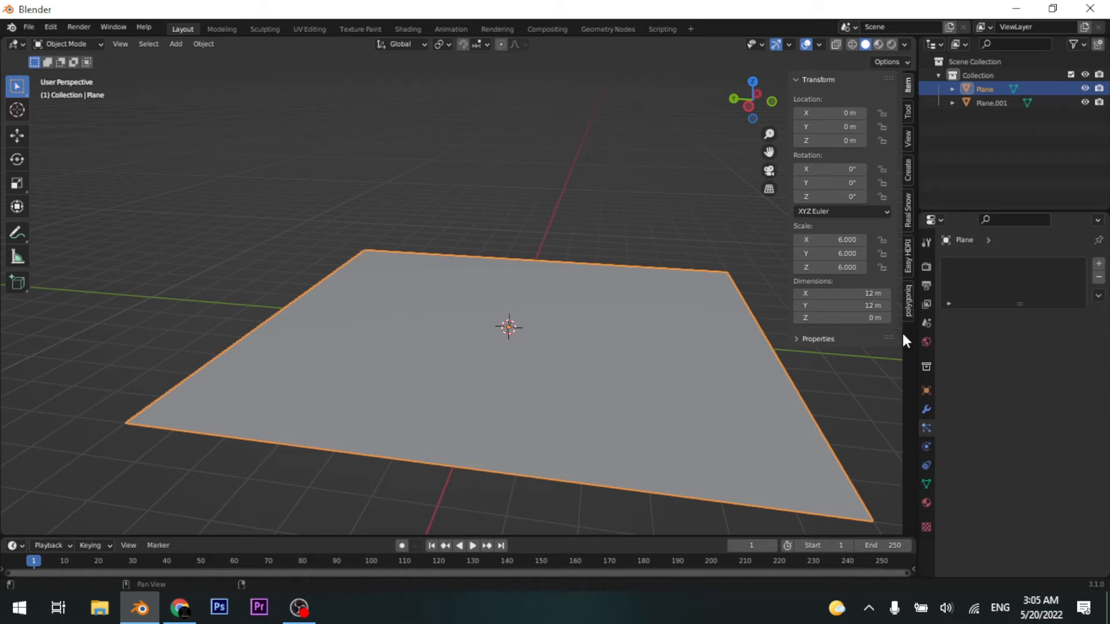
{"action": "left_click", "coordinate": [908, 298]}
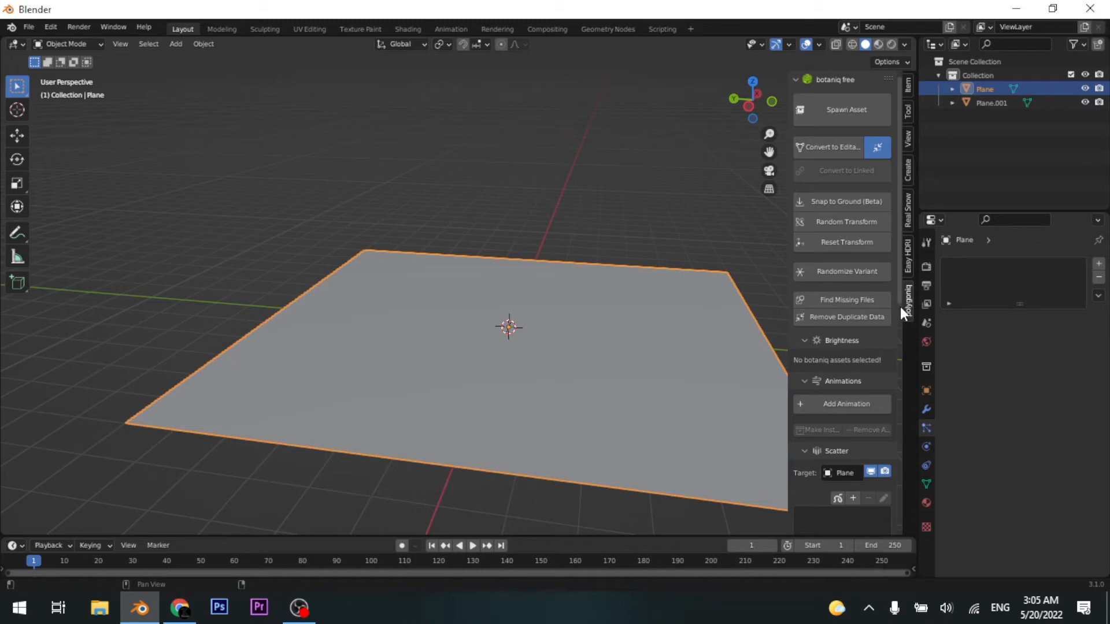
Browse the coniferous and deciduous trees in botaniq's Spawn Asset library without spawning any
{"action": "left_click", "coordinate": [845, 110]}
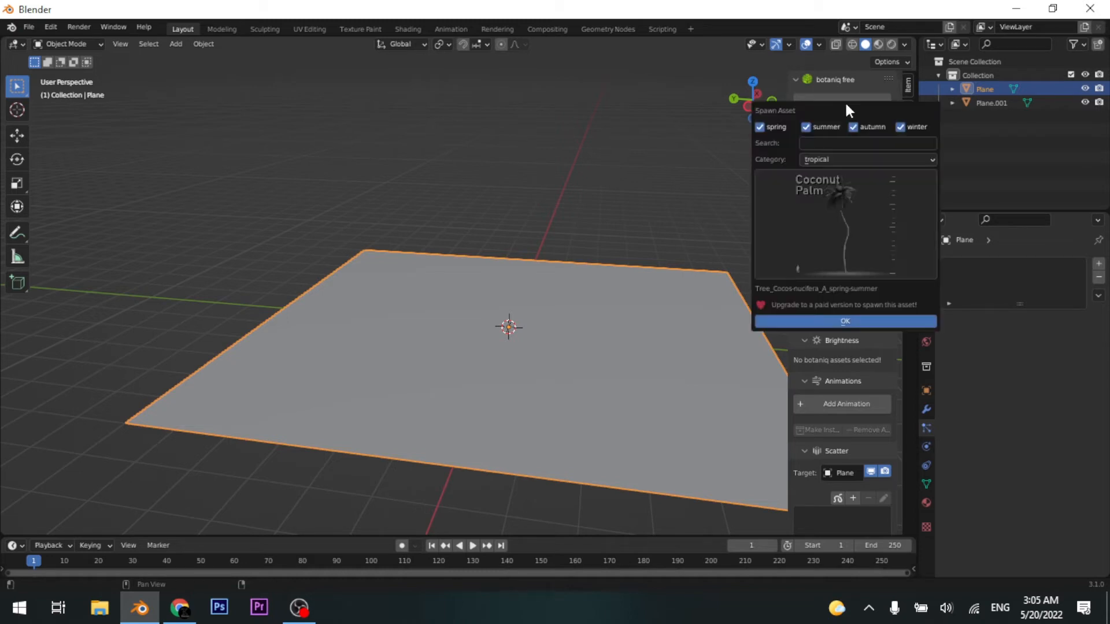
{"action": "left_click", "coordinate": [841, 162]}
{"action": "left_click", "coordinate": [840, 178]}
{"action": "left_click", "coordinate": [850, 218]}
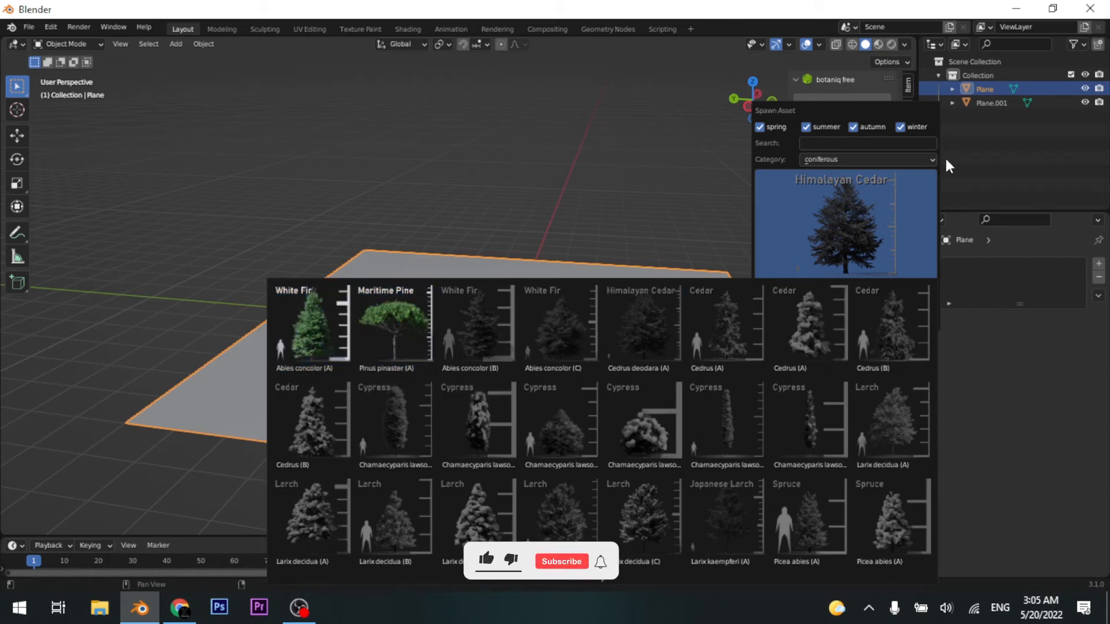
{"action": "left_click", "coordinate": [844, 158]}
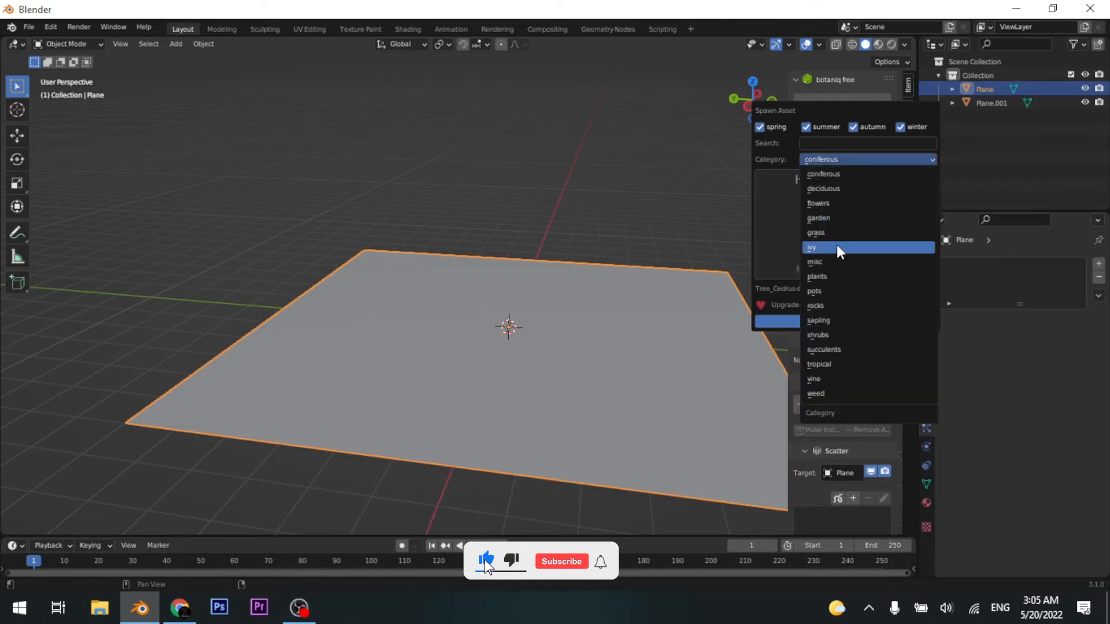
{"action": "left_click", "coordinate": [840, 188]}
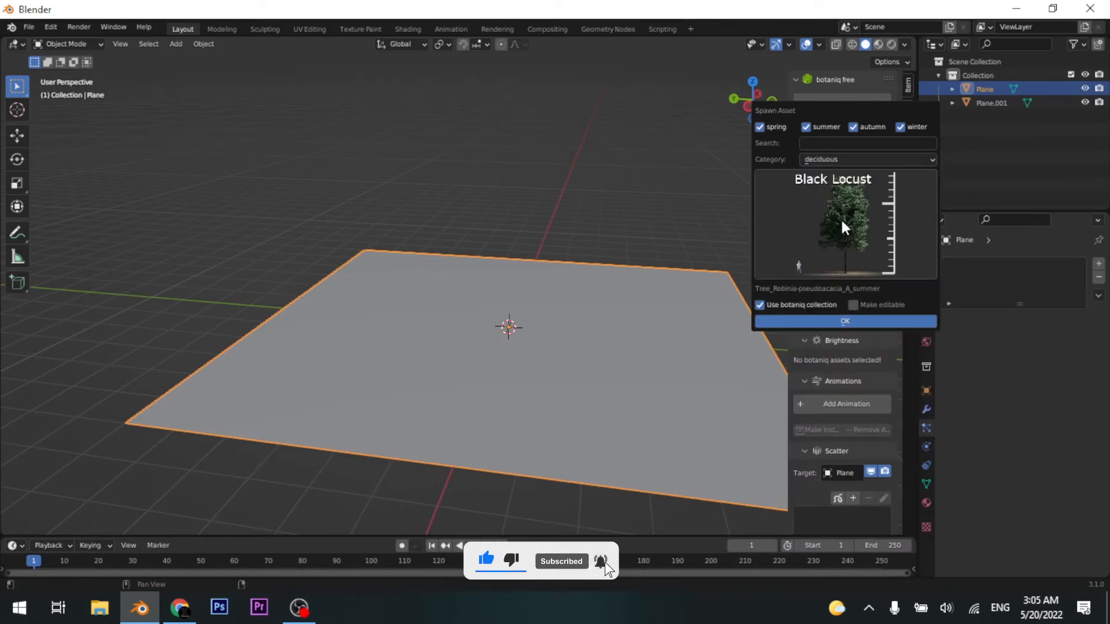
{"action": "left_click", "coordinate": [842, 222]}
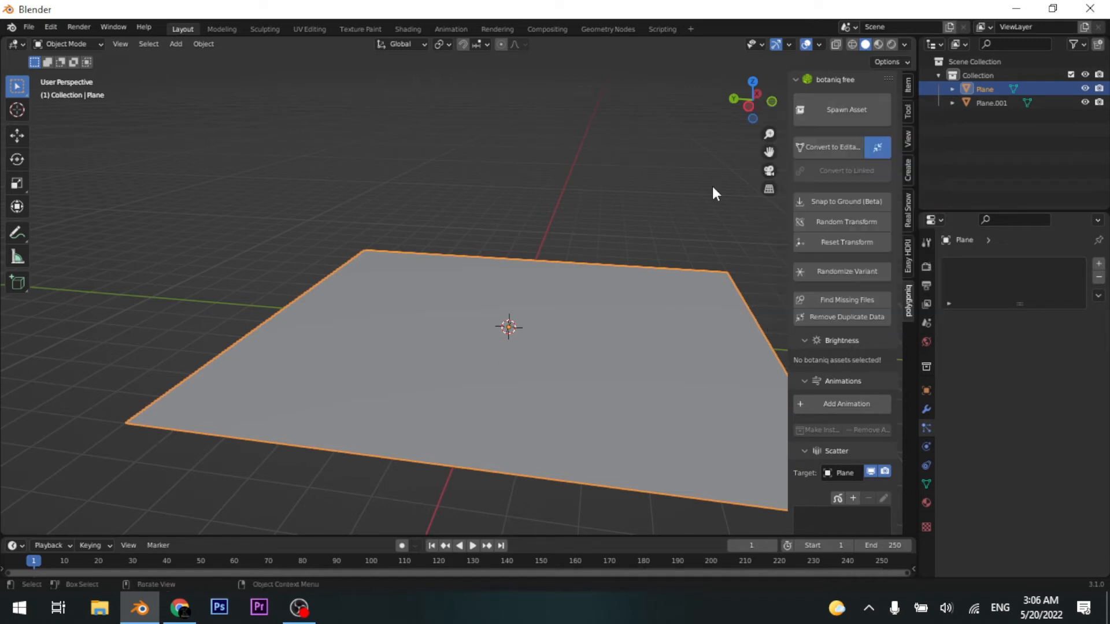
Scatter the botaniq grass system pps_Grass_Basic_A_spring-summer over the plane with Preserve Density, Include Base Material and Link Instance Collection To Scene enabled
{"action": "scroll", "coordinate": [856, 446], "scroll_direction": "down", "scroll_amount": 7}
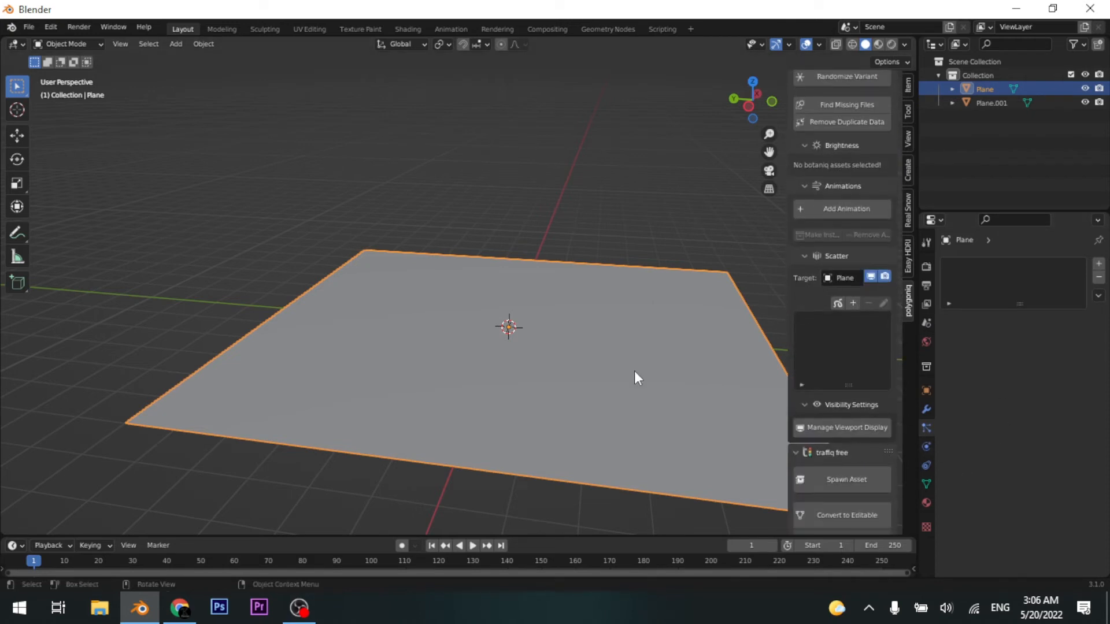
{"action": "left_click", "coordinate": [806, 253]}
{"action": "left_click", "coordinate": [806, 254]}
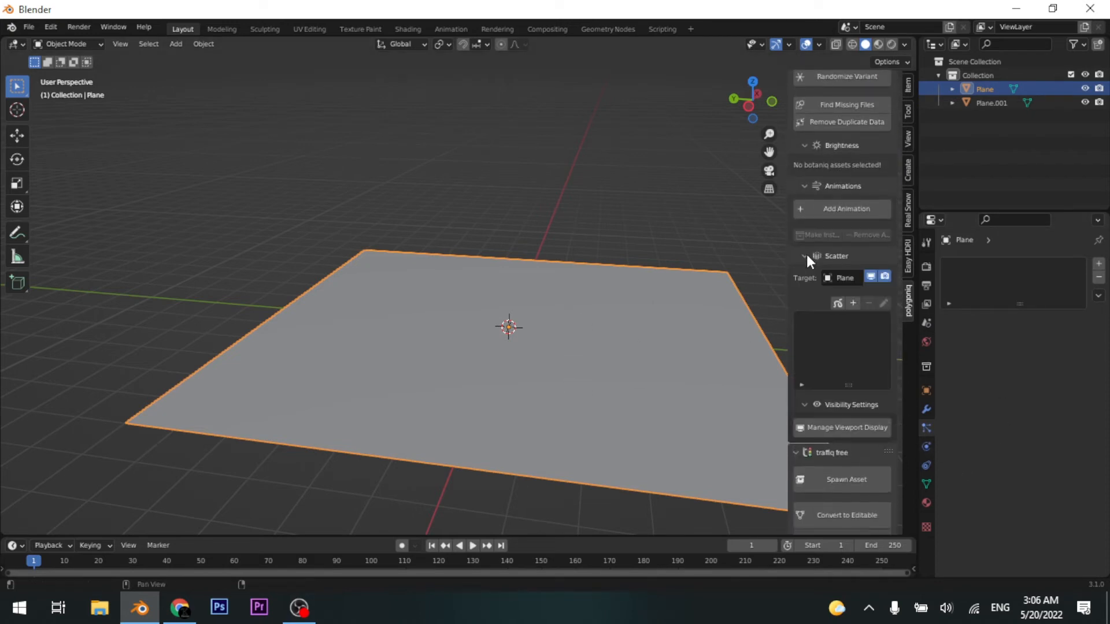
{"action": "left_click", "coordinate": [857, 303]}
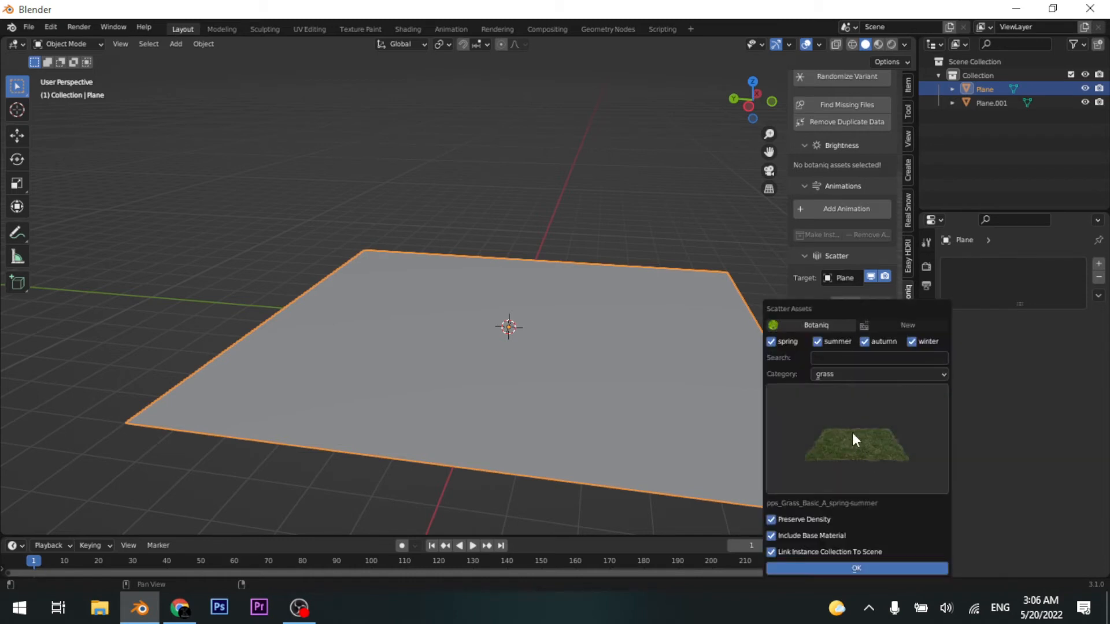
{"action": "left_click", "coordinate": [892, 430]}
{"action": "left_click", "coordinate": [892, 430]}
{"action": "left_click", "coordinate": [886, 441]}
{"action": "left_click", "coordinate": [826, 375]}
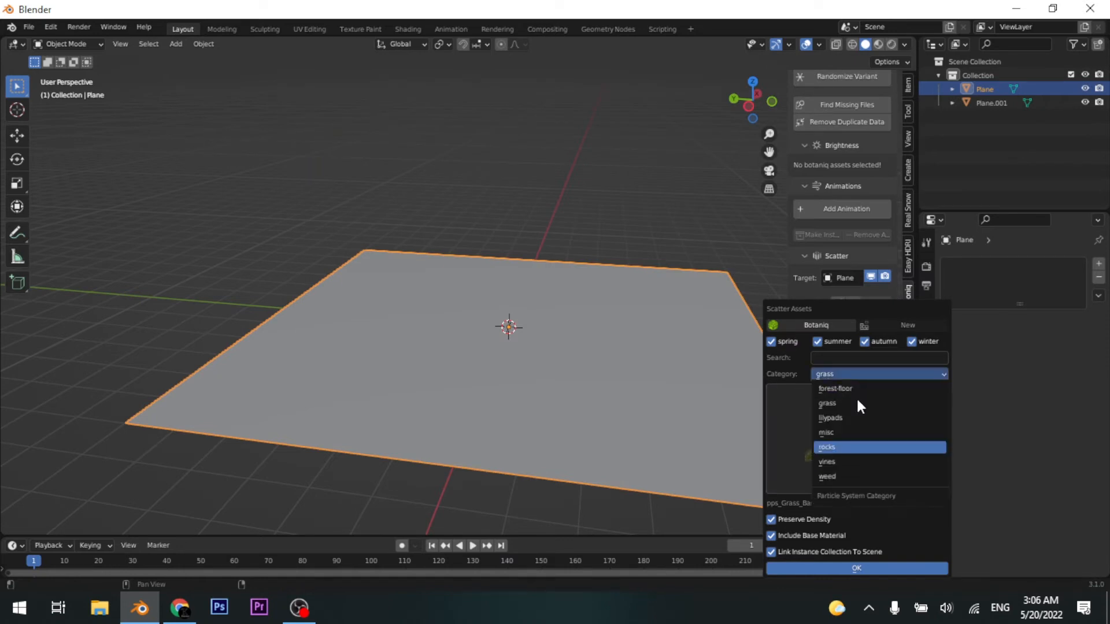
{"action": "left_click", "coordinate": [857, 403]}
{"action": "left_click", "coordinate": [854, 373]}
{"action": "left_click", "coordinate": [849, 371]}
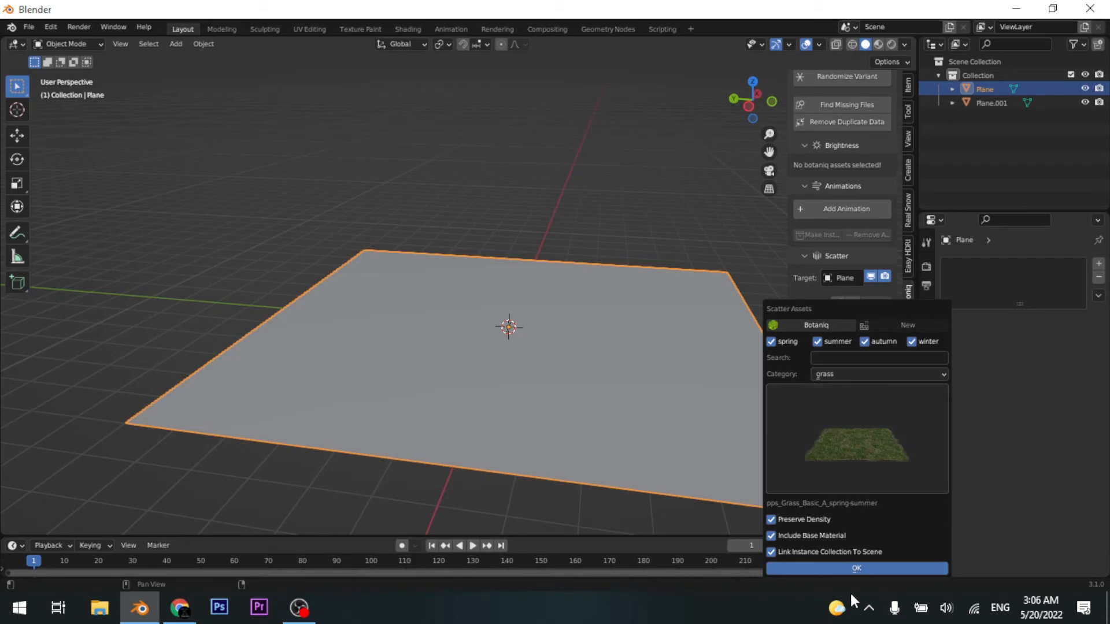
{"action": "left_click", "coordinate": [857, 568]}
Hide the viewport overlays and examine the scattered grass up close
{"action": "middle_click_drag", "start_coordinate": [658, 417], "coordinate": [624, 353]}
{"action": "scroll", "coordinate": [624, 351], "scroll_direction": "up", "scroll_amount": 4}
{"action": "scroll", "coordinate": [620, 350], "scroll_direction": "down", "scroll_amount": 2}
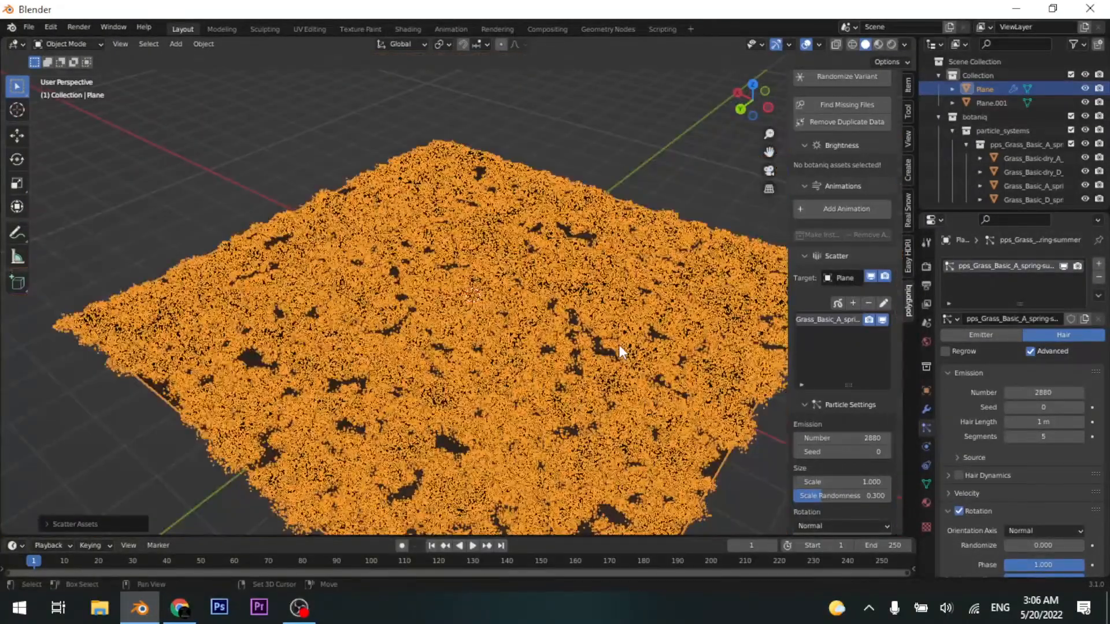
{"action": "key", "text": "alt+shift+z"}
{"action": "middle_click_drag", "start_coordinate": [502, 356], "coordinate": [653, 310]}
{"action": "scroll", "coordinate": [525, 310], "scroll_direction": "up", "scroll_amount": 5}
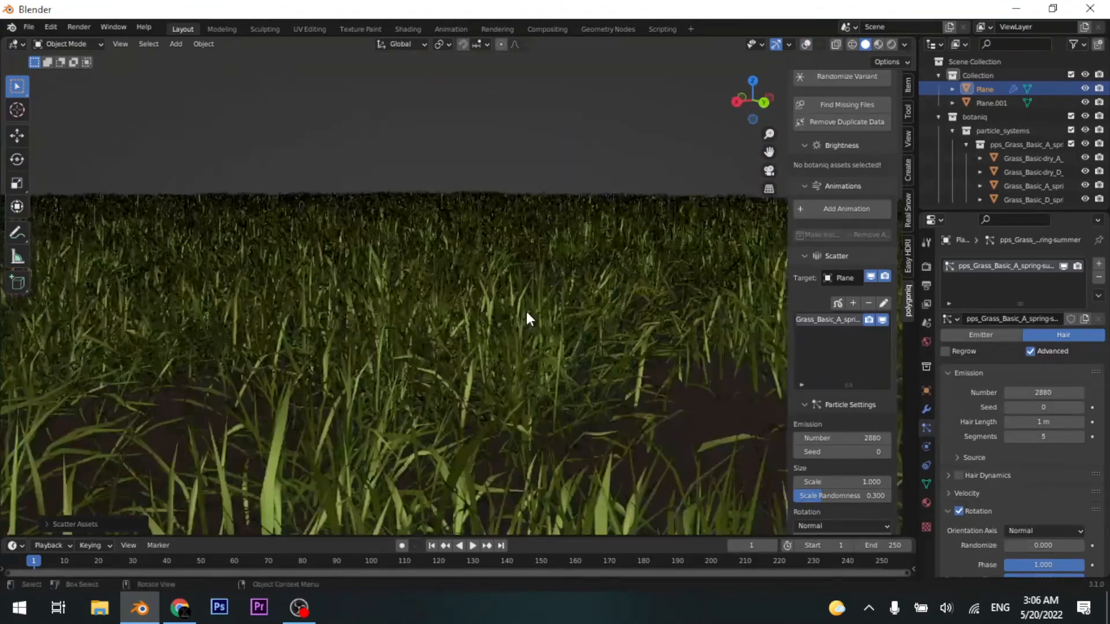
{"action": "middle_click_drag", "start_coordinate": [526, 310], "coordinate": [568, 348]}
{"action": "scroll", "coordinate": [528, 325], "scroll_direction": "up", "scroll_amount": 2}
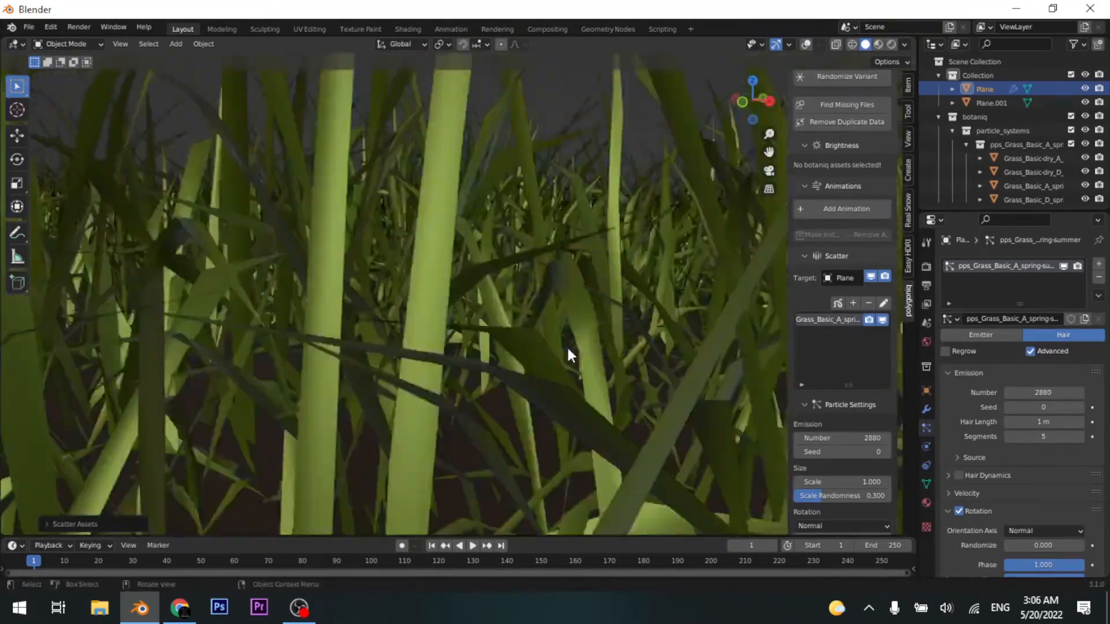
Scale the grass-covered plane down to pack the scattered grass more densely
{"action": "scroll", "coordinate": [566, 345], "scroll_direction": "down", "scroll_amount": 12}
{"action": "key", "text": "s"}
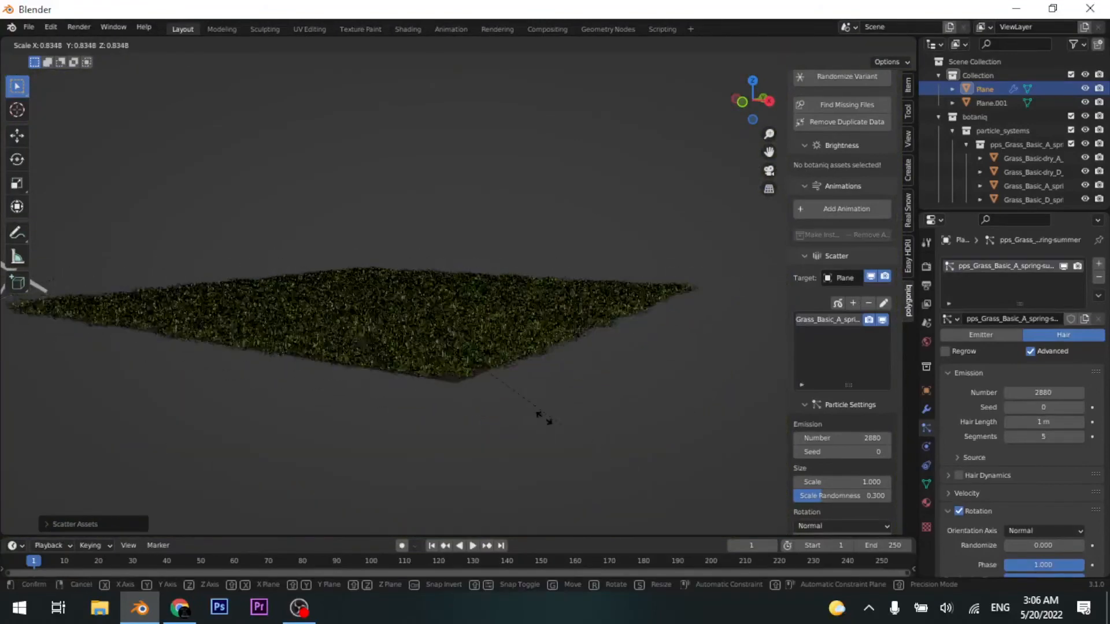
{"action": "left_click", "coordinate": [450, 366]}
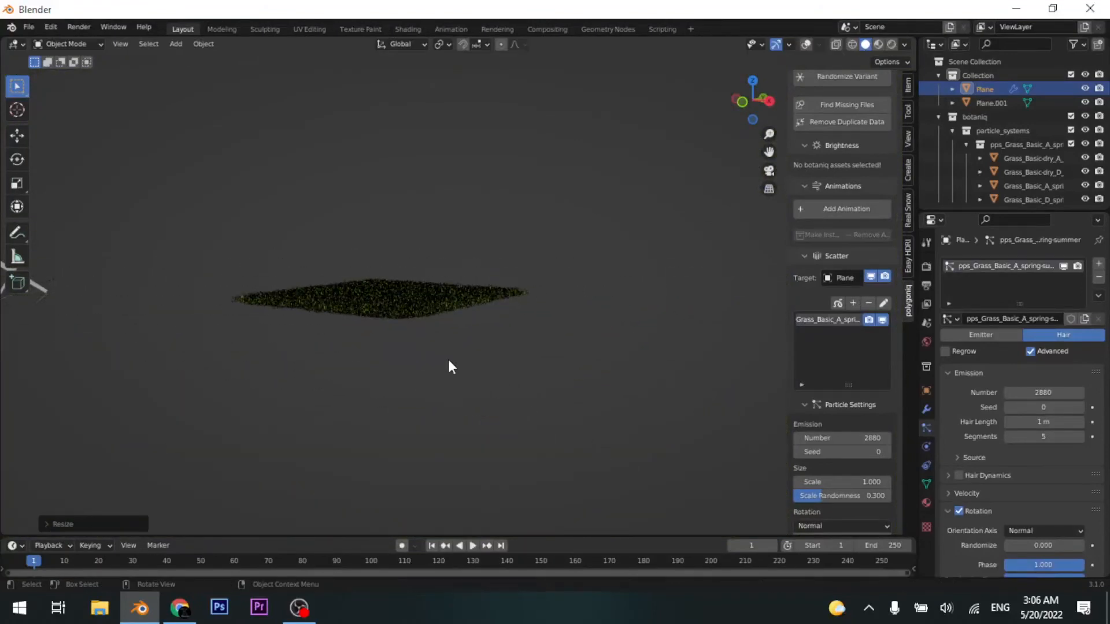
{"action": "scroll", "coordinate": [448, 359], "scroll_direction": "up", "scroll_amount": 8}
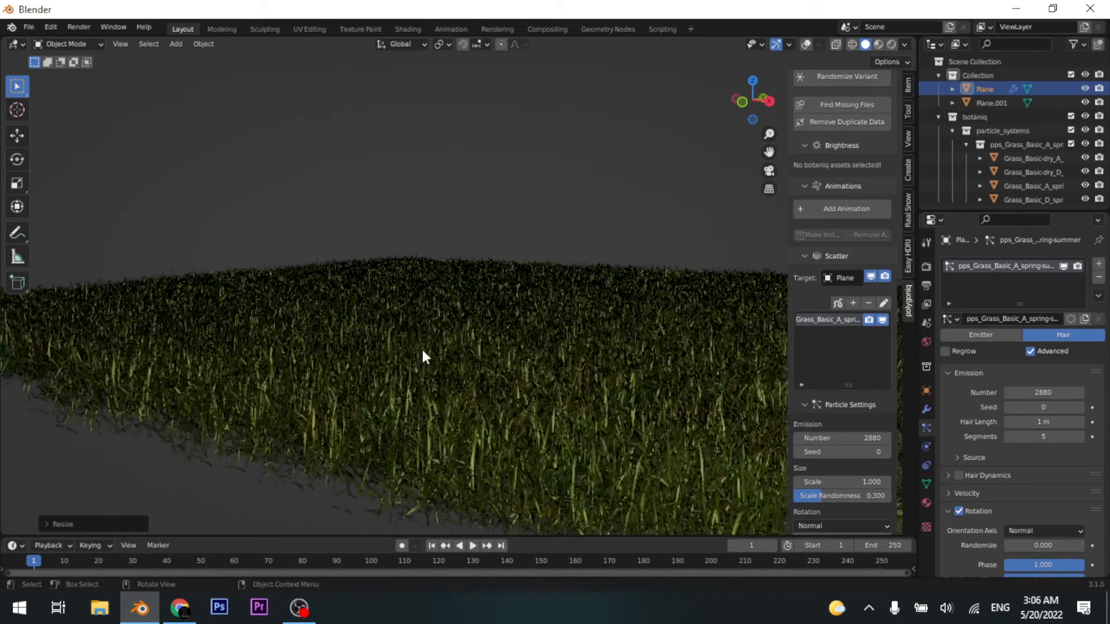
{"action": "middle_click_drag", "start_coordinate": [470, 371], "coordinate": [652, 387]}
Check the plane with overlays shown, hide them again, and shrink the plane further
{"action": "left_click", "coordinate": [508, 364]}
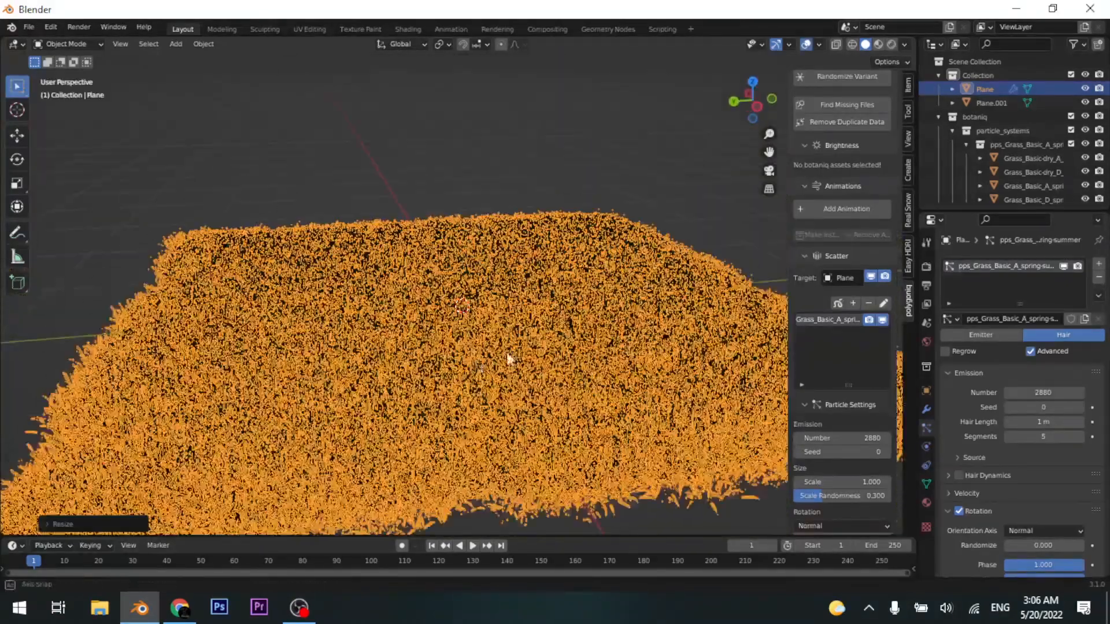
{"action": "middle_click_drag", "start_coordinate": [508, 364], "coordinate": [463, 344]}
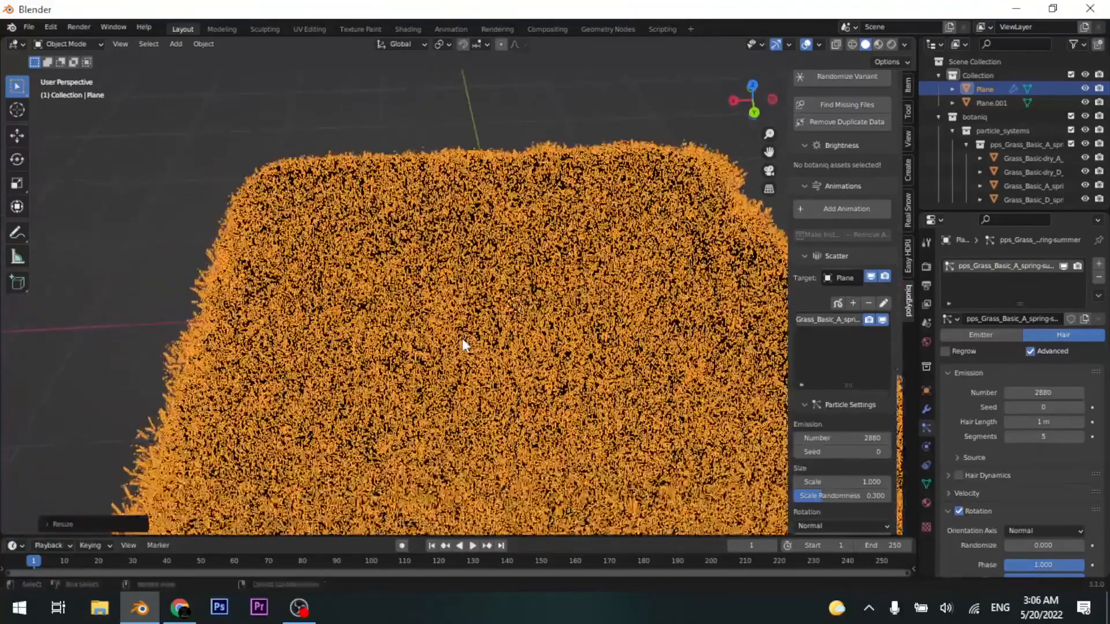
{"action": "key", "text": "alt+a"}
{"action": "middle_click_drag", "start_coordinate": [415, 378], "coordinate": [550, 378]}
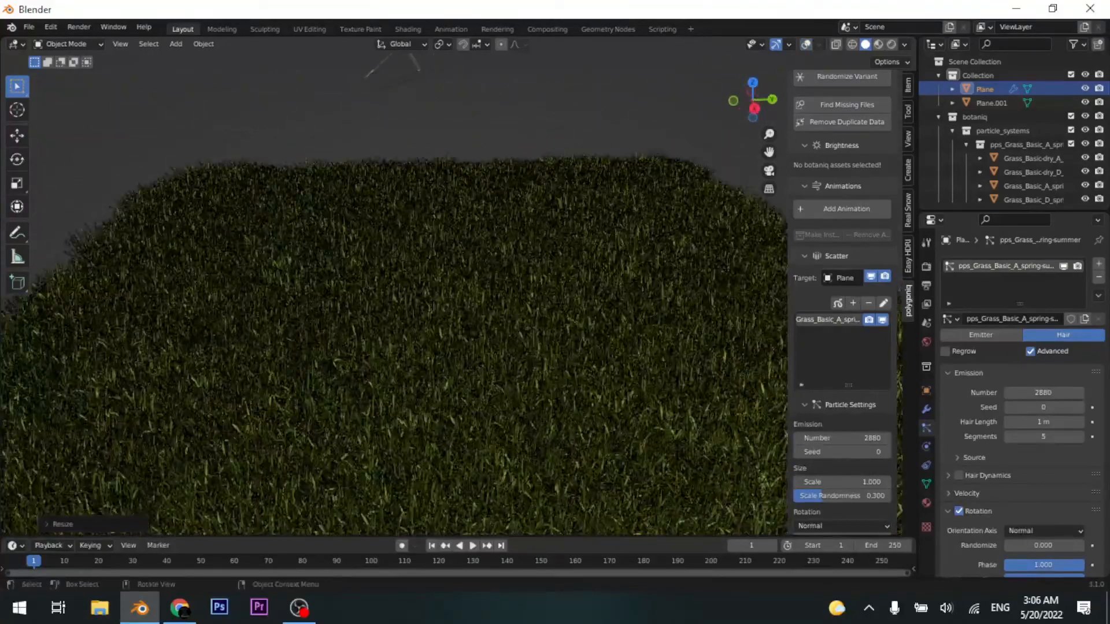
{"action": "key", "text": "s"}
{"action": "left_click", "coordinate": [504, 341]}
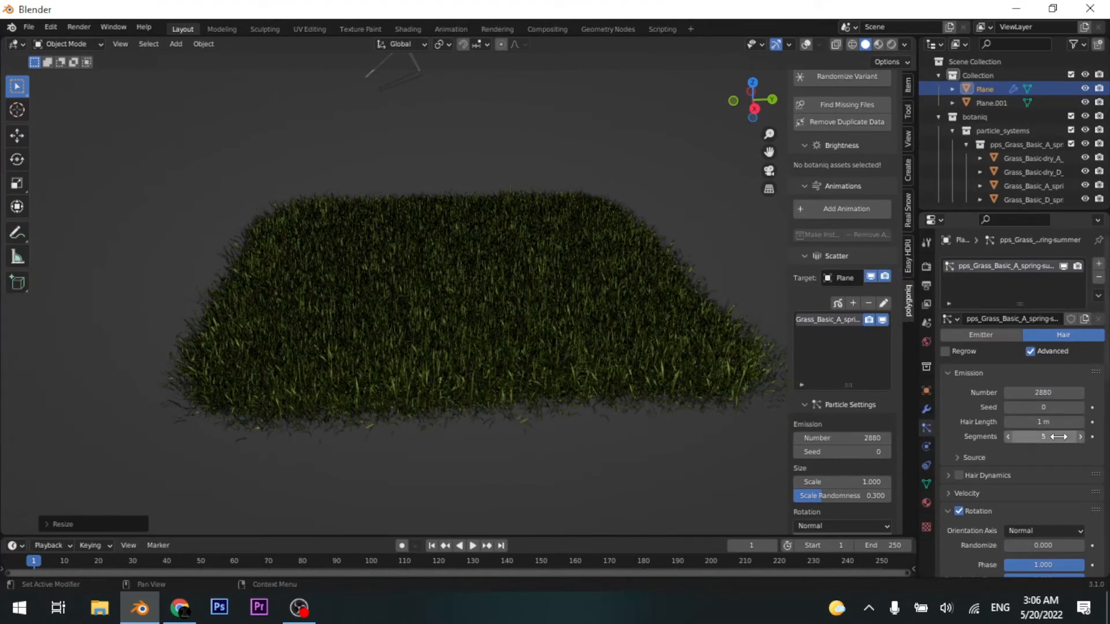
{"action": "scroll", "coordinate": [1058, 428], "scroll_direction": "down", "scroll_amount": 12}
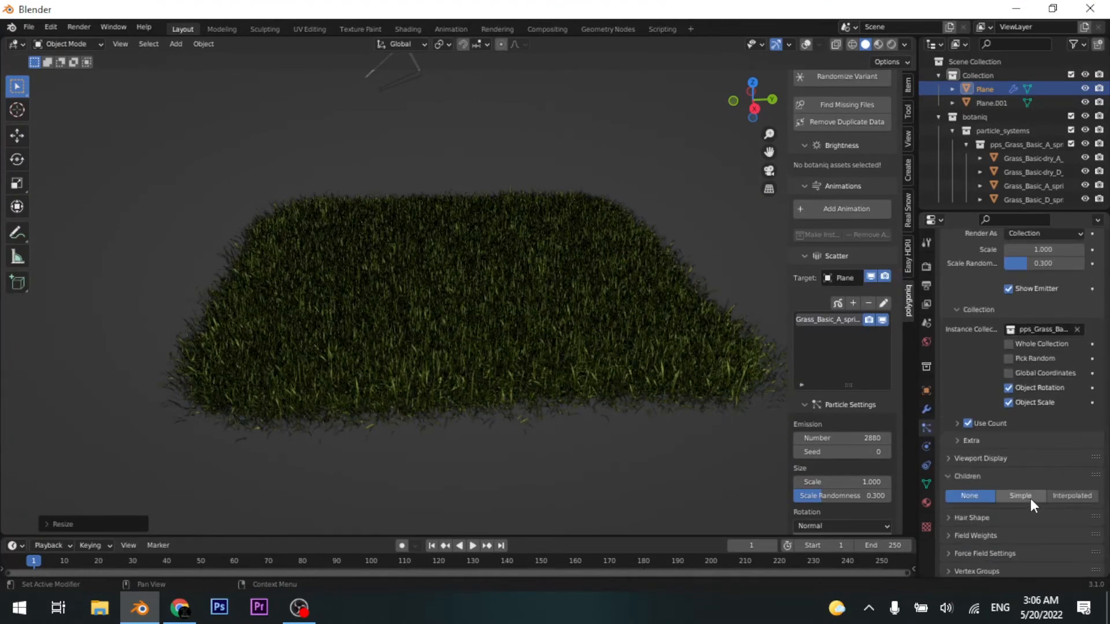
{"action": "scroll", "coordinate": [1017, 496], "scroll_direction": "up", "scroll_amount": 1}
{"action": "left_click", "coordinate": [1074, 527]}
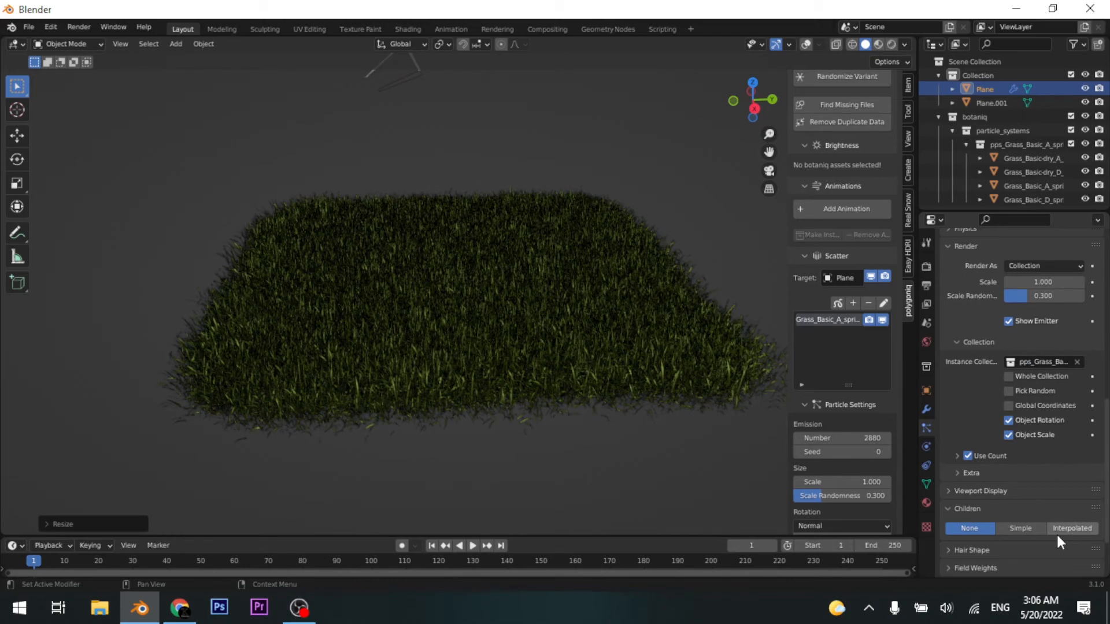
{"action": "left_click", "coordinate": [976, 526]}
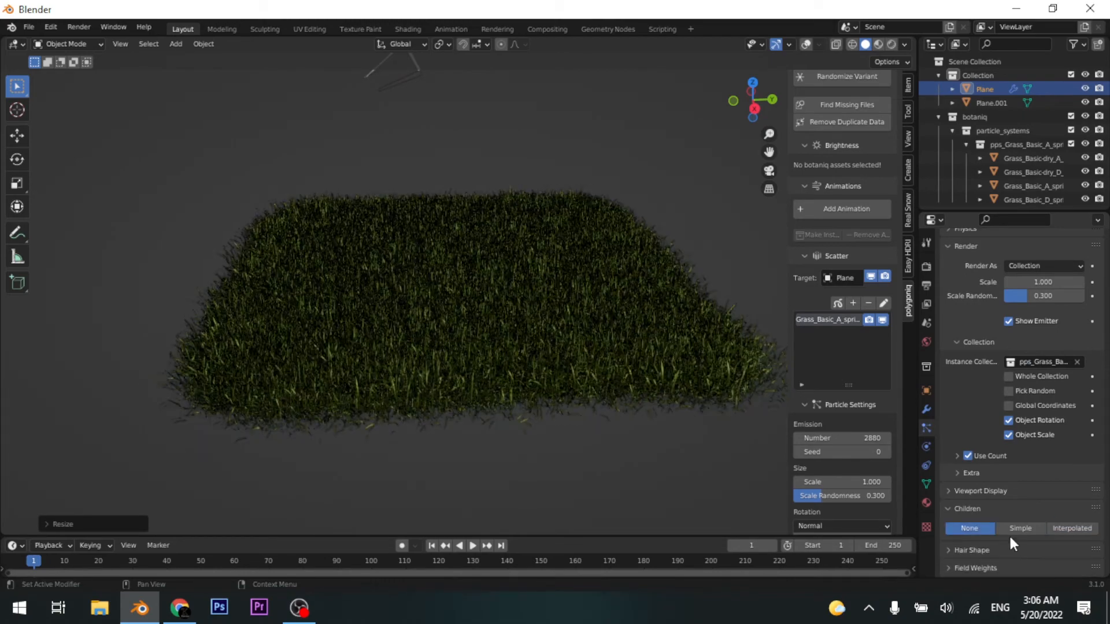
Switch the viewport to rendered shading and view the grass from several angles
{"action": "middle_click_drag", "start_coordinate": [656, 381], "coordinate": [520, 349]}
{"action": "scroll", "coordinate": [549, 344], "scroll_direction": "up", "scroll_amount": 5}
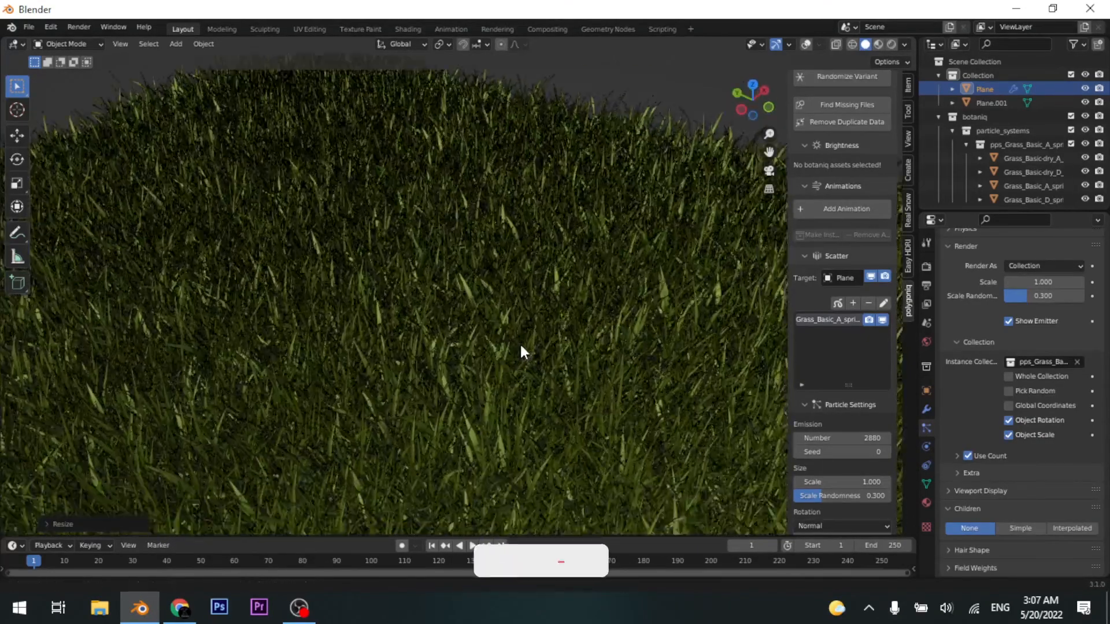
{"action": "scroll", "coordinate": [521, 352], "scroll_direction": "down", "scroll_amount": 2}
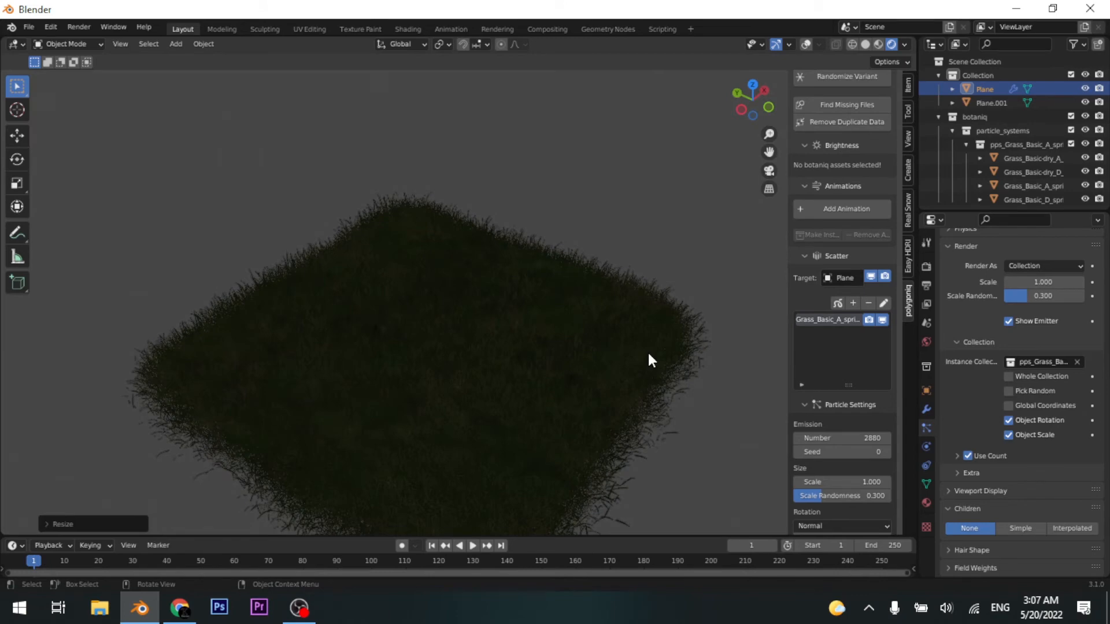
{"action": "middle_click_drag", "start_coordinate": [589, 374], "coordinate": [599, 400]}
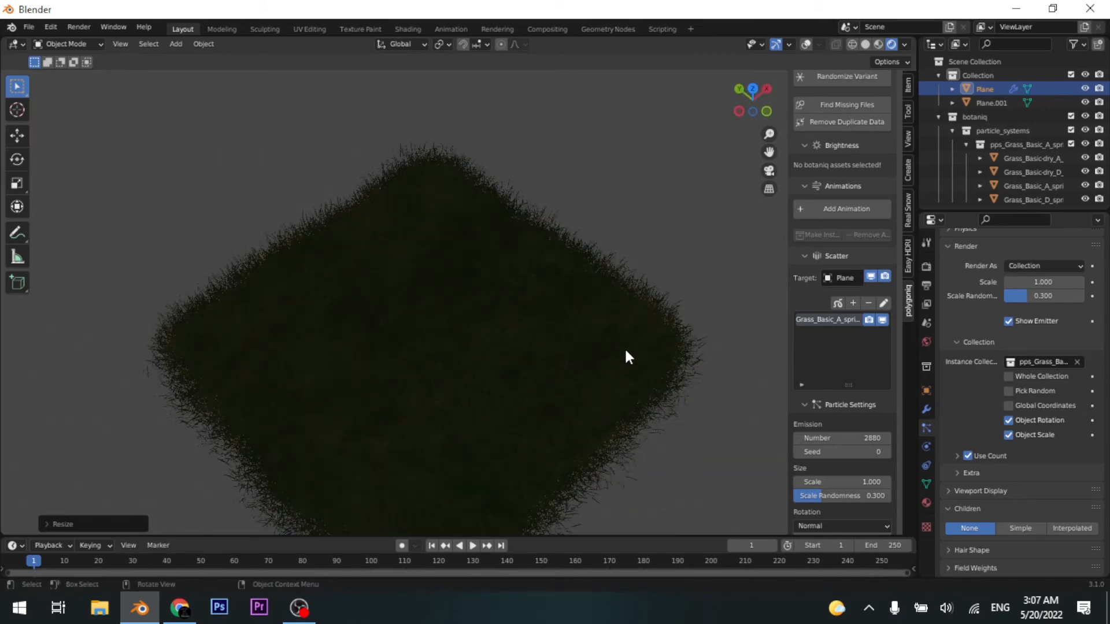
{"action": "middle_click_drag", "start_coordinate": [624, 357], "coordinate": [543, 367]}
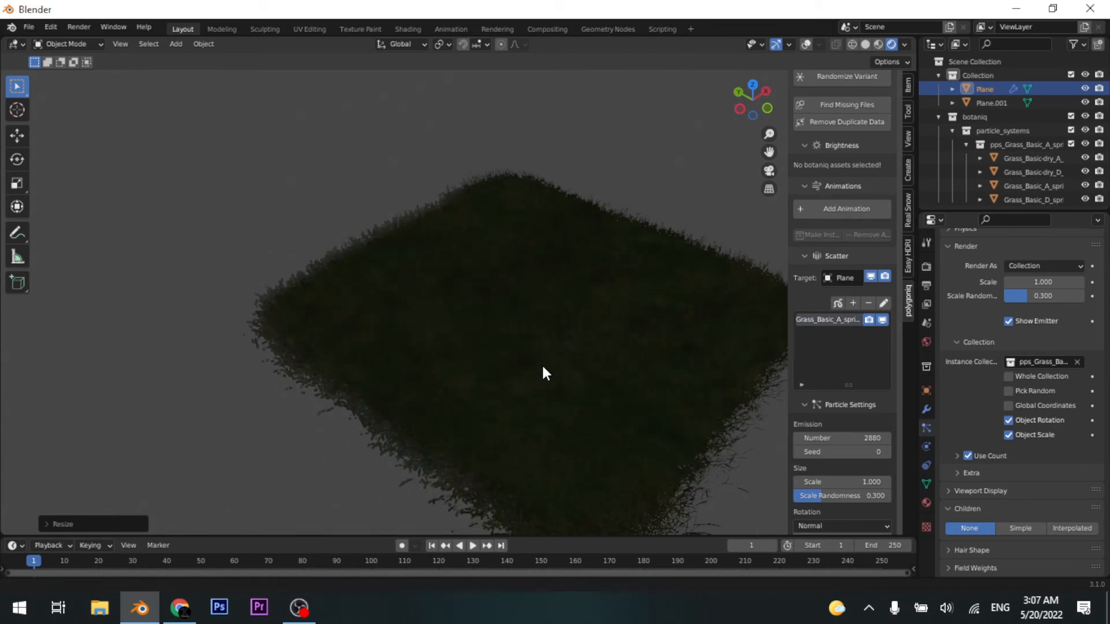
Set the grass particle system's emission number to 100
{"action": "scroll", "coordinate": [1044, 339], "scroll_direction": "up", "scroll_amount": 15}
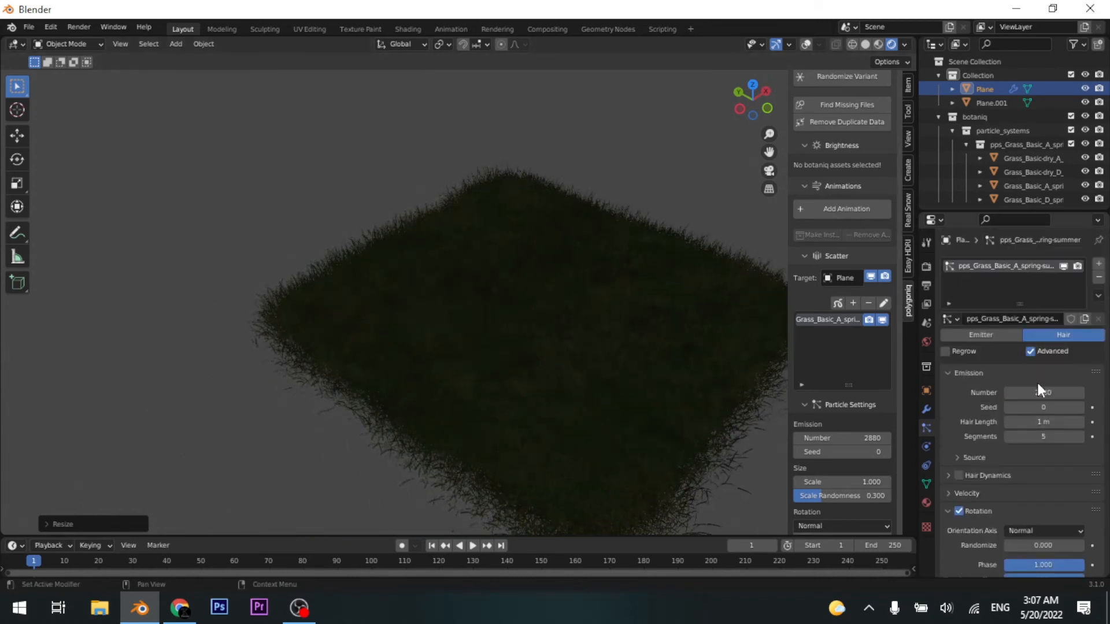
{"action": "left_click", "coordinate": [1043, 393]}
{"action": "type", "text": "100"}
{"action": "key", "text": "Return"}
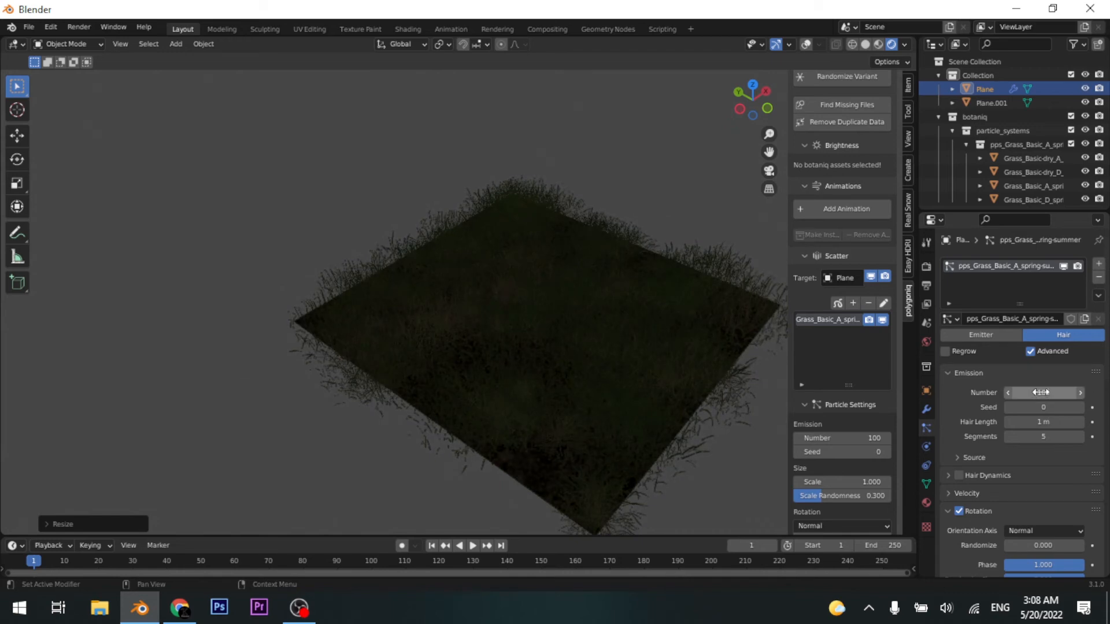
{"action": "middle_click_drag", "start_coordinate": [491, 344], "coordinate": [518, 303]}
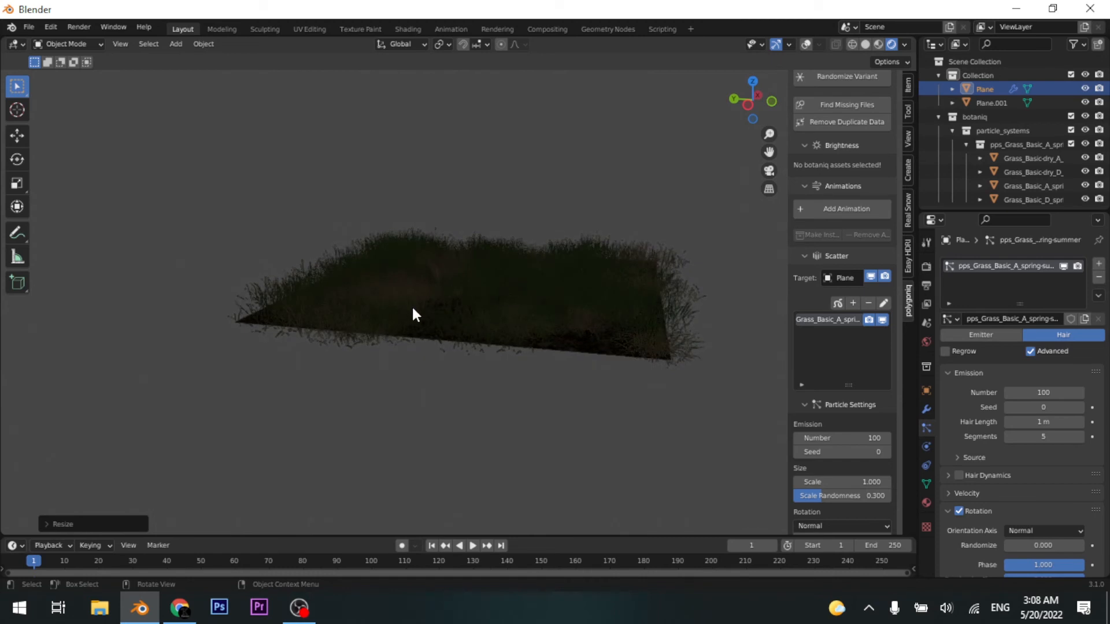
Add a sun light at the origin and rotate it to -90° about the Y axis
{"action": "key", "text": "shift+a"}
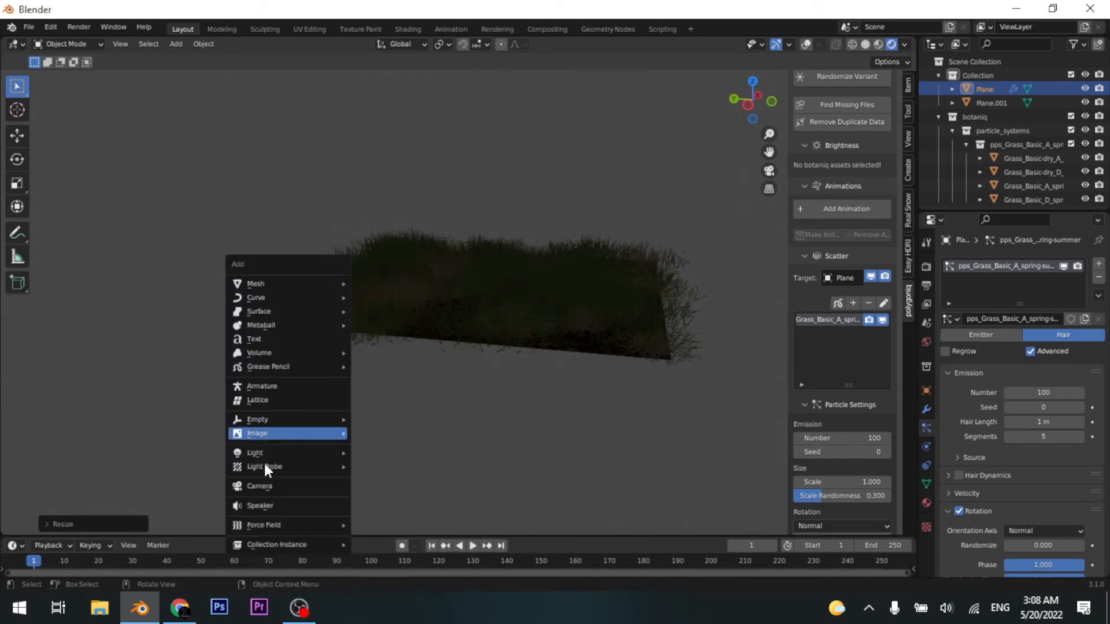
{"action": "mouse_move", "coordinate": [278, 457]}
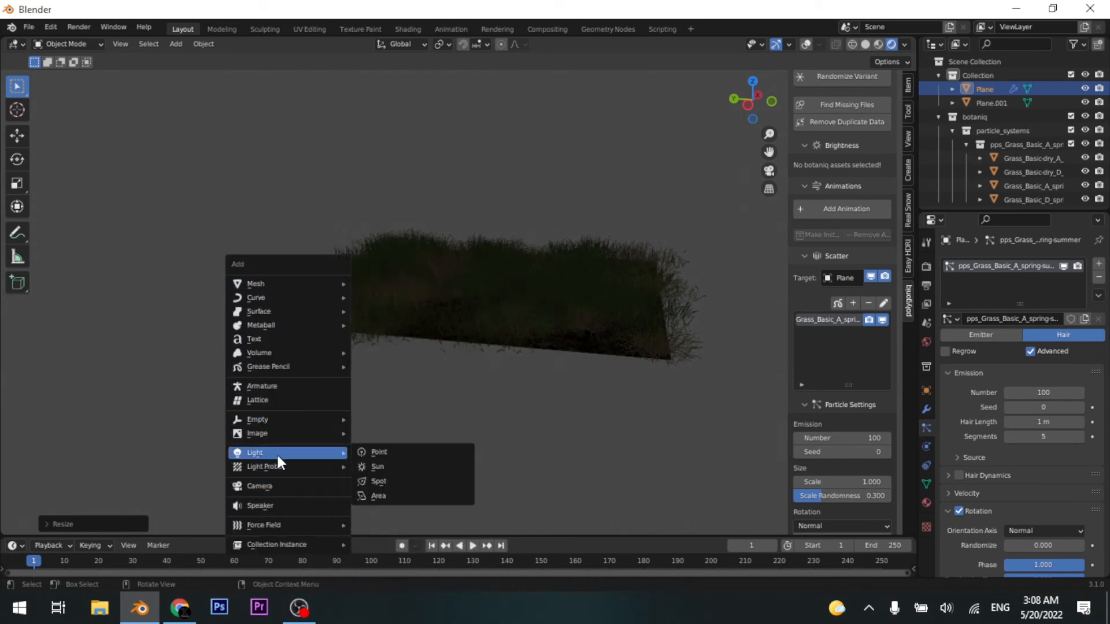
{"action": "left_click", "coordinate": [383, 466]}
{"action": "key", "text": "KP_1"}
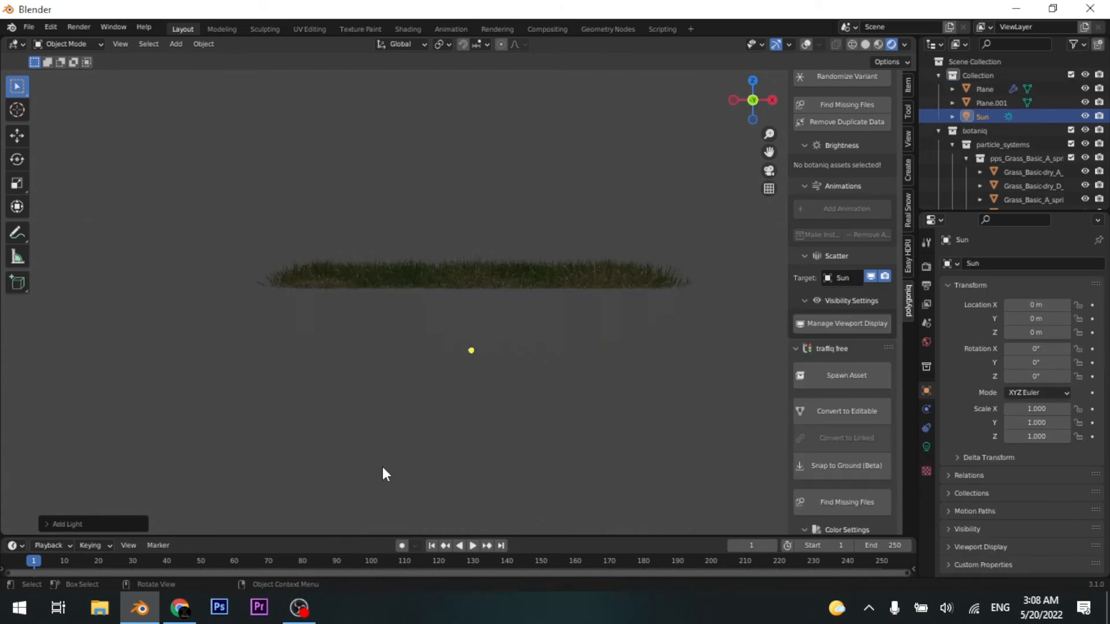
{"action": "key", "text": "r"}
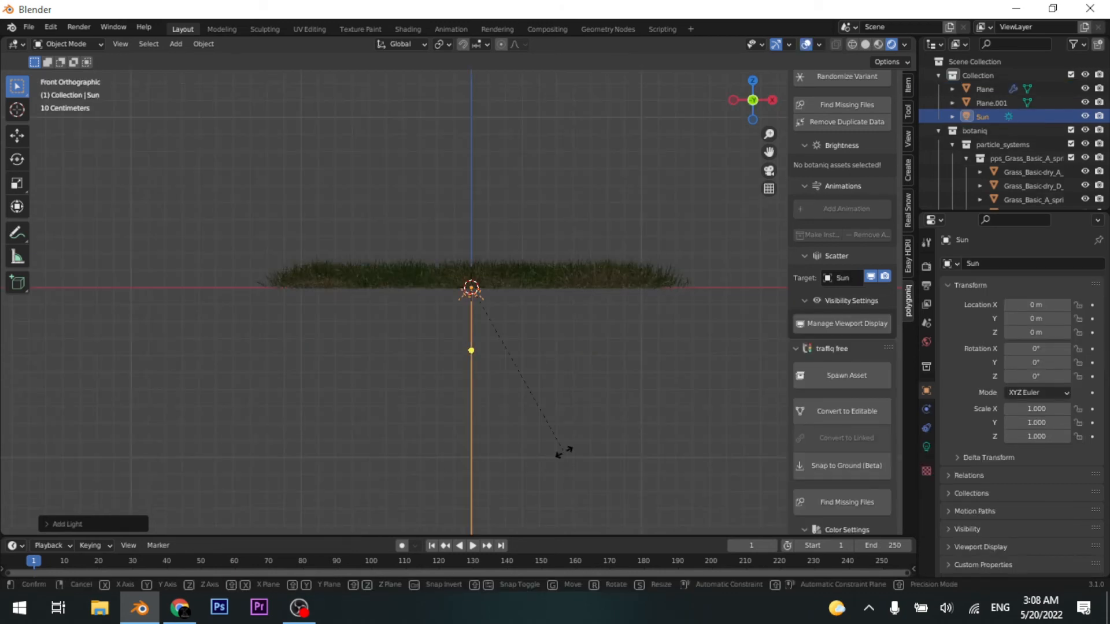
{"action": "left_click", "coordinate": [650, 182]}
{"action": "middle_click_drag", "start_coordinate": [526, 260], "coordinate": [527, 300]}
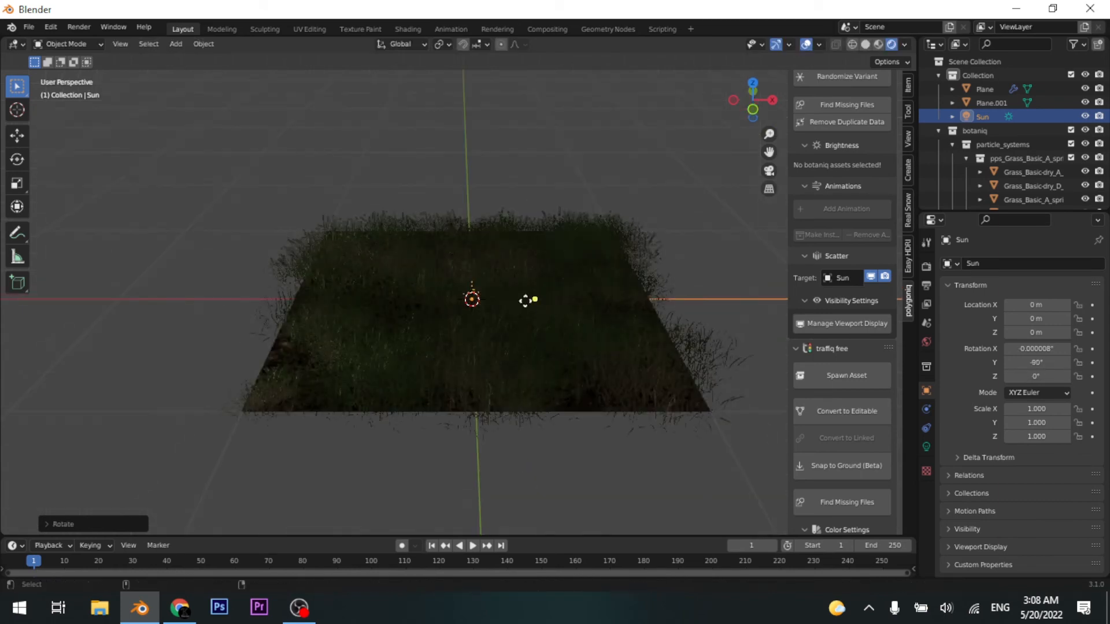
Set the sun light's strength to 10 and inspect the lit grass from several sides
{"action": "left_click", "coordinate": [926, 447]}
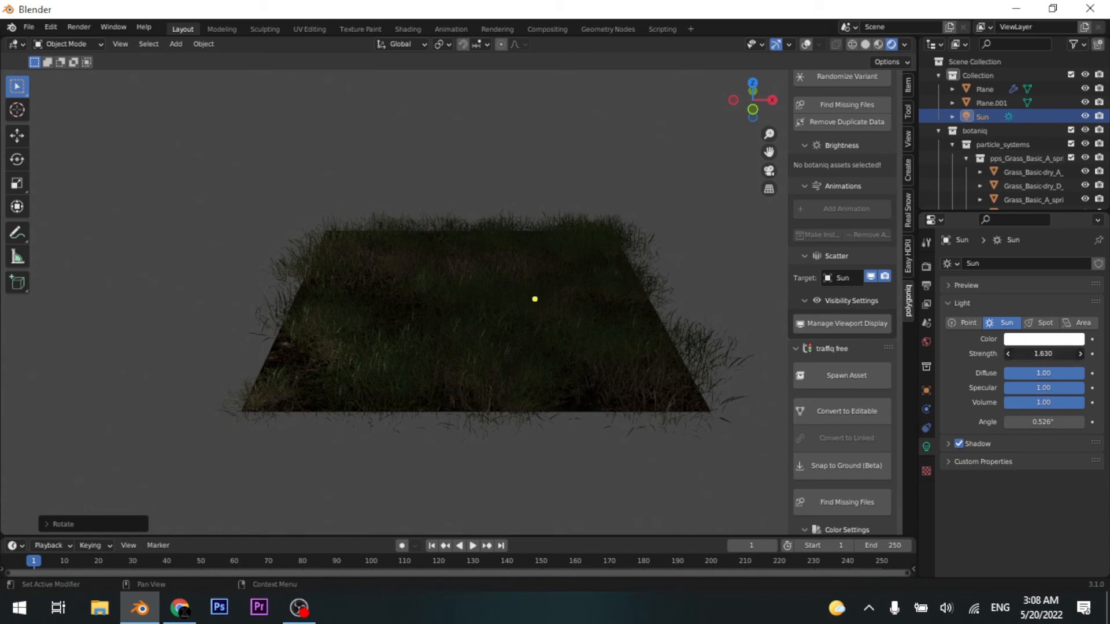
{"action": "left_click_drag", "start_coordinate": [1042, 353], "coordinate": [1086, 353]}
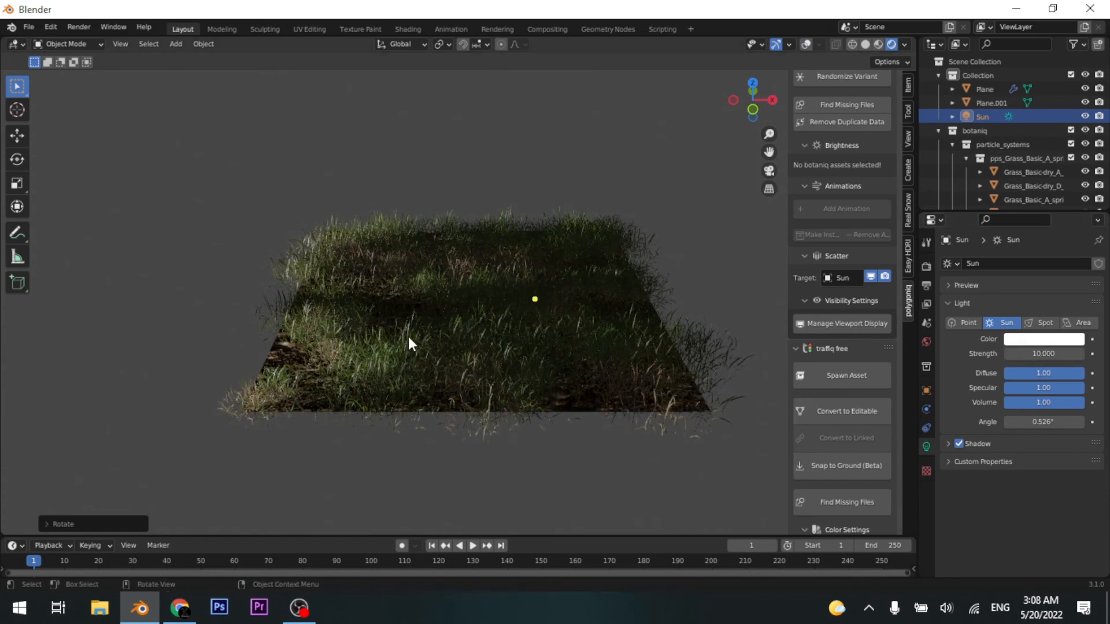
{"action": "middle_click_drag", "start_coordinate": [407, 334], "coordinate": [337, 337]}
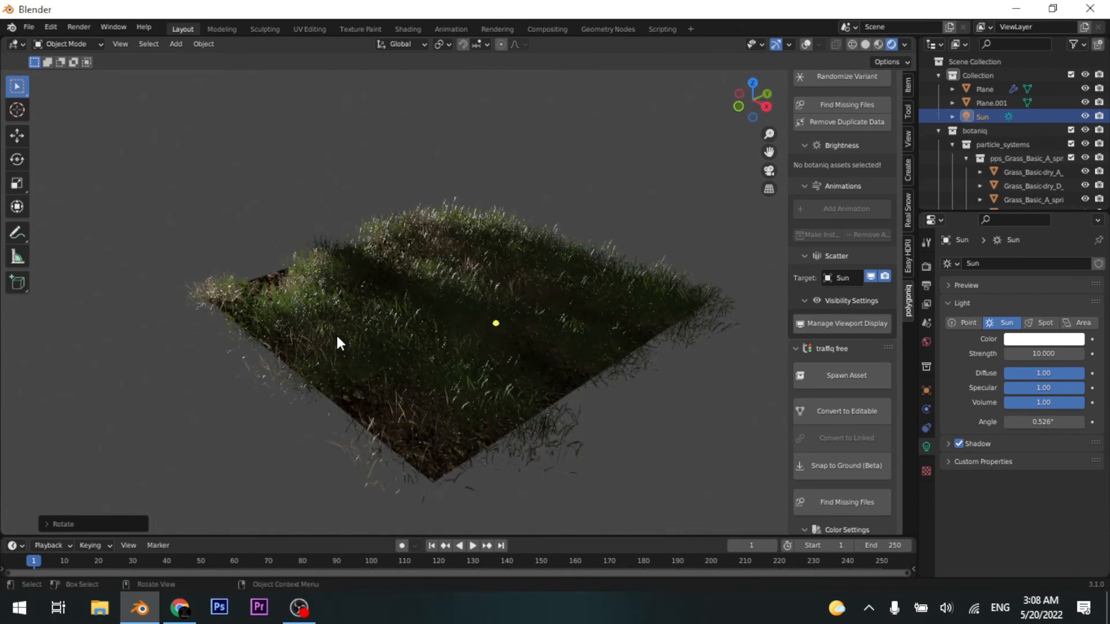
{"action": "middle_click_drag", "start_coordinate": [598, 148], "coordinate": [300, 283]}
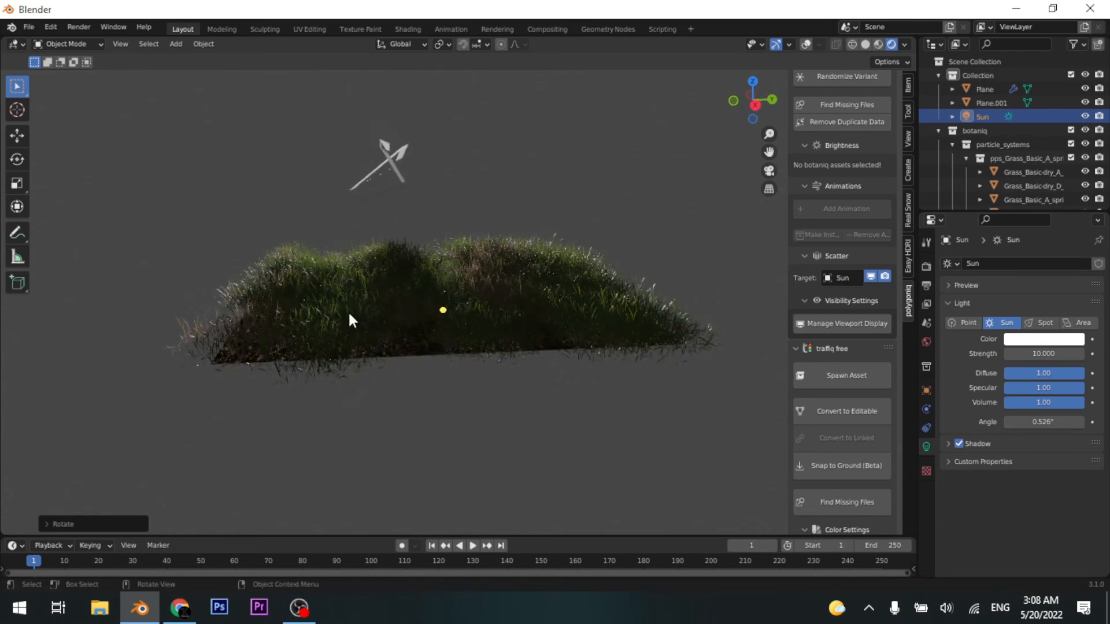
{"action": "middle_click_drag", "start_coordinate": [346, 289], "coordinate": [442, 334]}
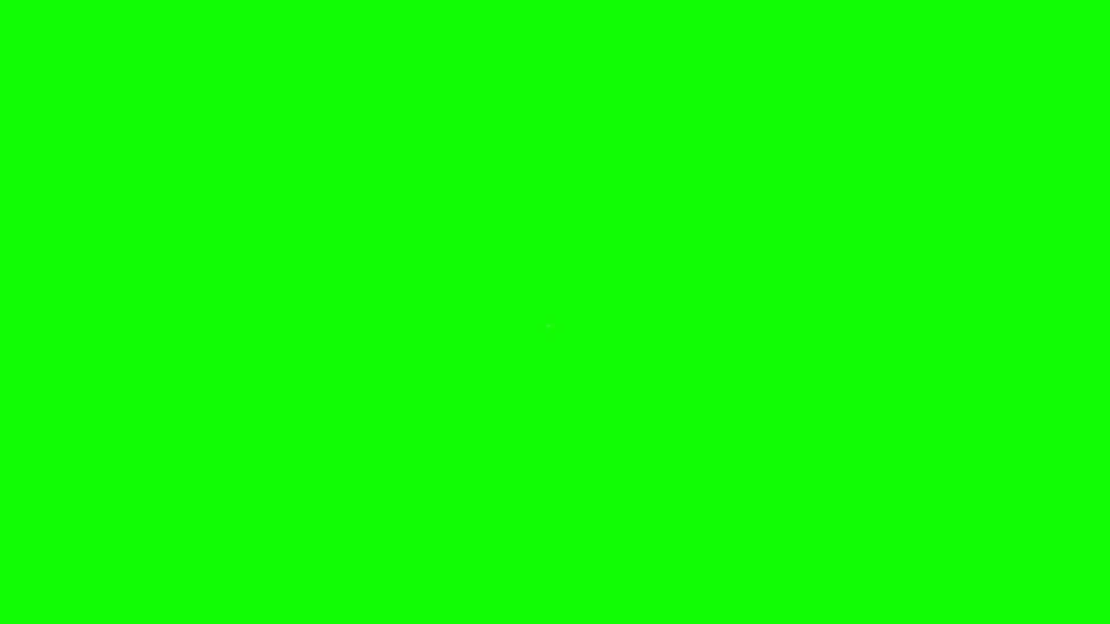